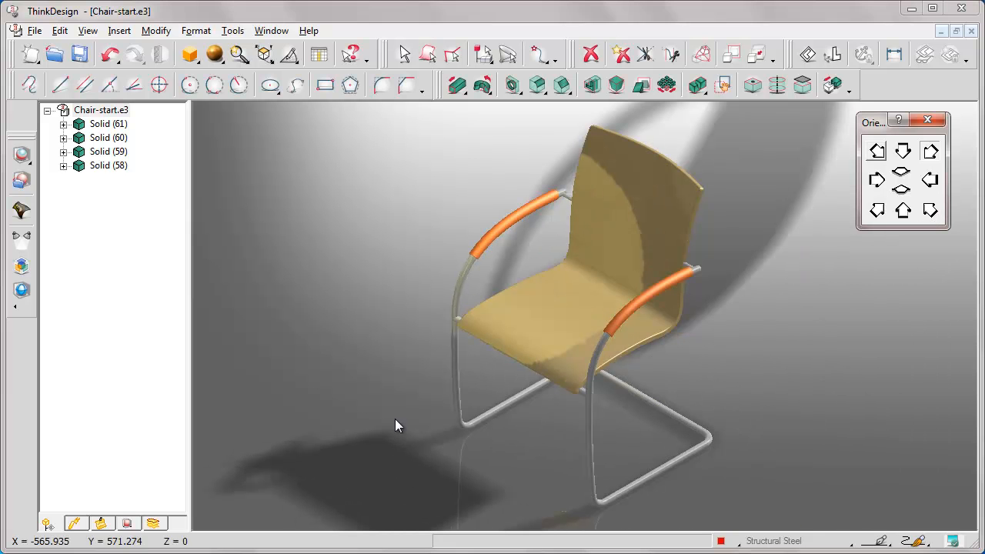
Show the rendering tree in full width and highlight the chair parts that use the Armrest, Frame and Seat materials.
click(127, 524)
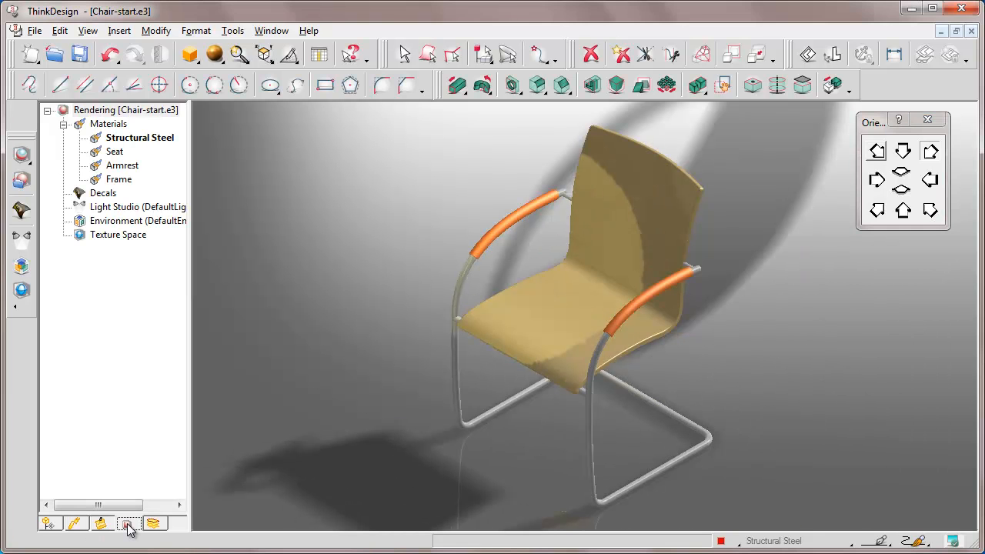
drag(190, 107, 295, 107)
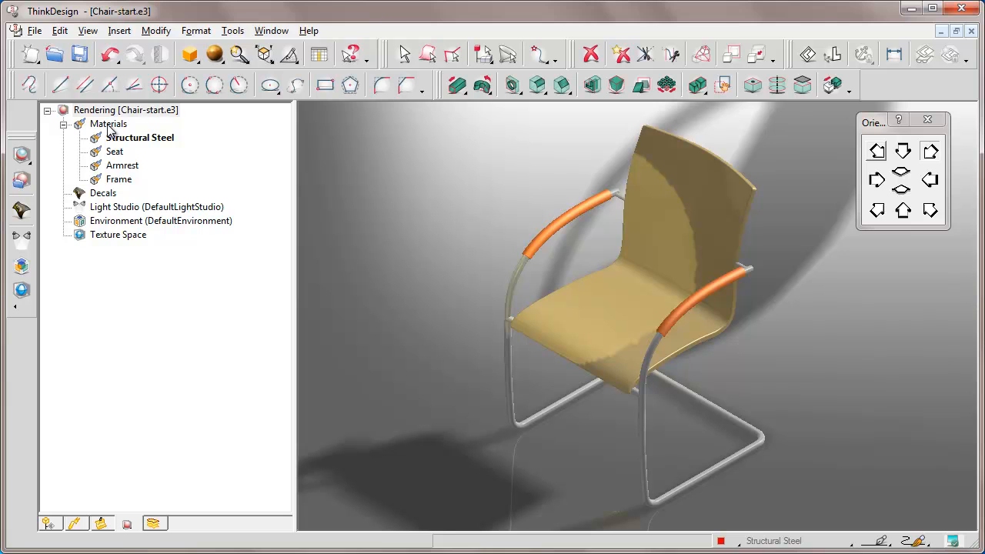
click(119, 167)
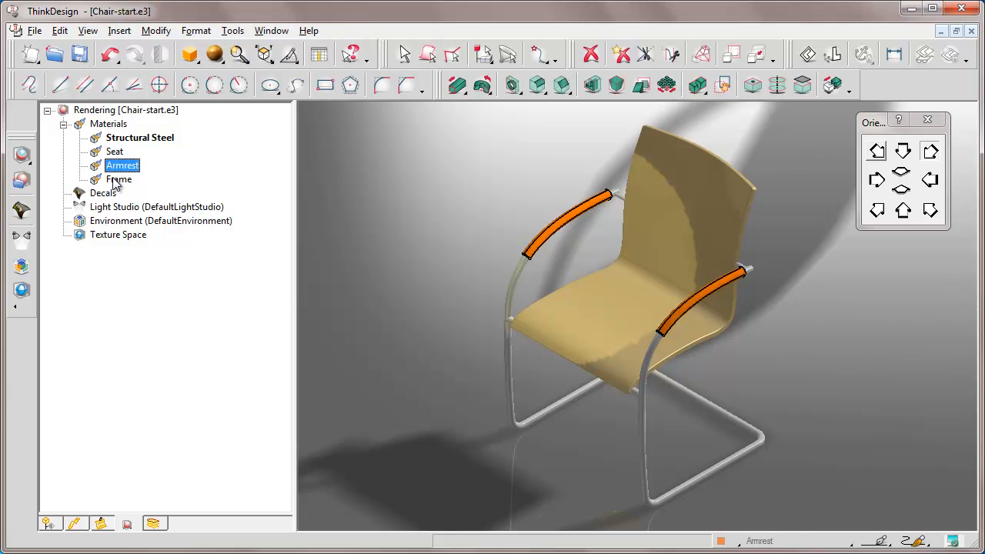
click(113, 180)
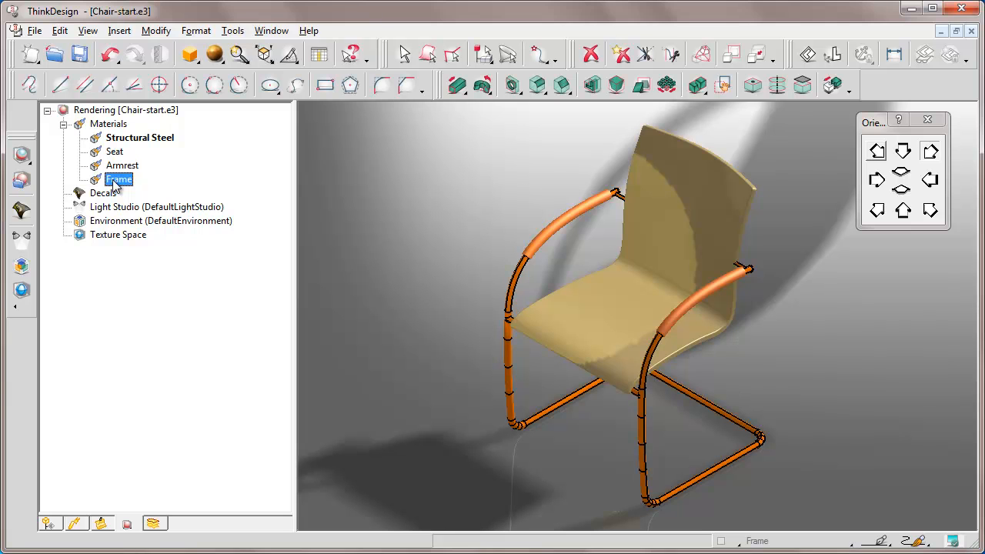
click(113, 152)
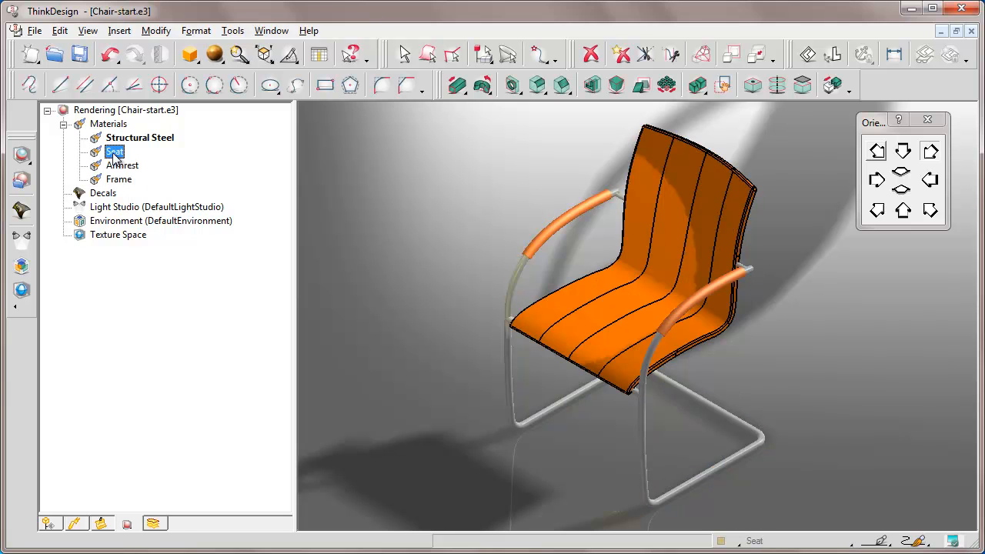
click(466, 175)
Switch the shading mode to High Quality + Materials and inspect the chair's frame tube up close from several angles.
click(215, 55)
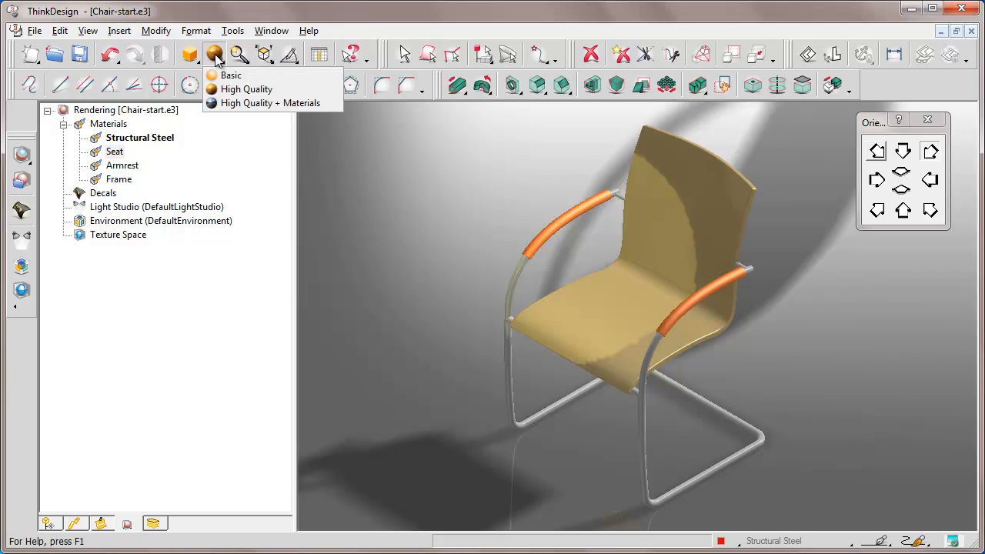
click(264, 103)
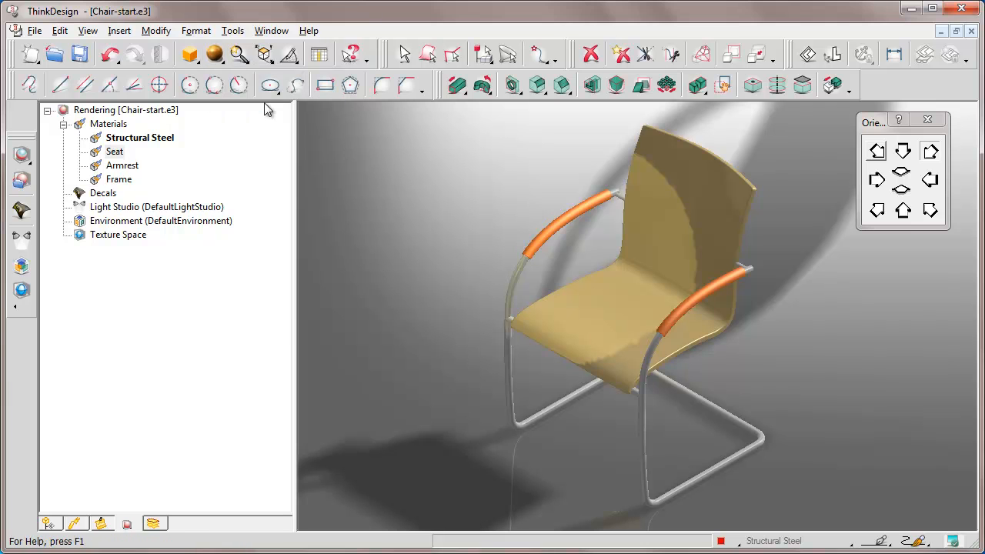
click(448, 226)
click(581, 365)
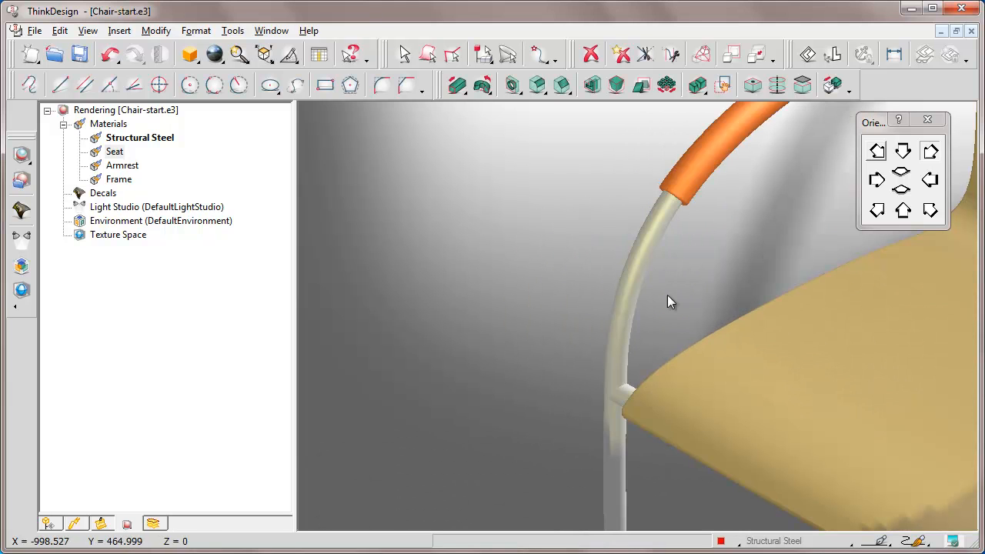
drag(711, 263, 775, 262)
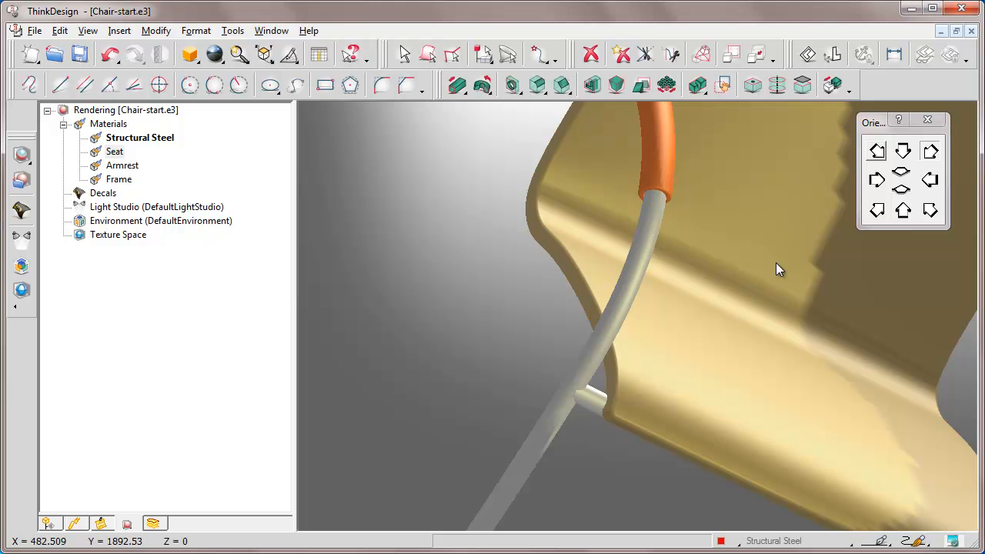
middle_drag(740, 357, 644, 371)
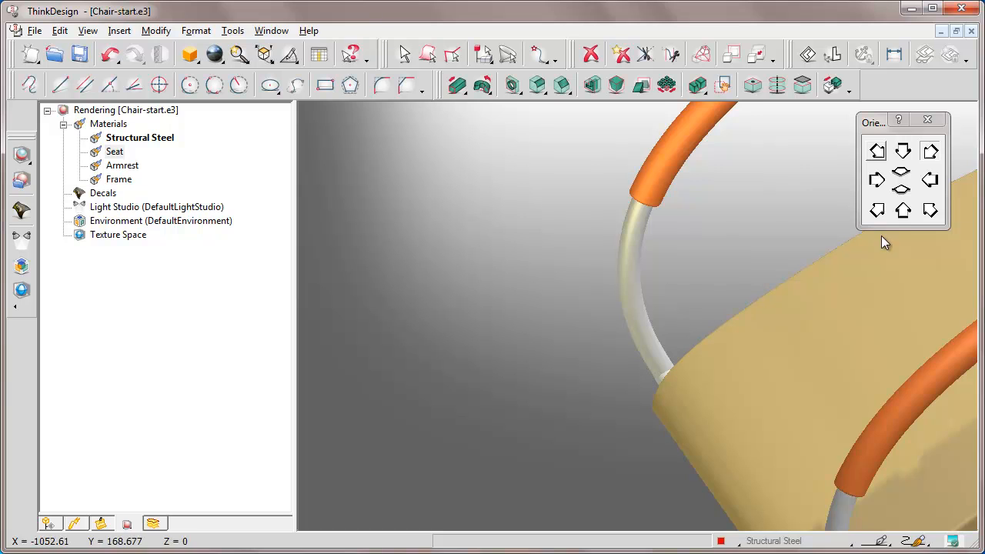
click(929, 212)
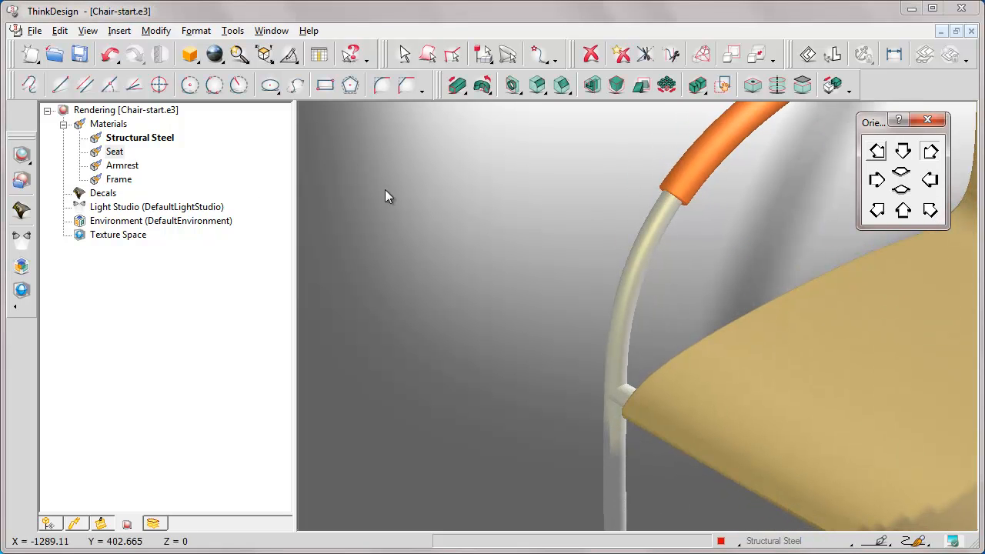
Change the Frame material's reflectance to Mirror, check the tube's reflections from several angles, and apply the edit.
right_click(117, 183)
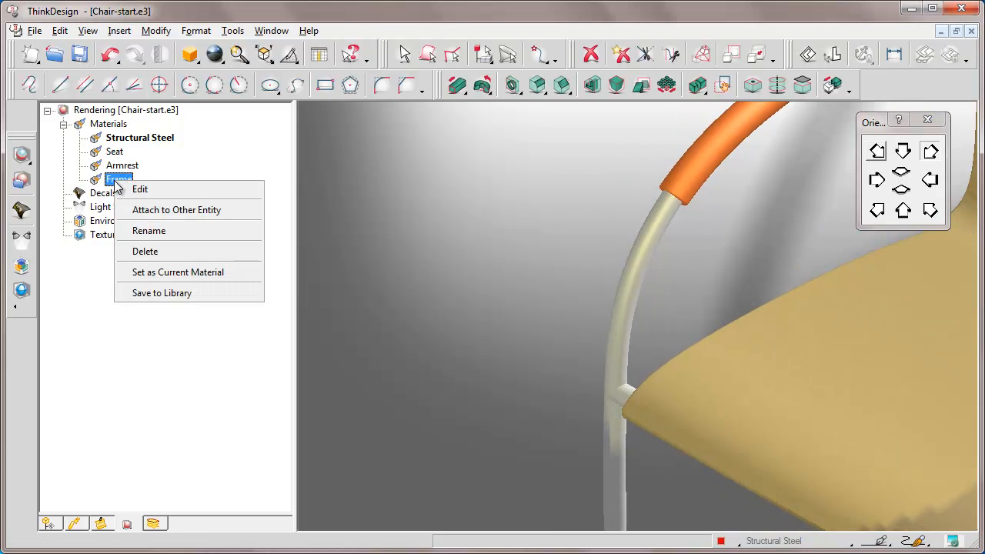
click(140, 191)
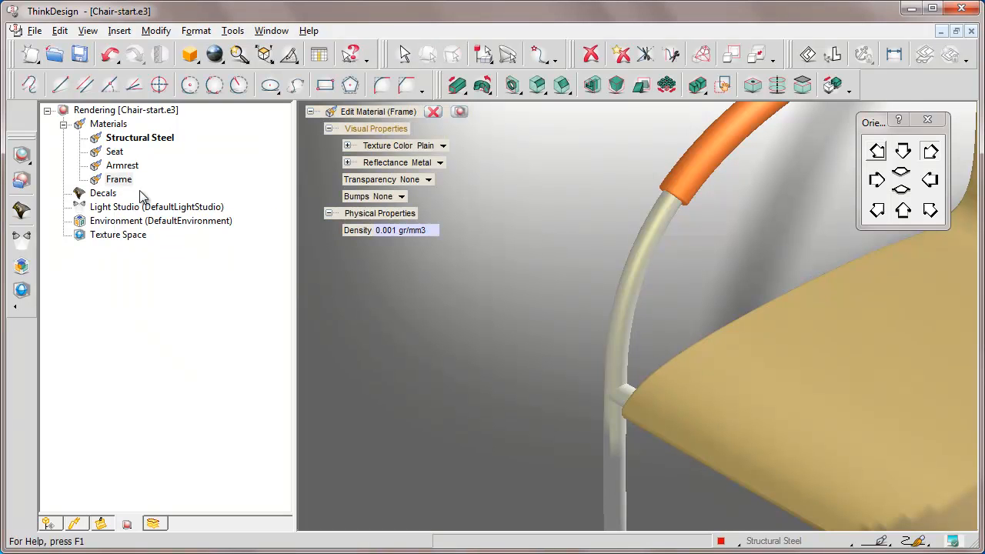
click(439, 163)
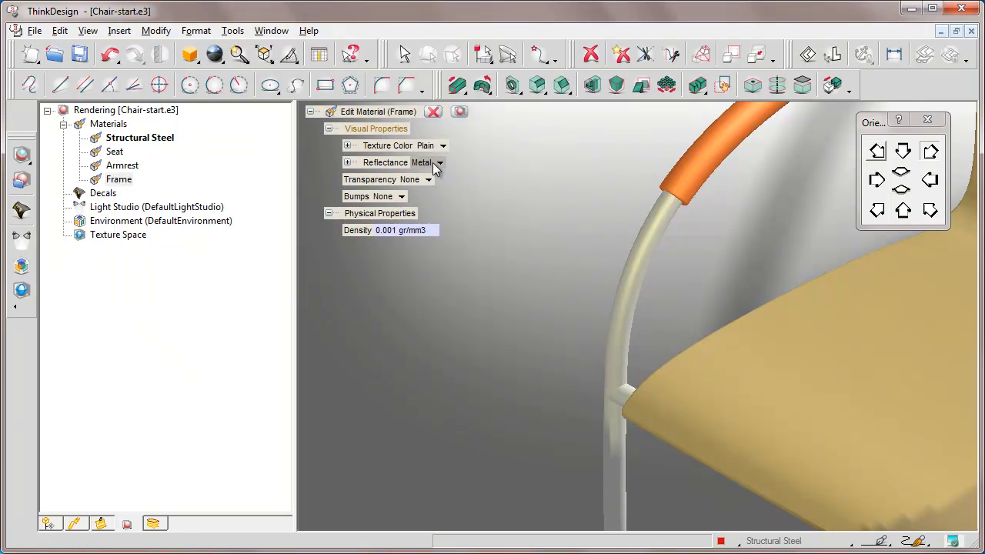
click(441, 162)
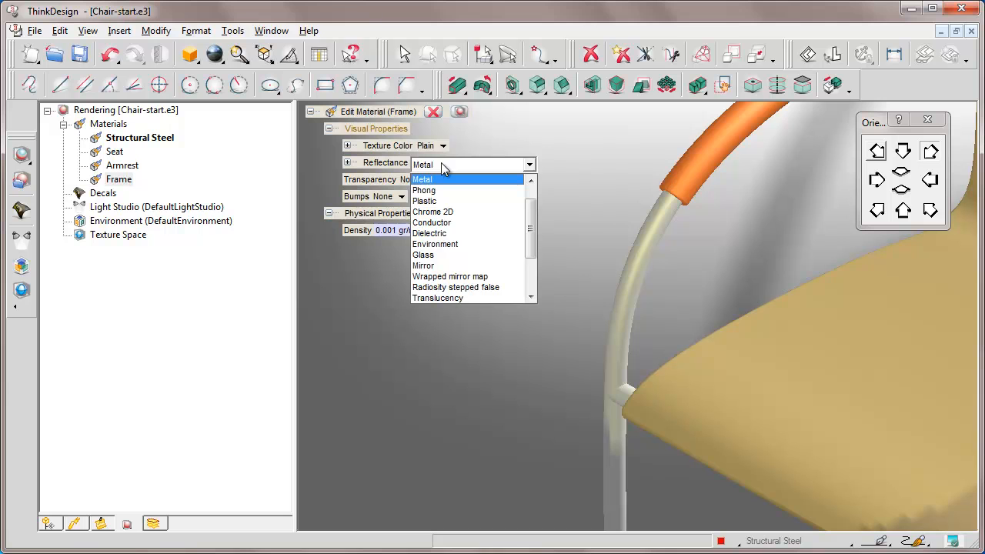
click(424, 265)
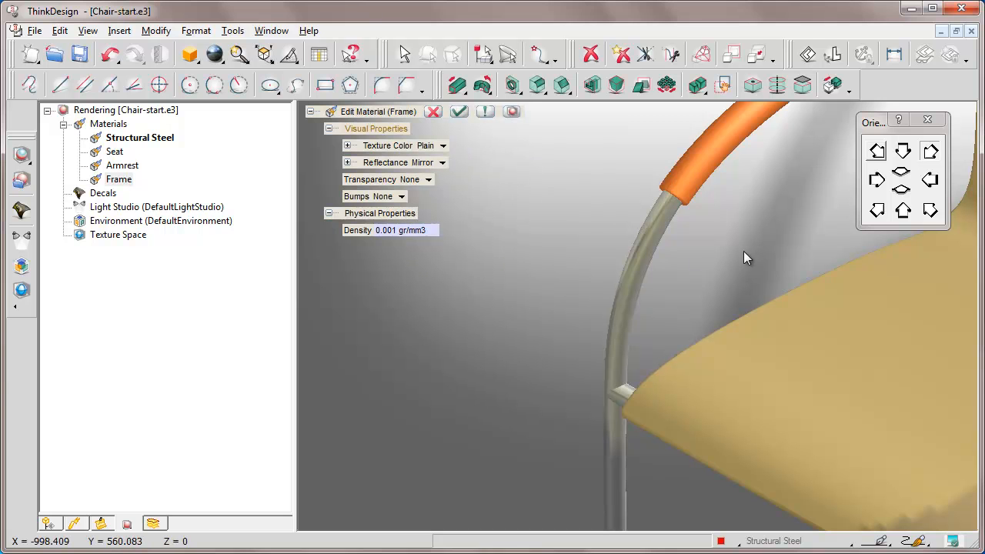
middle_drag(693, 293, 748, 275)
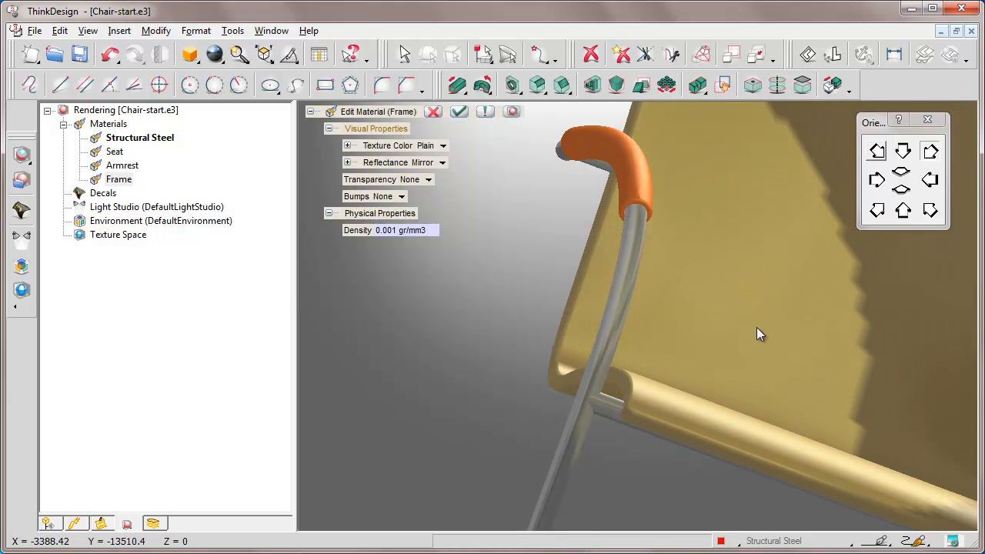
middle_drag(760, 354, 677, 348)
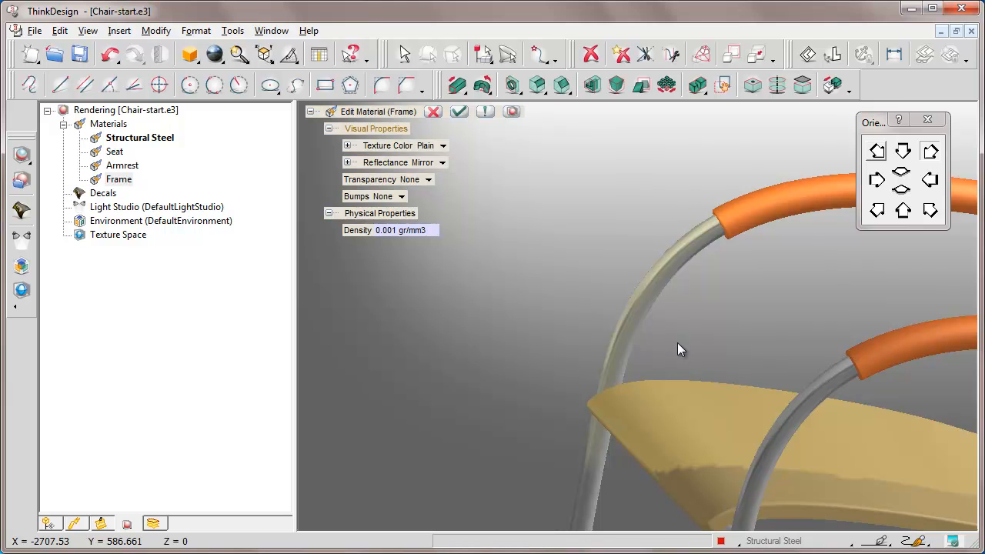
click(929, 210)
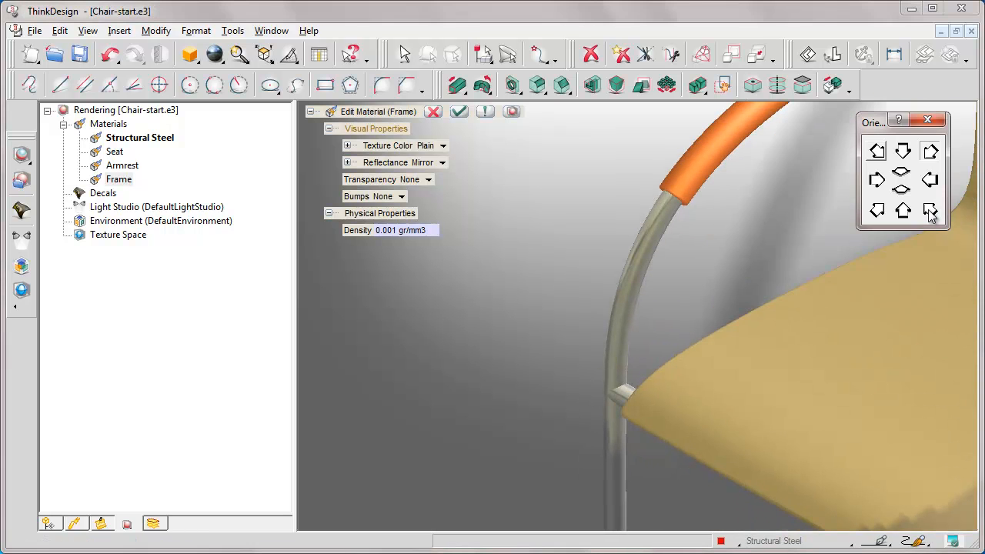
click(458, 111)
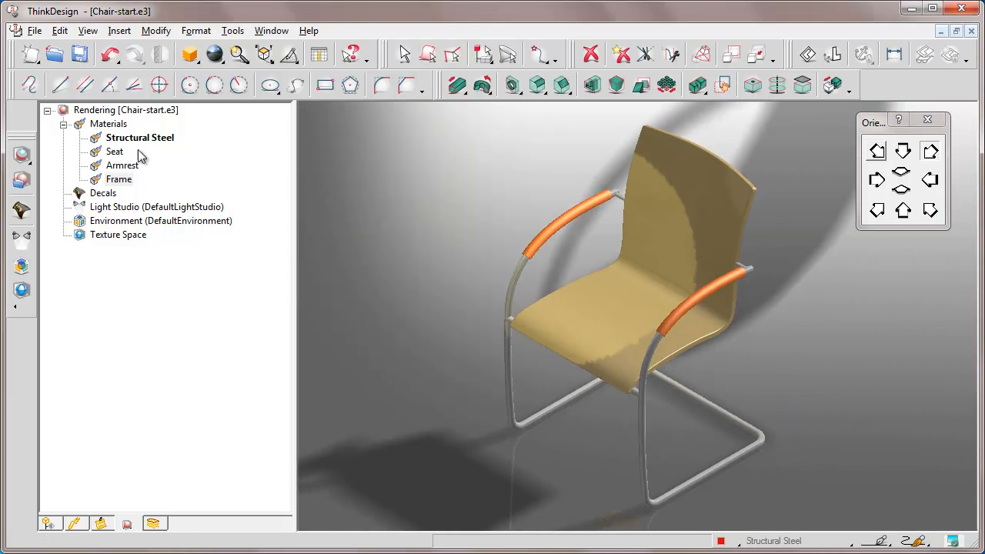
Edit the Seat material to use a Wrapped Image texture color with the file Grain2.jpg, and check the grain on the seat.
right_click(114, 153)
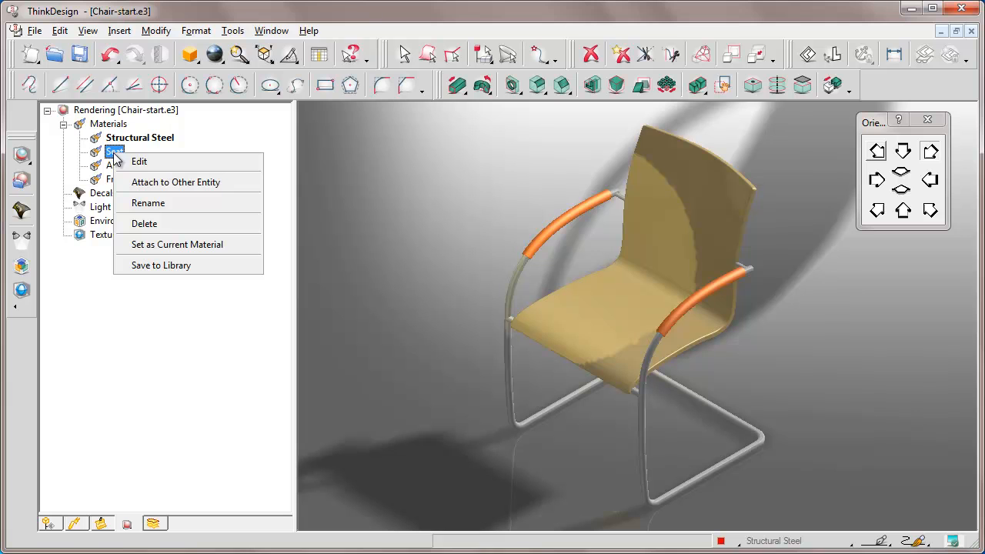
click(138, 162)
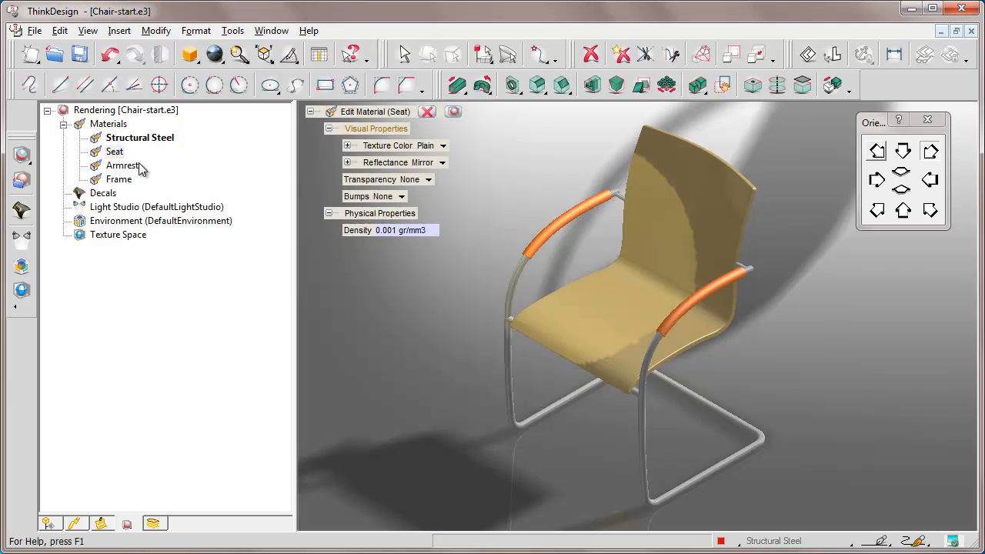
click(347, 145)
click(443, 147)
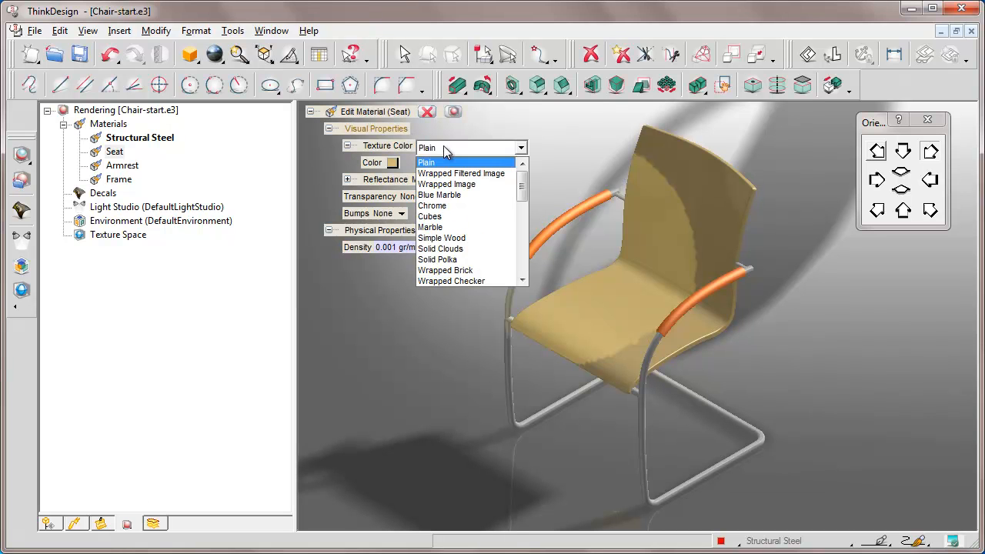
click(444, 184)
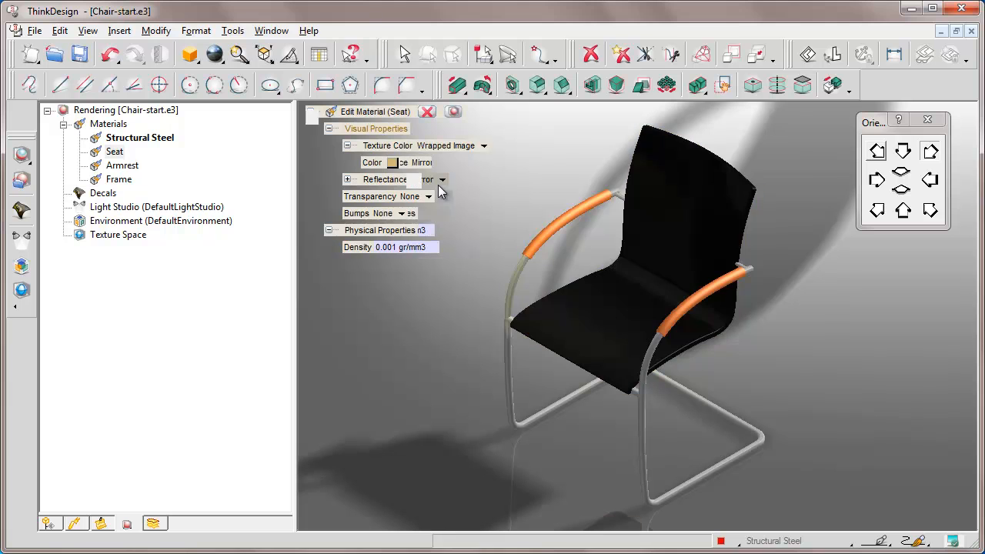
click(390, 163)
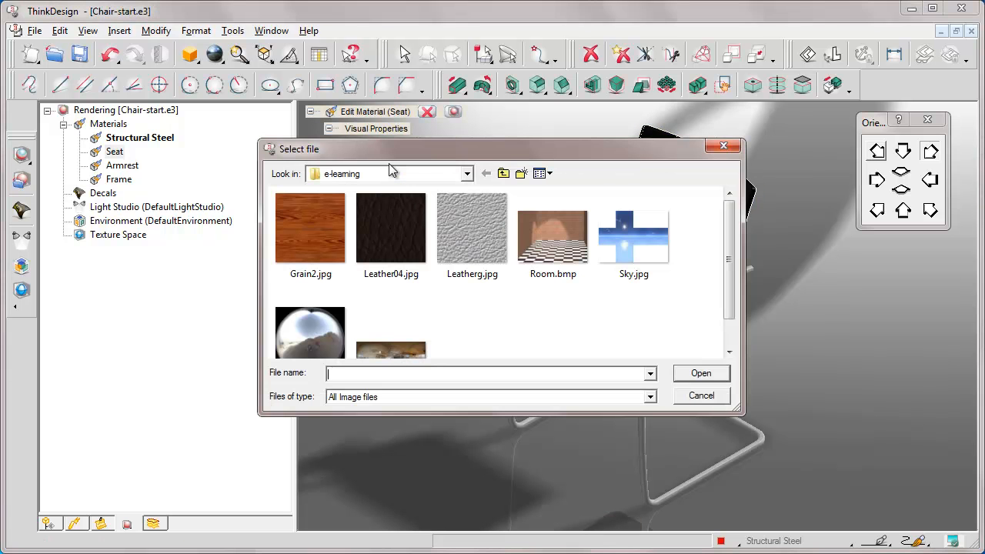
text(Grain2.jpg)
click(700, 373)
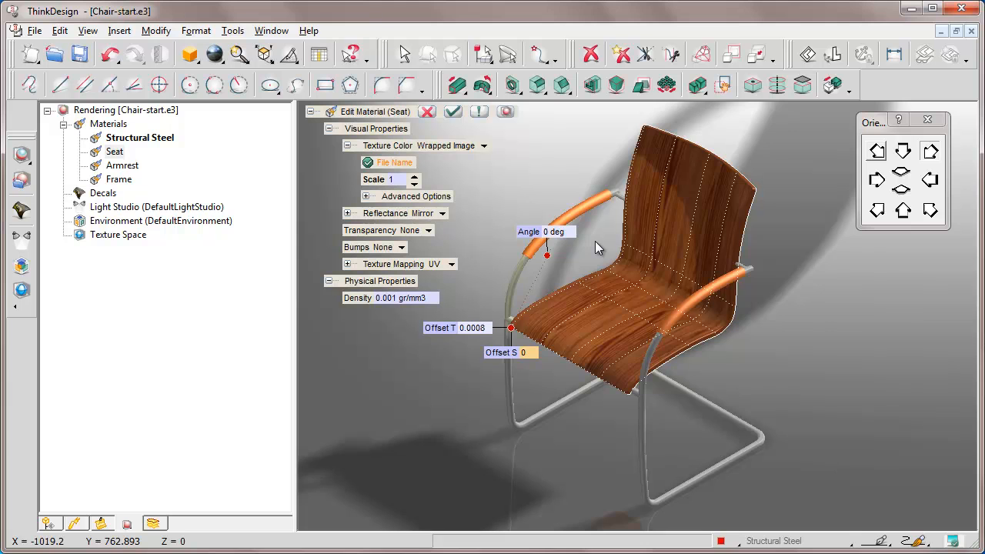
key(Left)
key(Up)
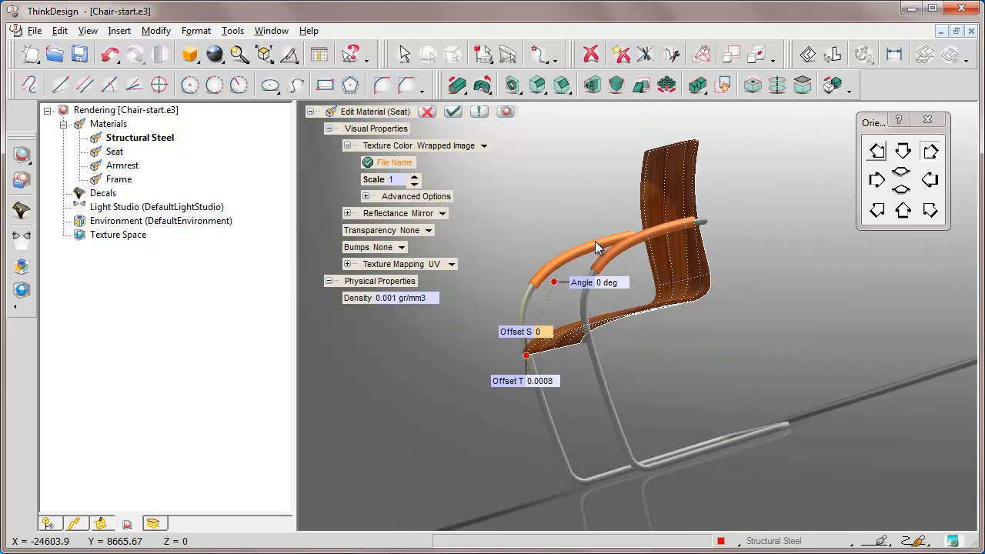
key(Right)
key(Down)
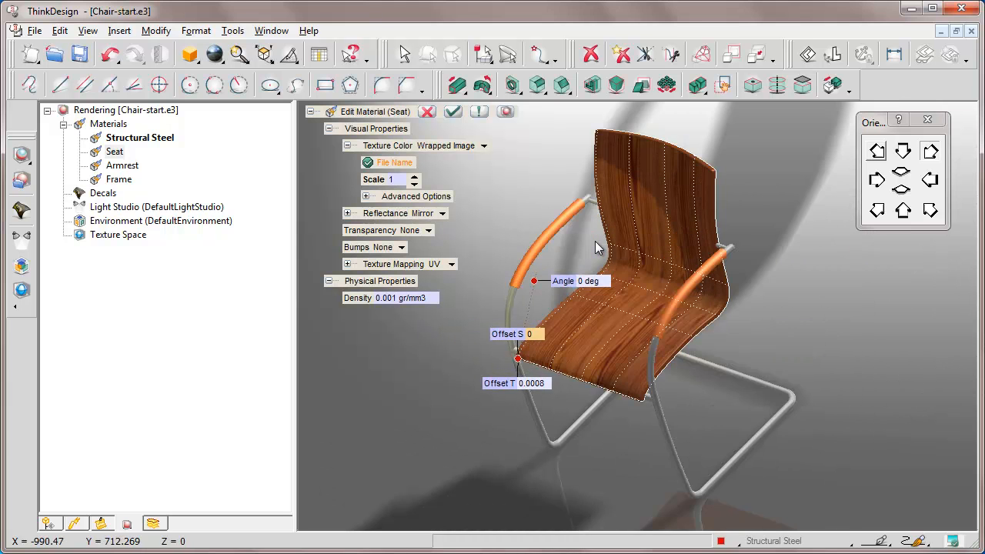
click(929, 211)
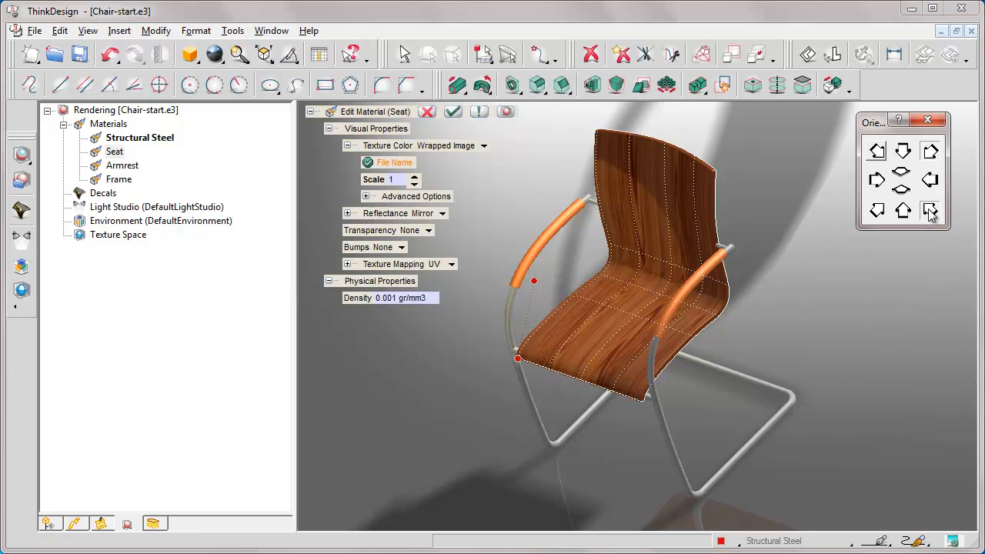
Use the same scale in both directions for the Seat material's UV texture mapping, set it to 0.8, and apply the edit.
click(347, 264)
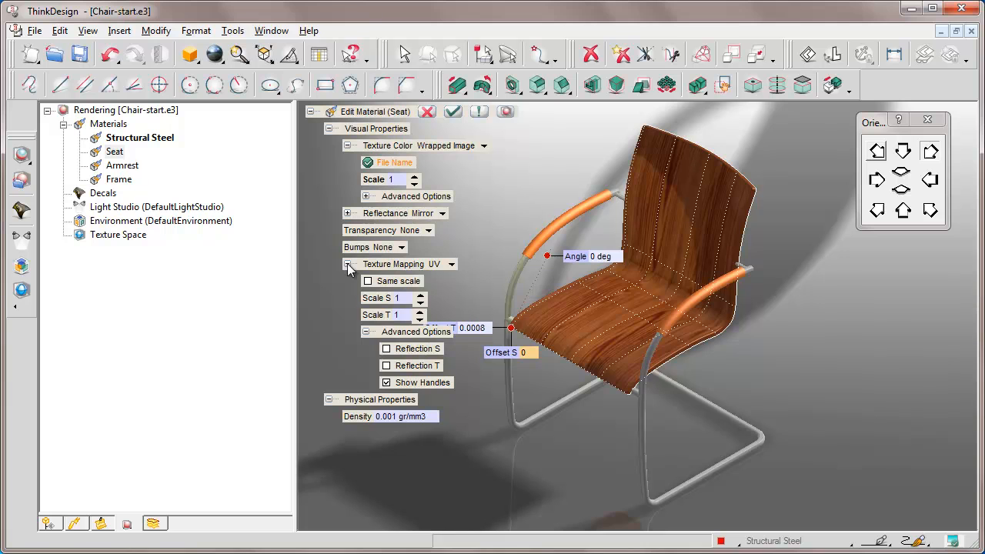
click(368, 280)
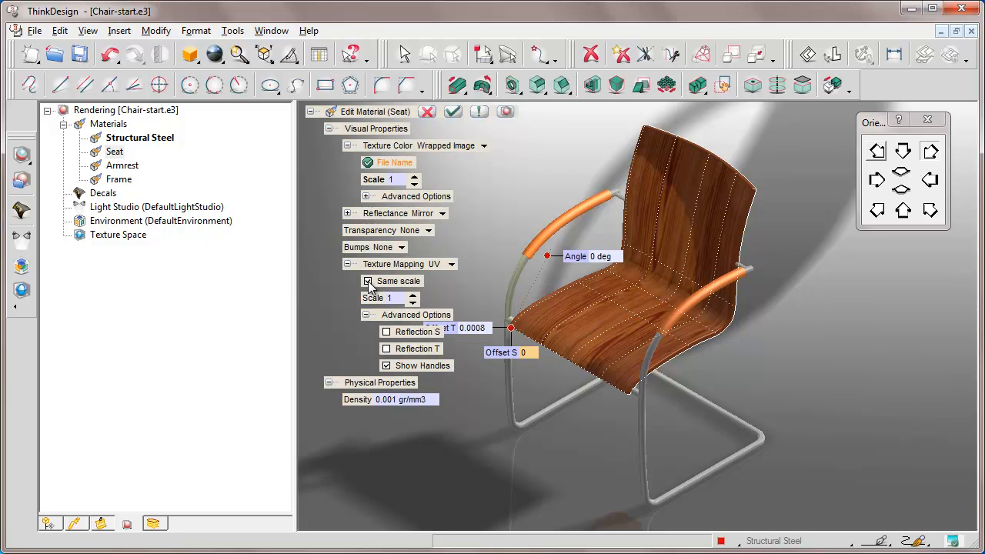
click(393, 297)
text(0.8)
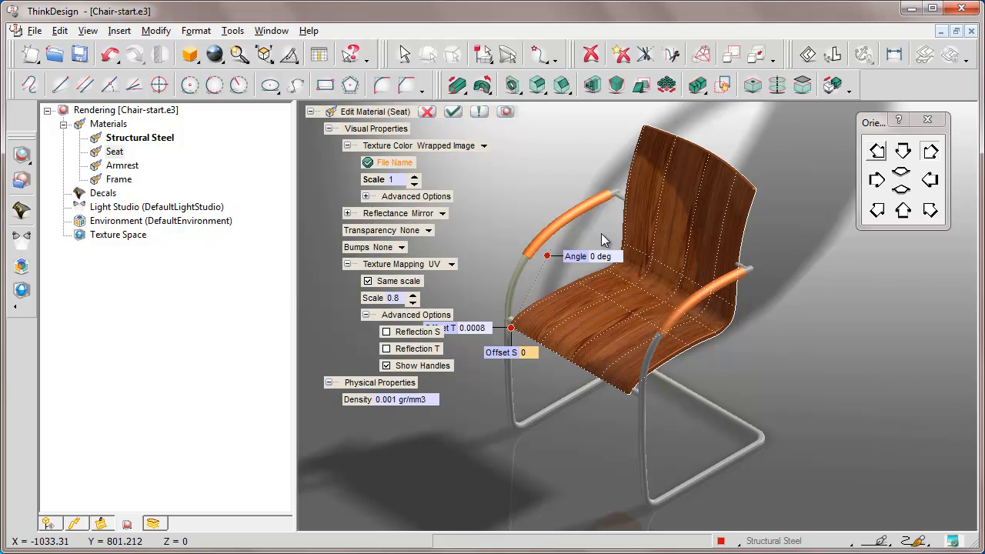
key(Left)
key(Up)
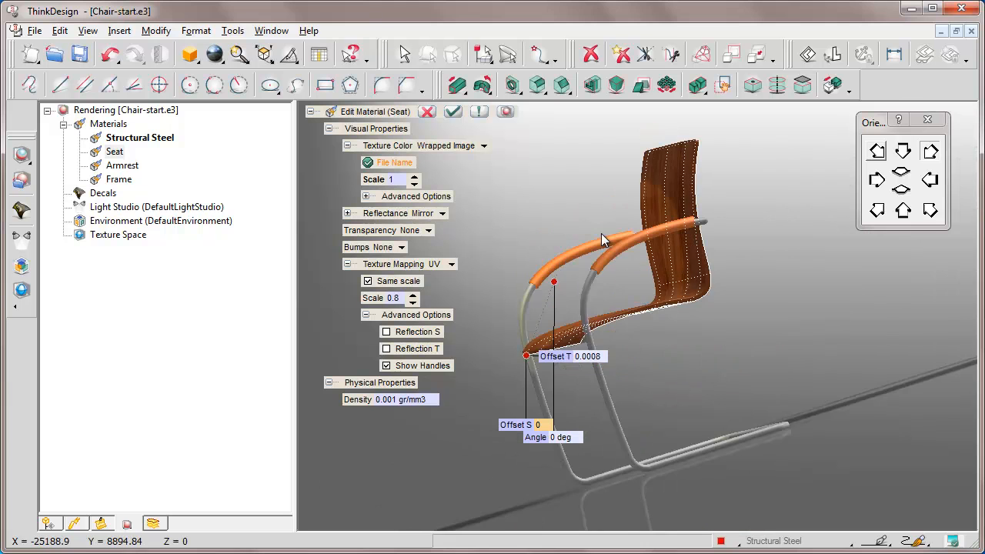
key(Right)
key(Right)
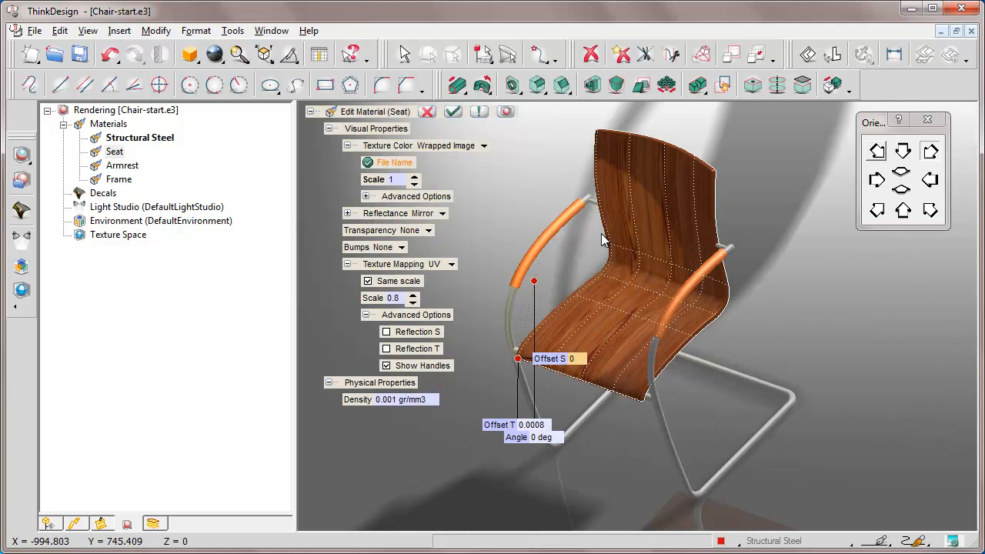
click(453, 111)
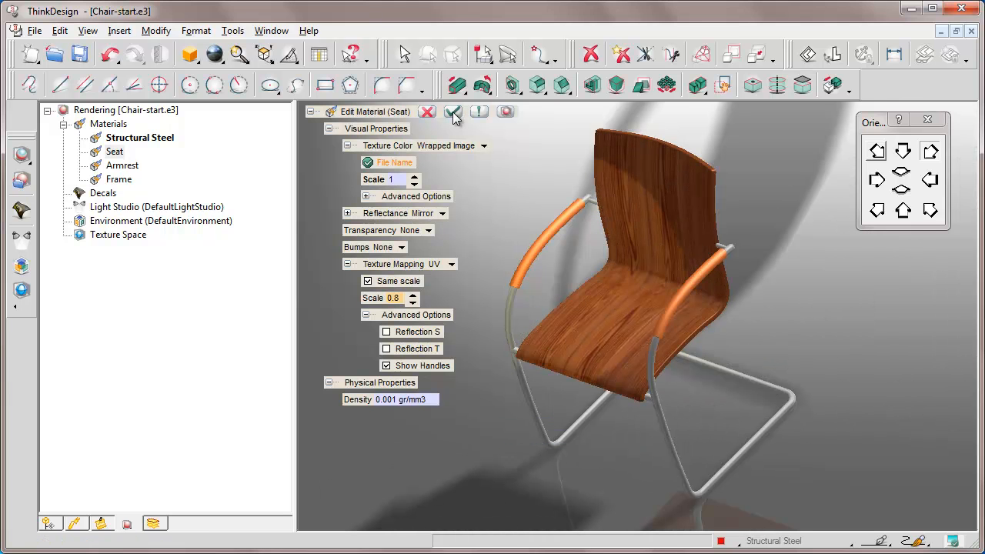
Edit the Armrest material to use a Wrapped Filtered Image as its texture color.
click(930, 152)
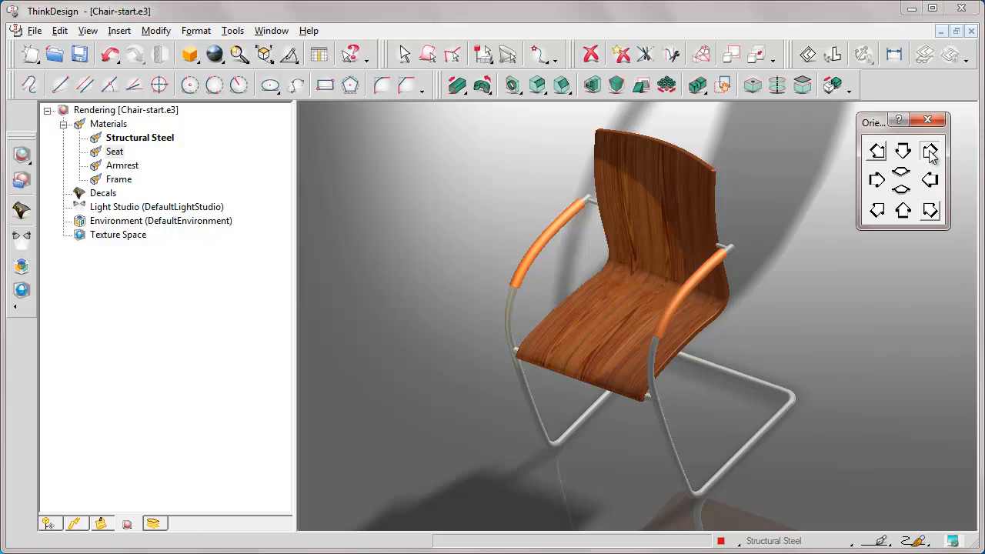
click(878, 212)
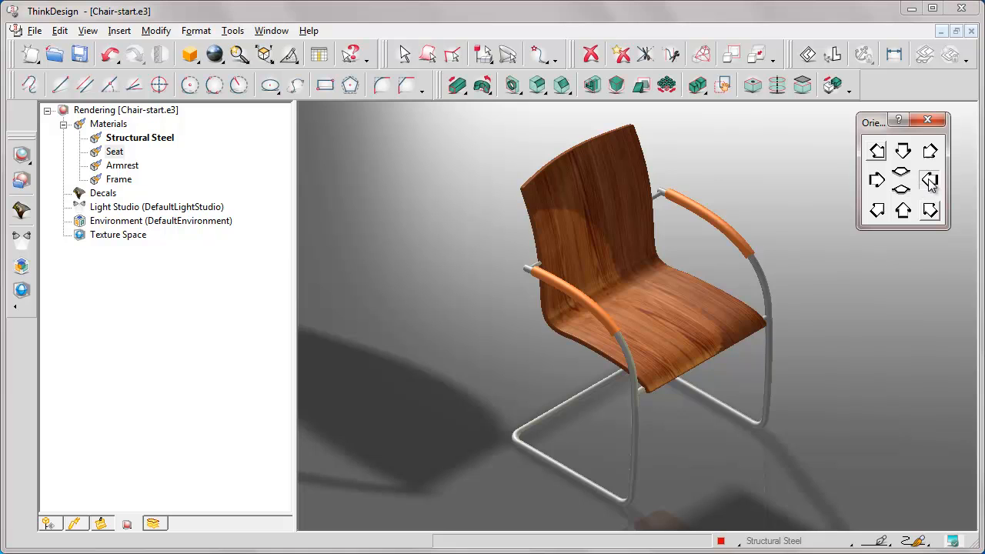
click(930, 179)
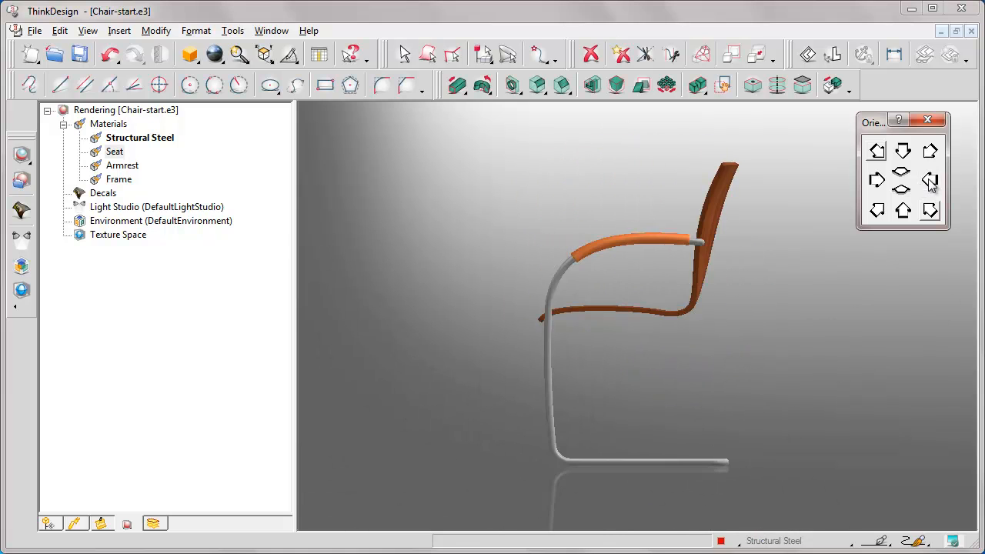
click(930, 212)
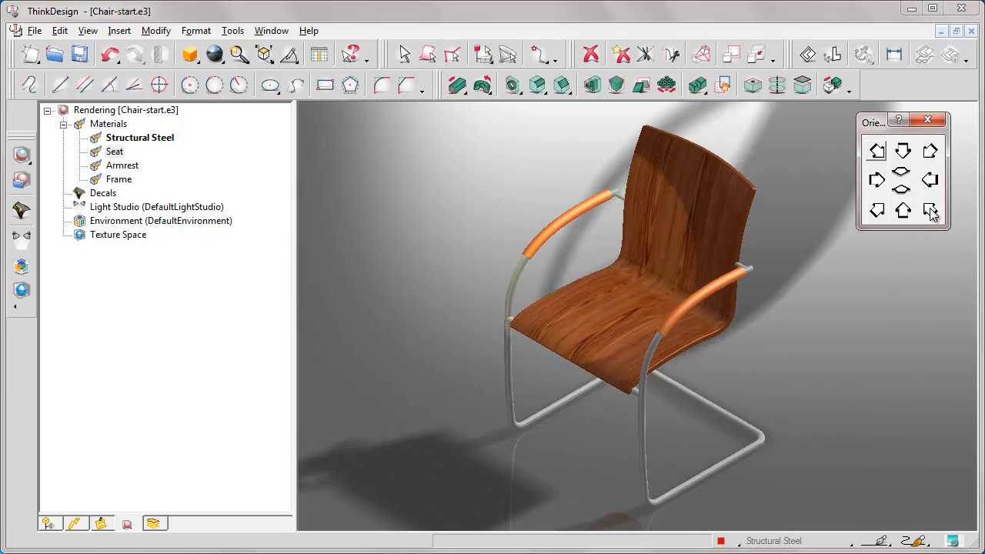
right_click(121, 168)
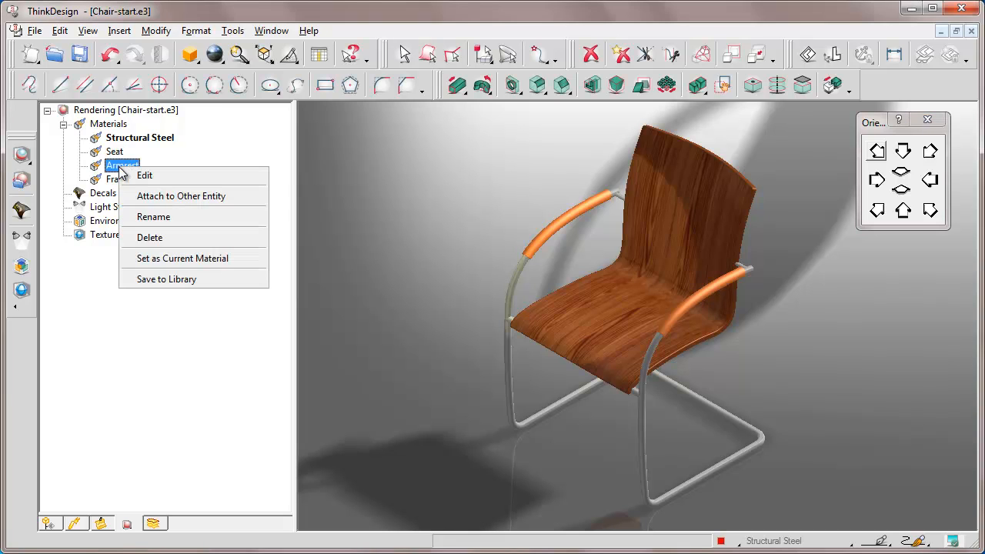
click(145, 176)
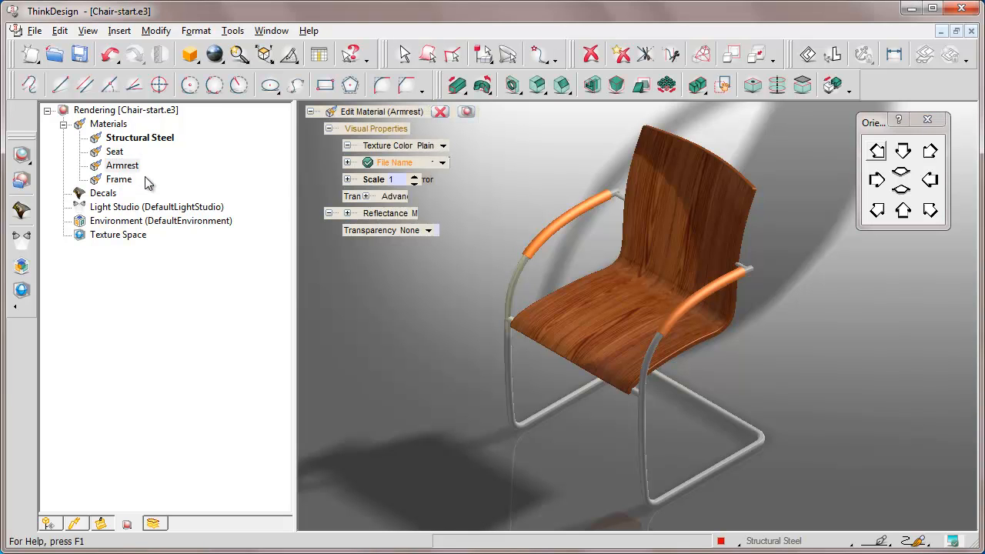
click(442, 146)
click(444, 149)
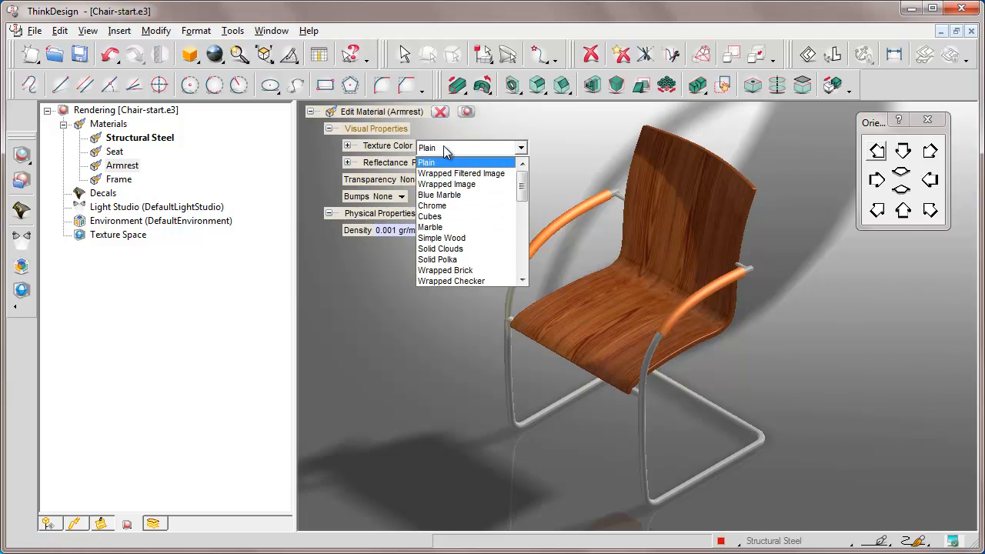
click(450, 173)
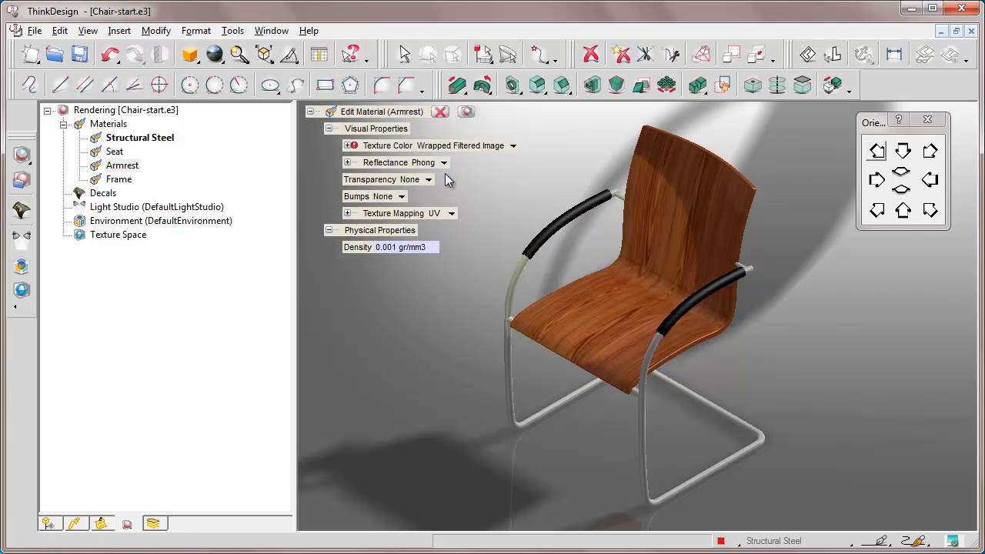
Load Leatherg.jpg as the Armrest material's texture image and set its filter color to grey.
click(347, 145)
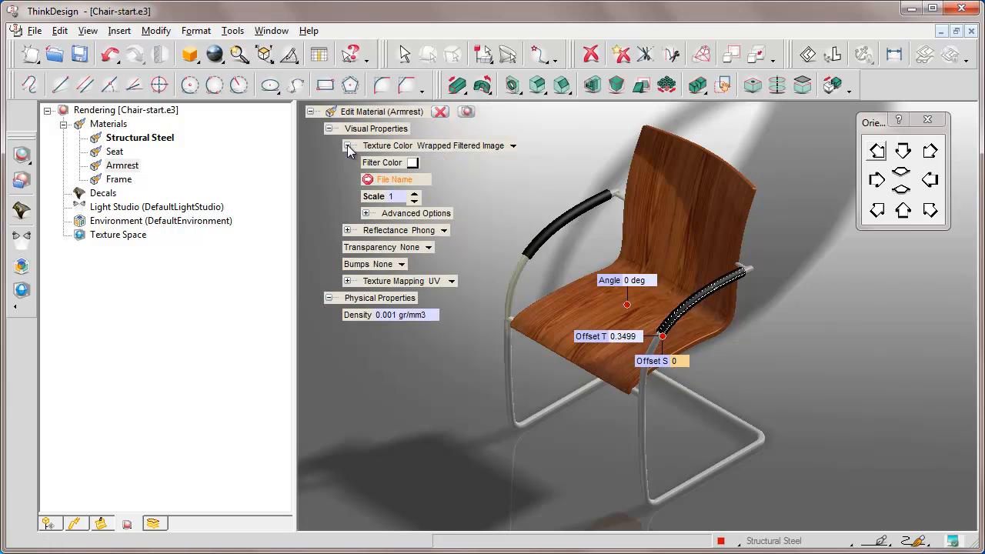
click(394, 180)
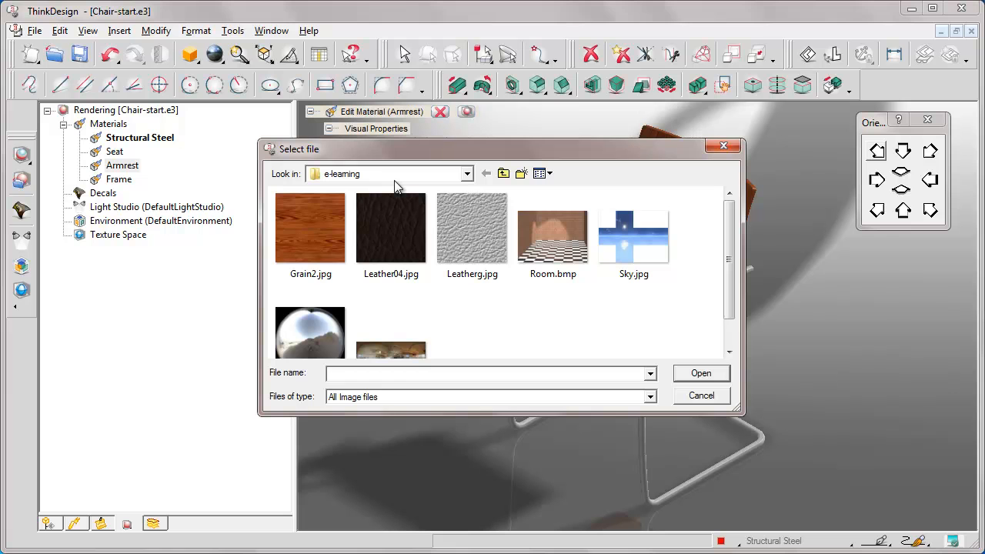
text(Leatherg.jpg)
click(701, 373)
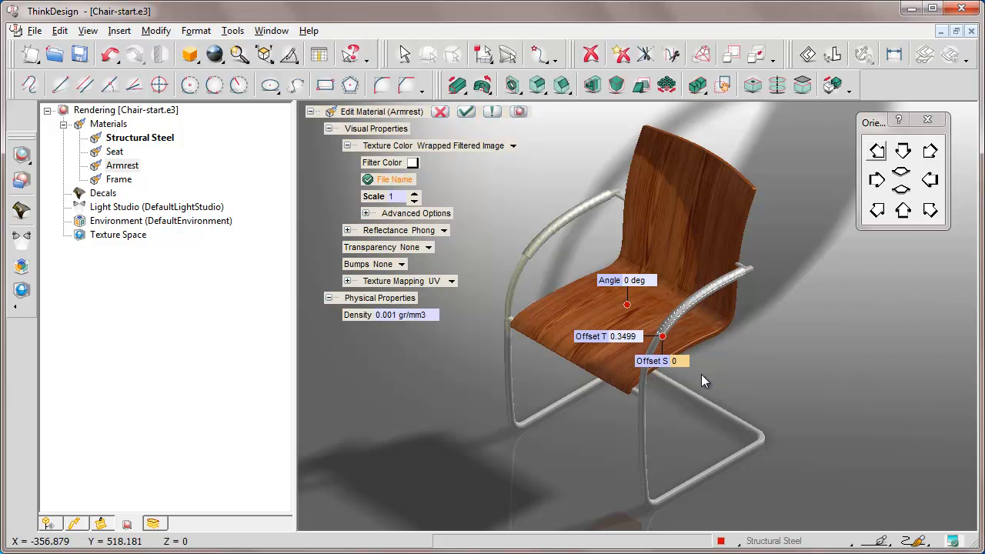
click(413, 163)
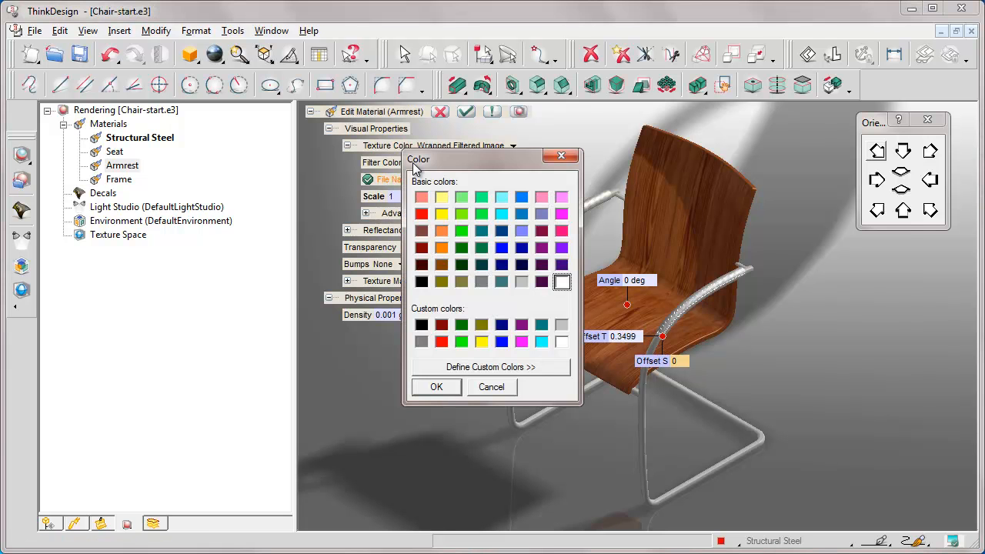
click(481, 281)
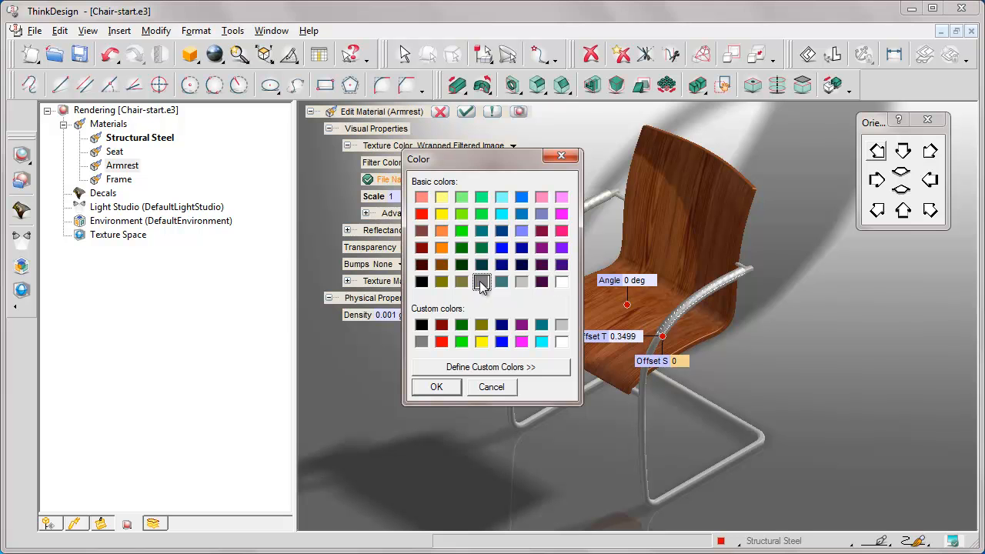
click(436, 387)
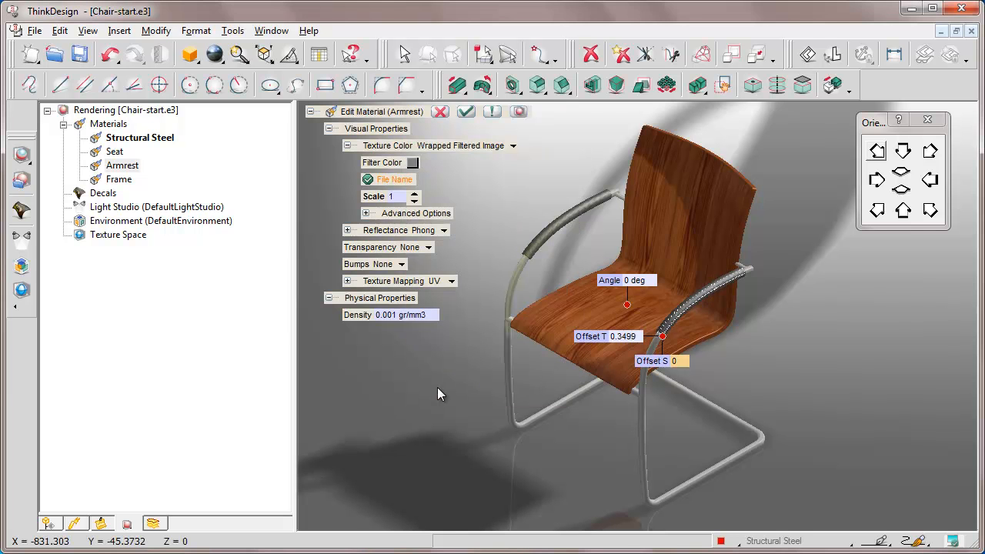
Set the Armrest material's UV texture mapping to Scale S 1.5 and Scale T 0.5, checking the pattern on the armrest.
key(F3)
click(521, 181)
click(672, 273)
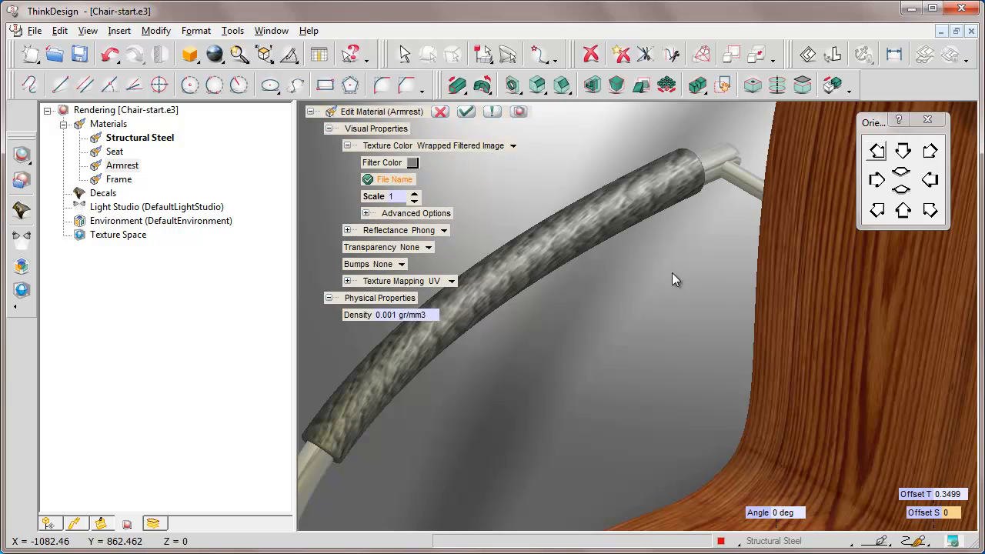
click(347, 281)
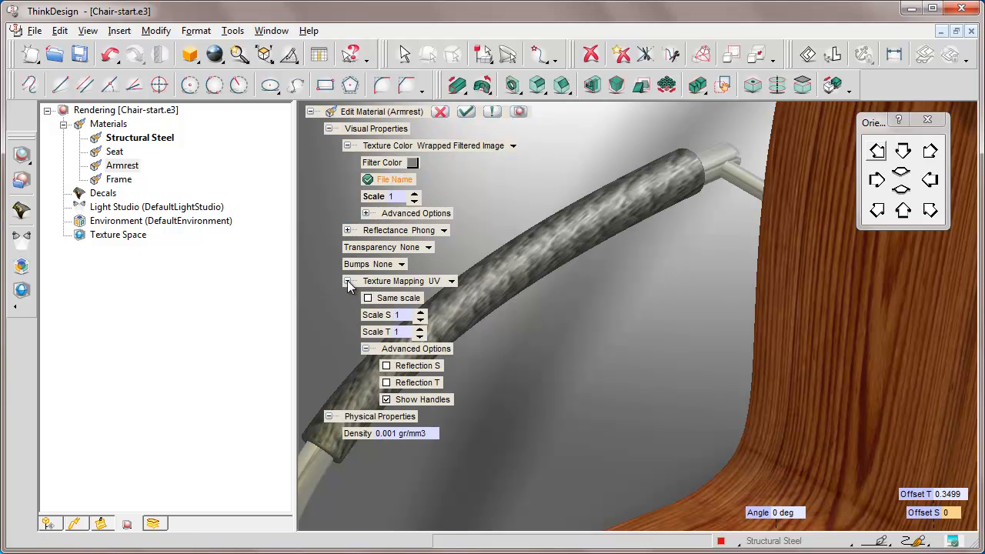
double_click(398, 315)
text(1.5)
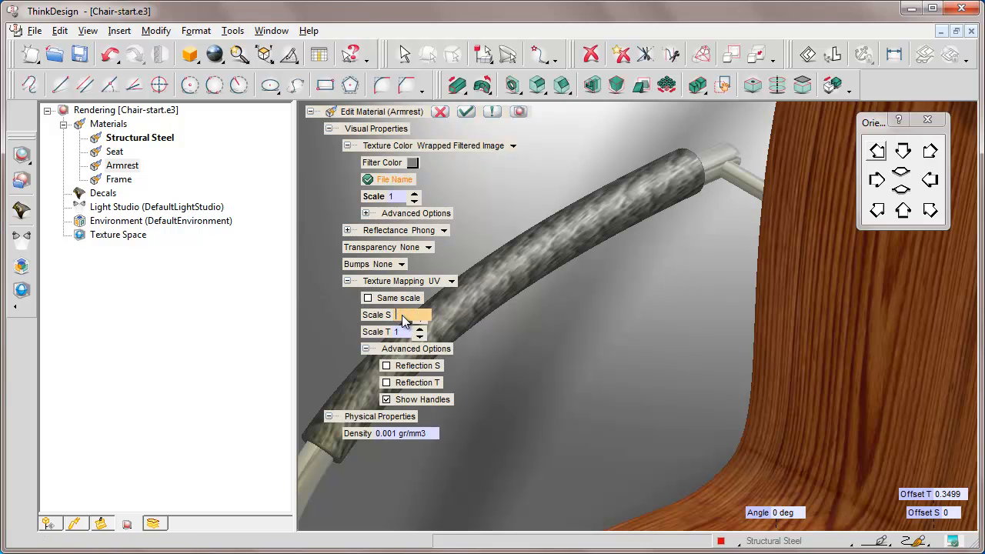
key(Return)
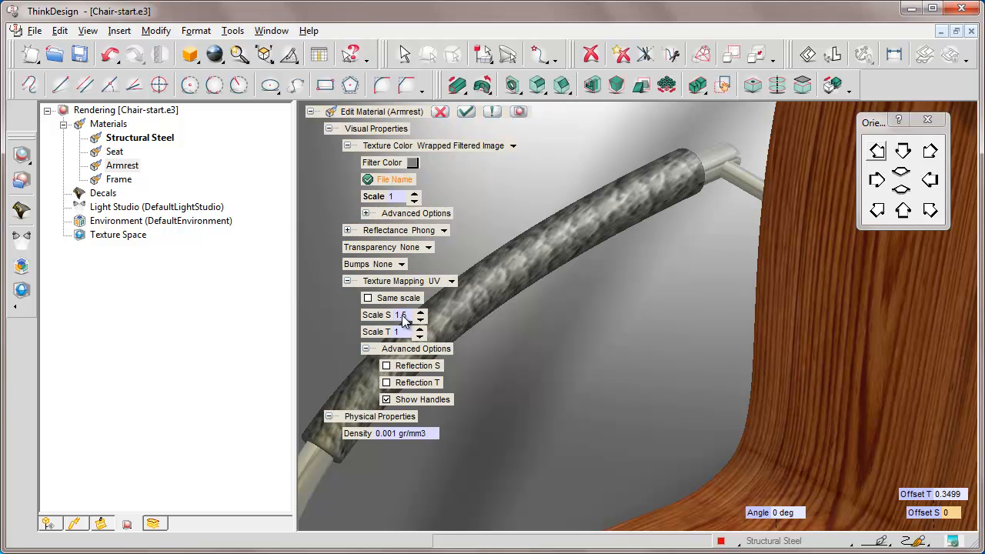
double_click(400, 332)
text(0.5)
key(Return)
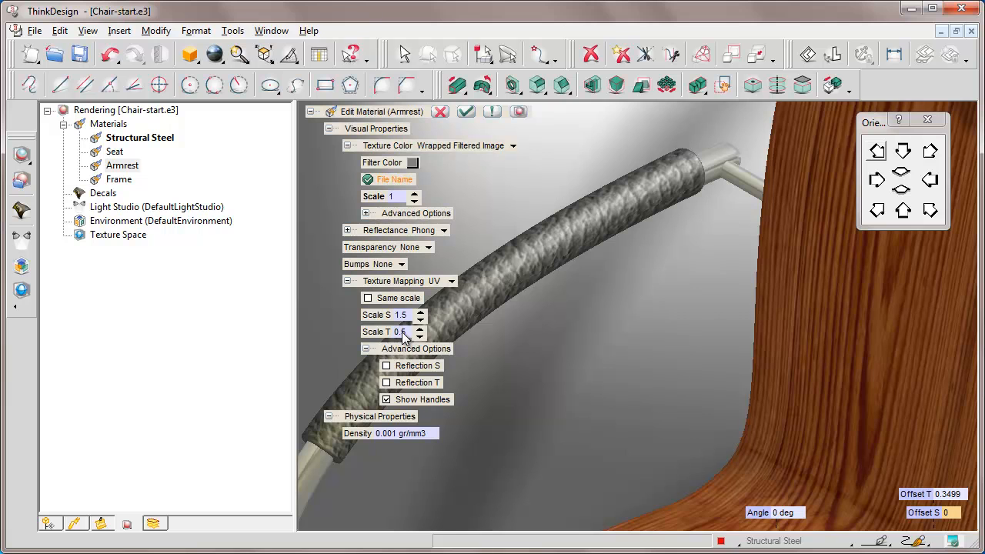
Inspect the leather texture on the armrest up close and apply the Armrest material edit.
key(ctrl+w)
click(483, 176)
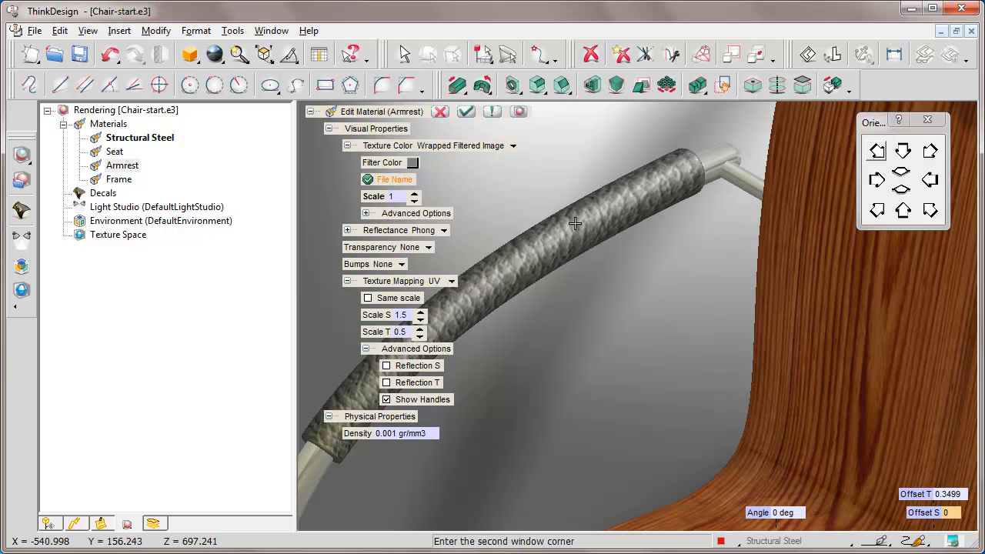
click(713, 295)
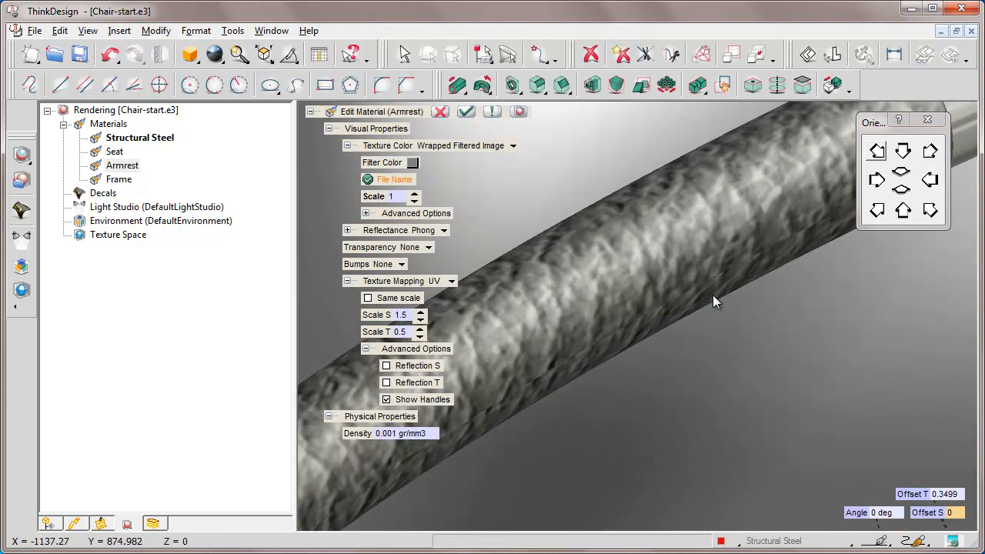
click(465, 112)
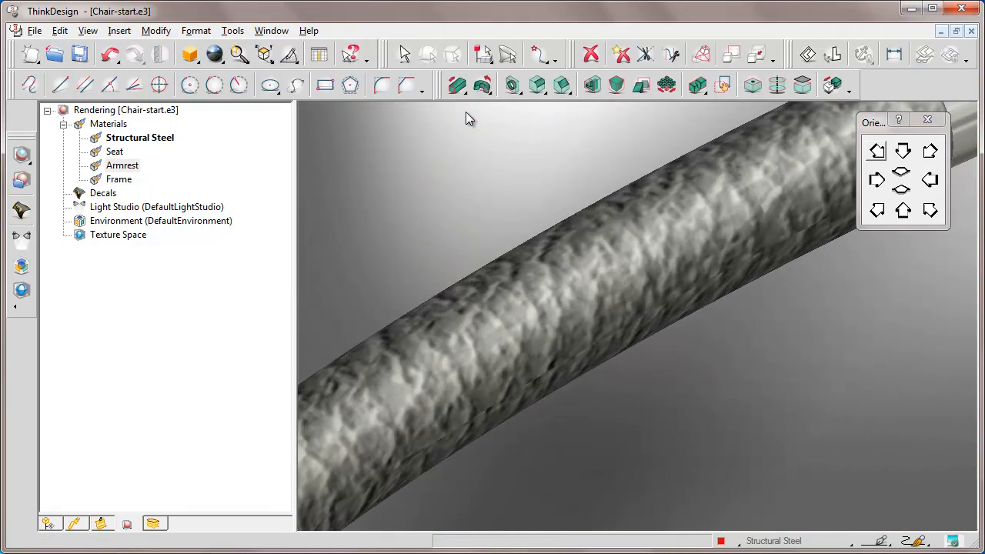
key(ctrl+f)
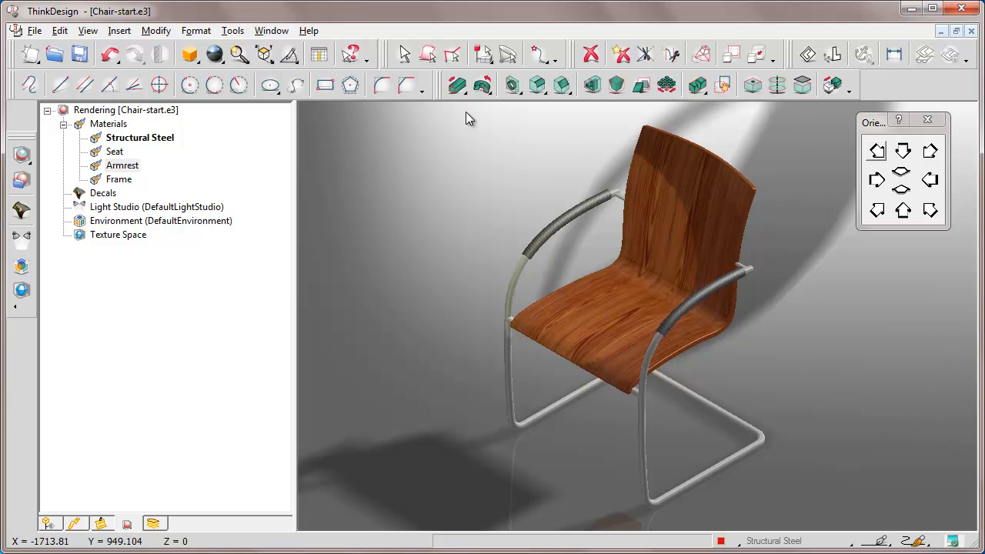
Edit the rendering environment to use Room.bmp as its background image.
click(197, 31)
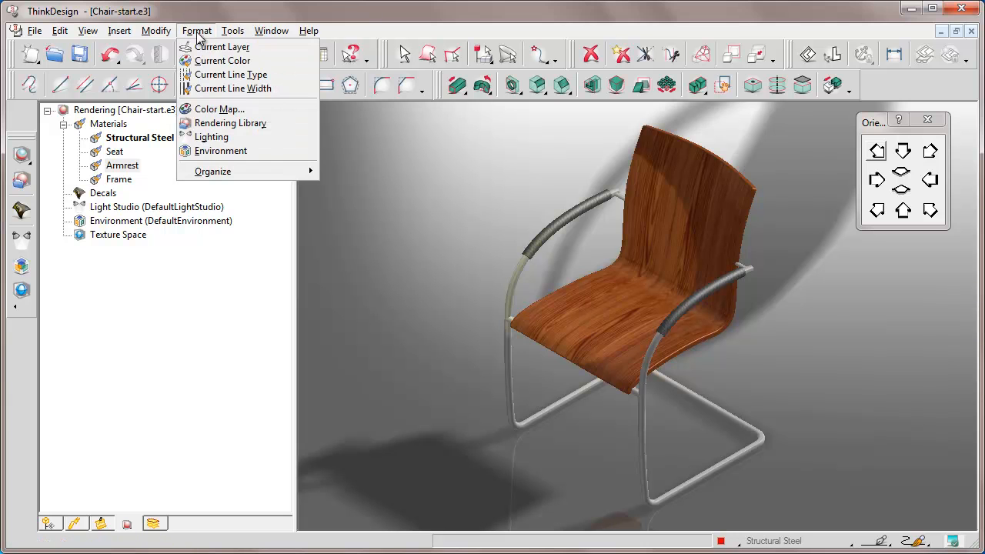
click(216, 151)
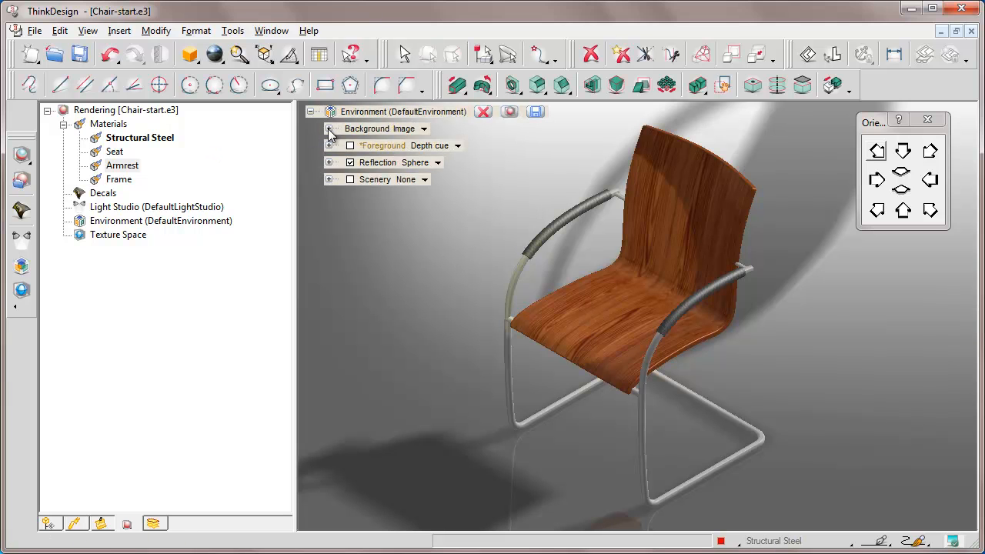
click(329, 129)
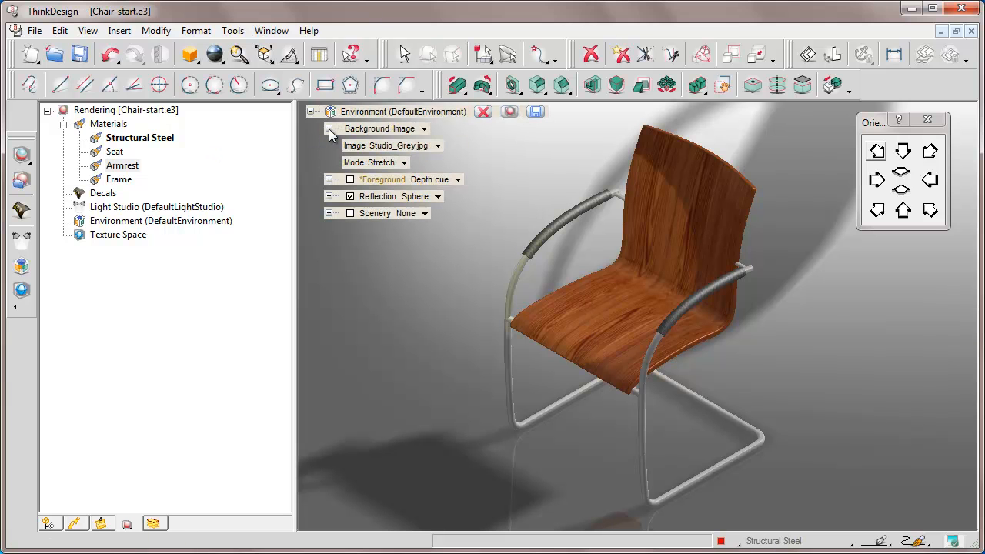
click(439, 148)
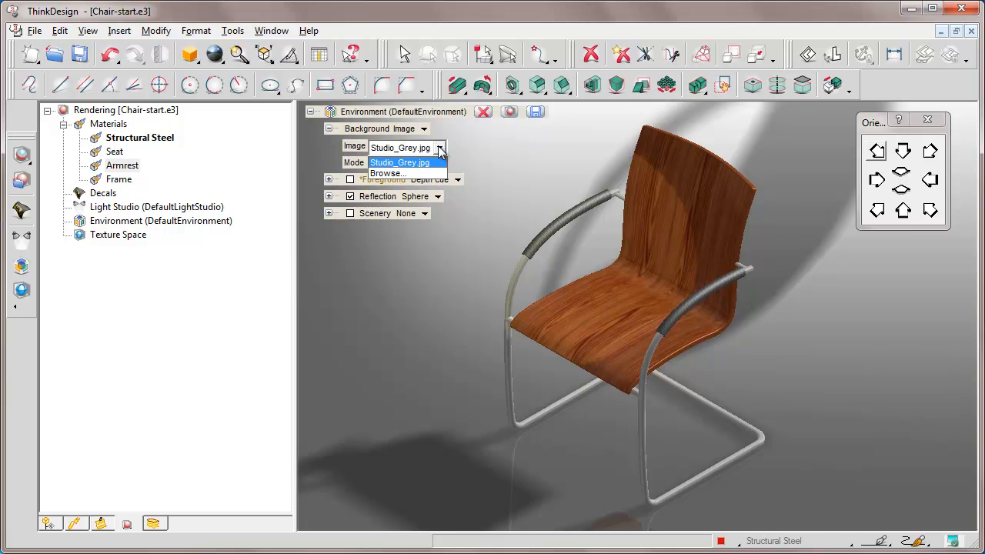
click(387, 174)
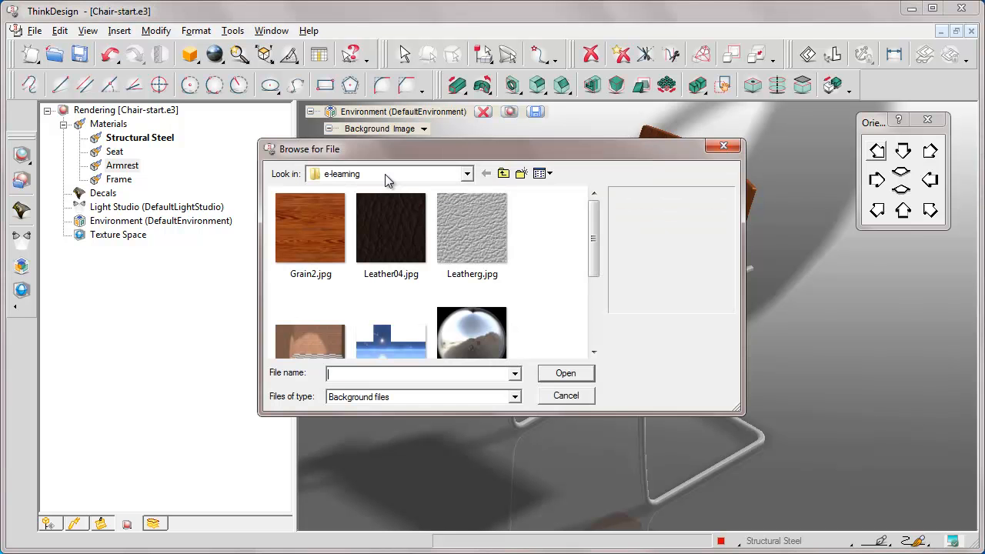
drag(593, 273, 596, 302)
text(Room.bmp)
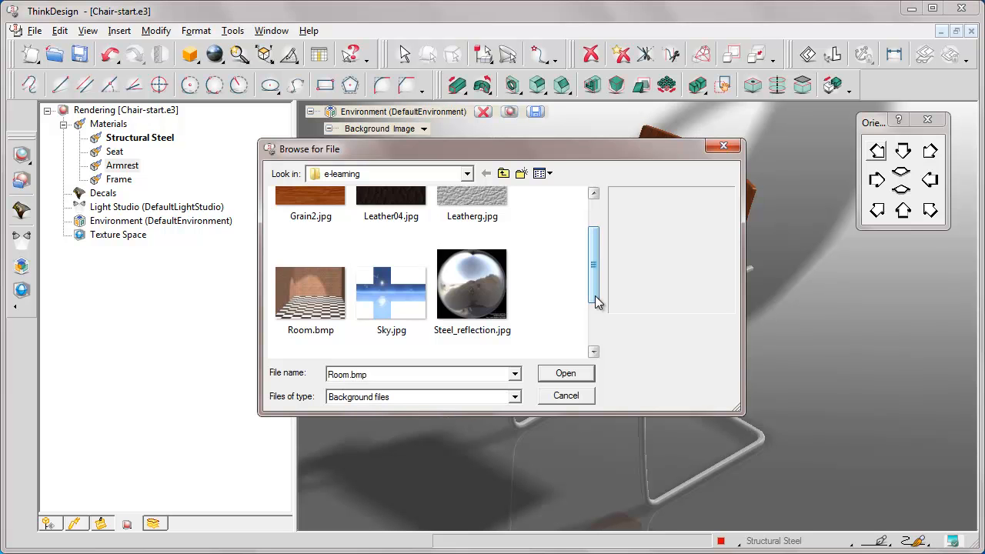
click(566, 373)
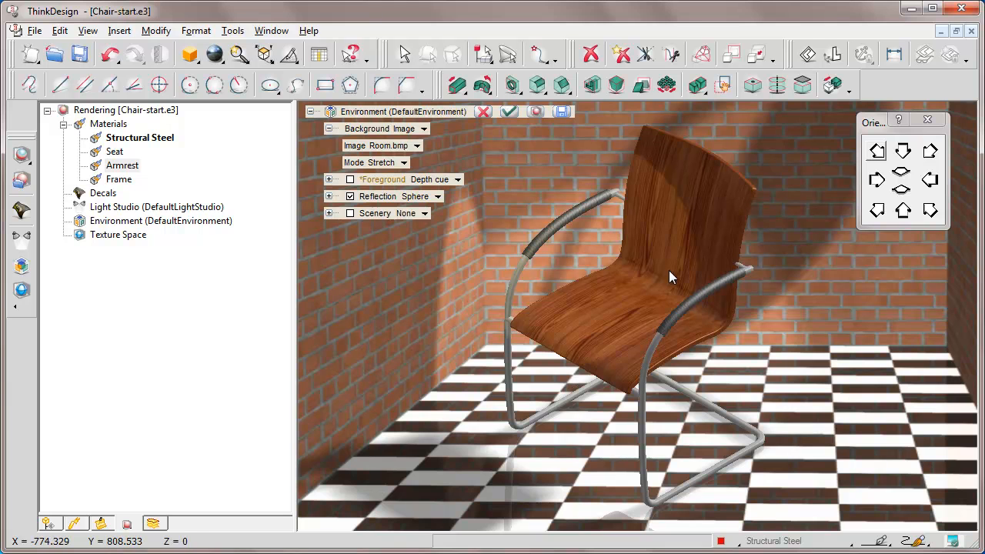
Examine the chair against the room background from several angles, both close up and zoomed out.
key(Left)
key(Up)
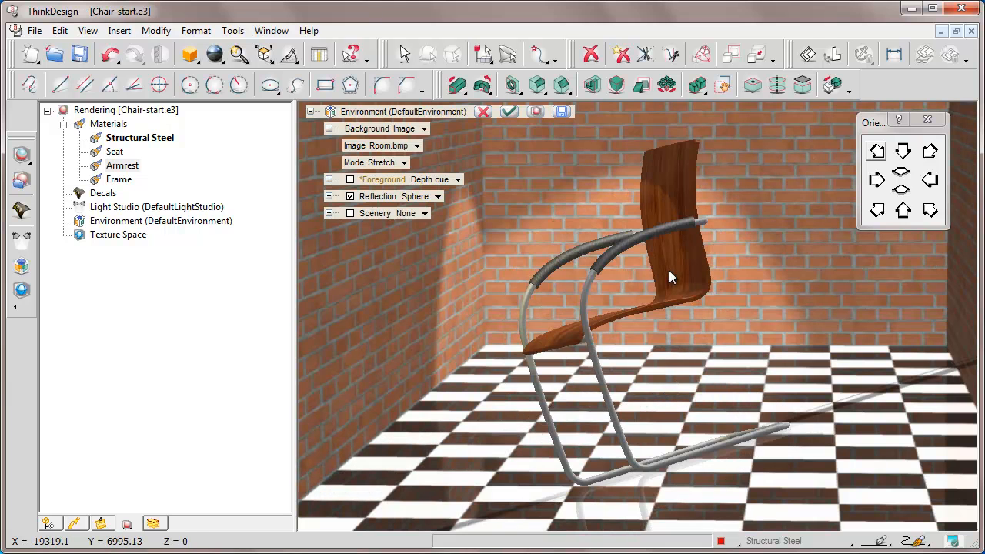
key(Right)
key(Down)
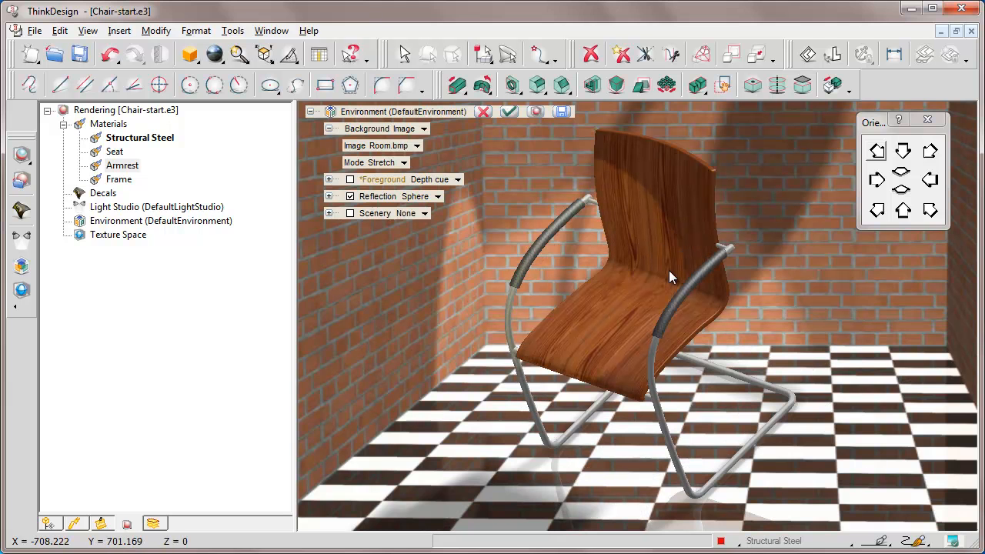
click(929, 212)
click(239, 56)
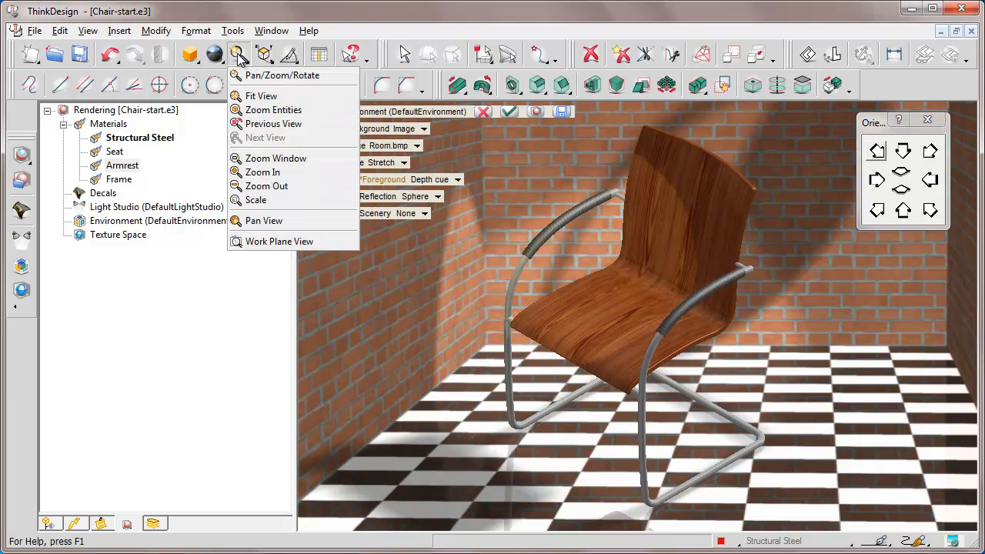
click(264, 186)
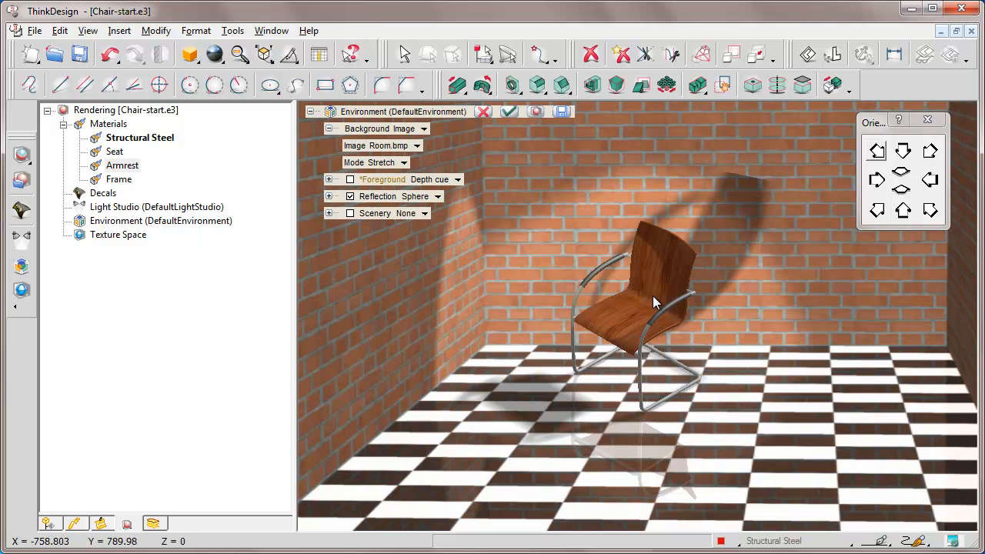
key(Left)
key(Up)
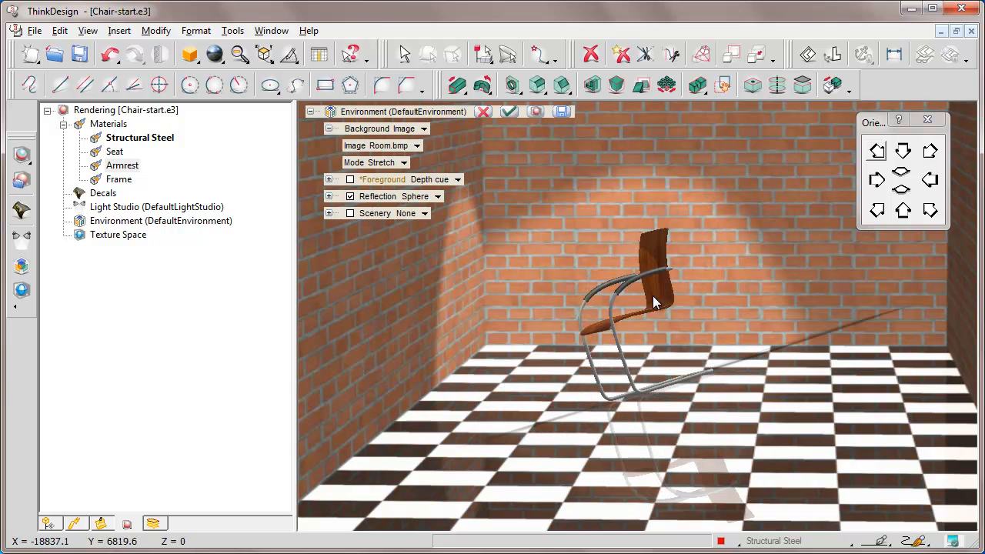
key(Left)
key(Left)
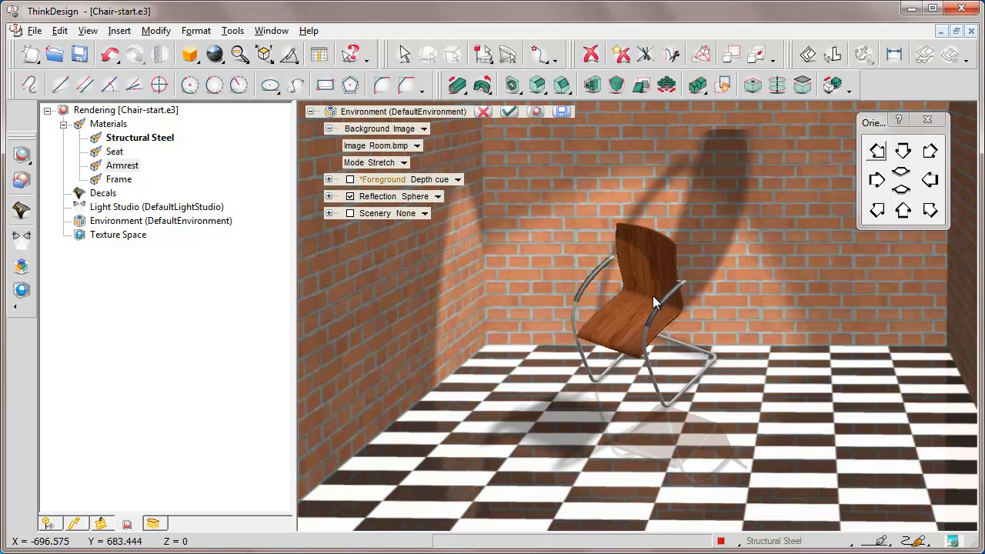
click(930, 212)
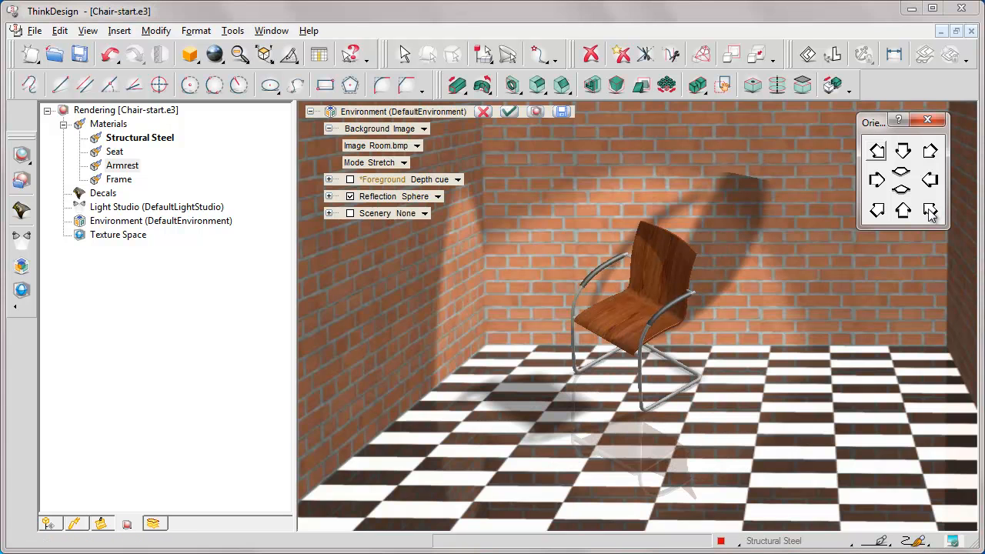
Compare the chair with the environment reflection off and on, and set the reflection type to Background.
click(350, 196)
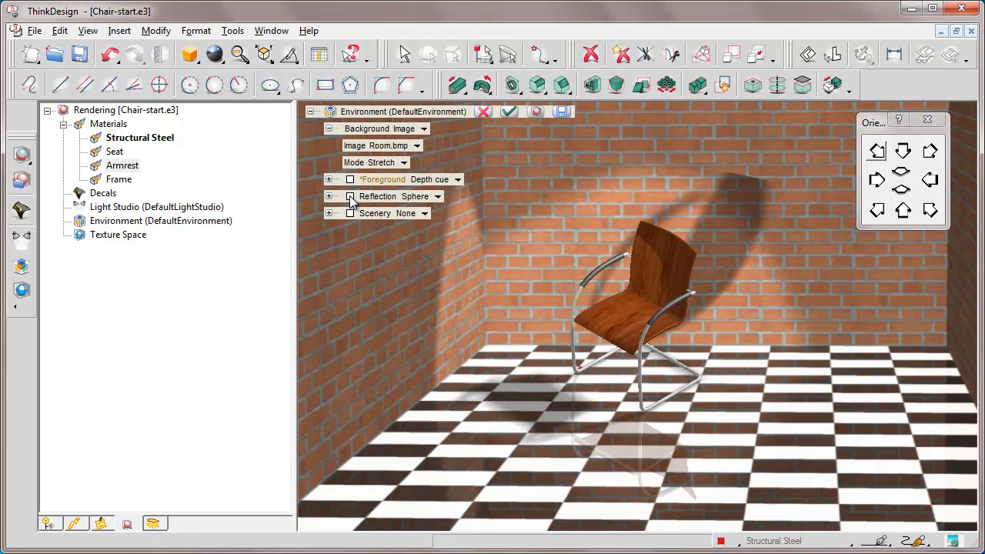
click(350, 196)
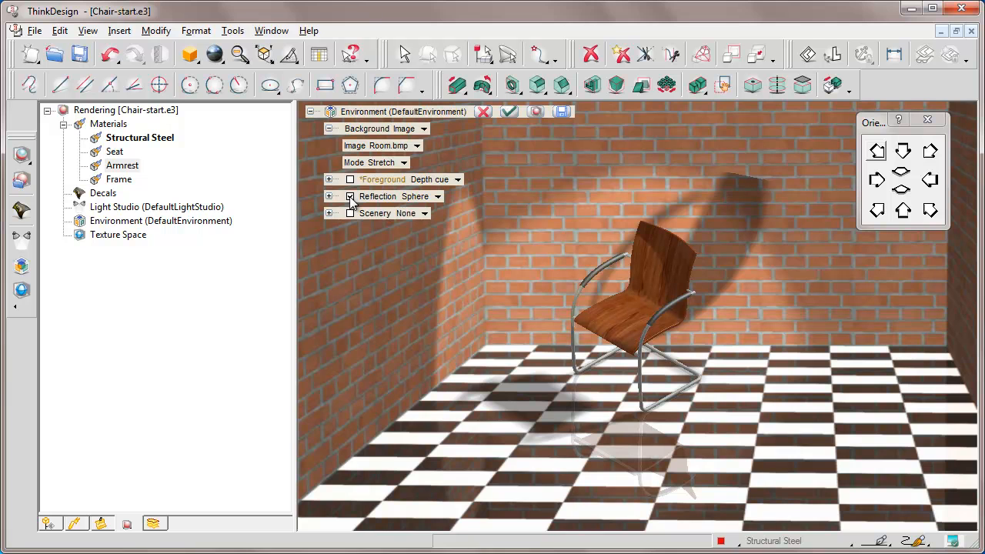
click(350, 197)
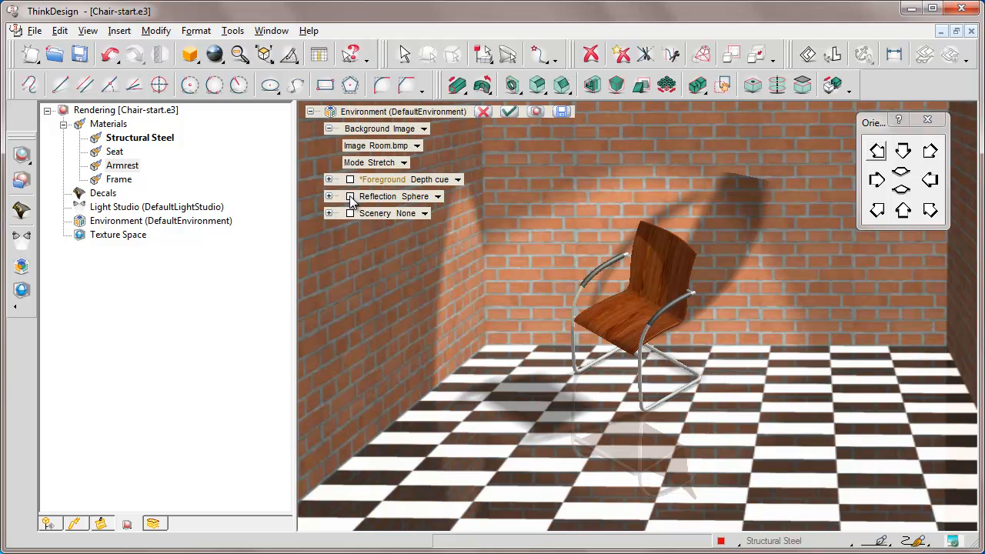
click(350, 196)
click(437, 197)
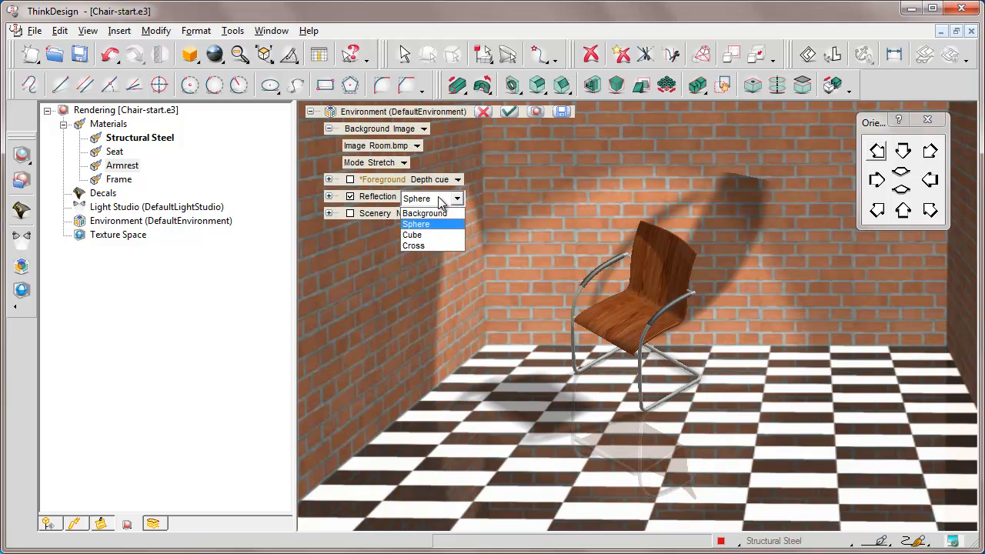
click(425, 214)
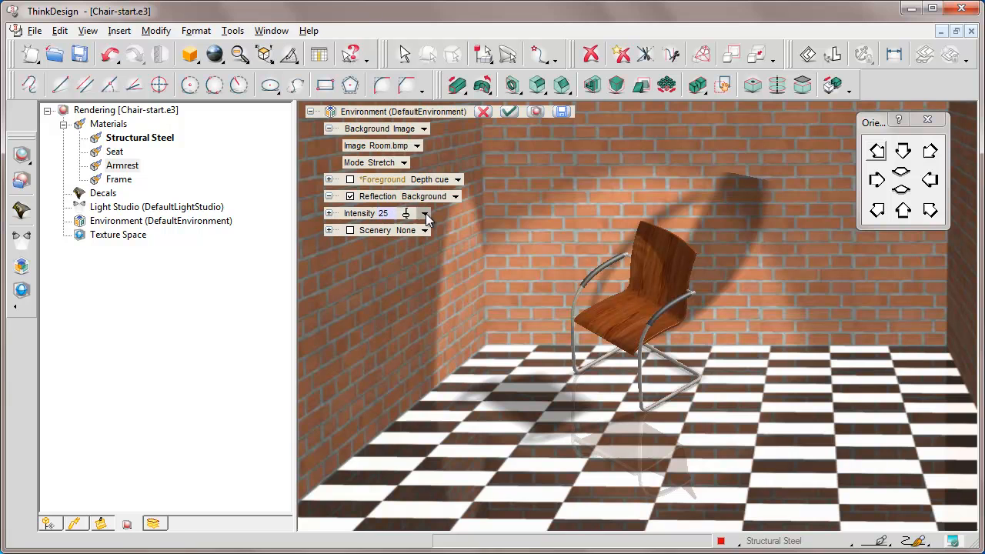
Raise the background reflection intensity to 100 and examine the reflections on the chair from several viewpoints.
click(407, 214)
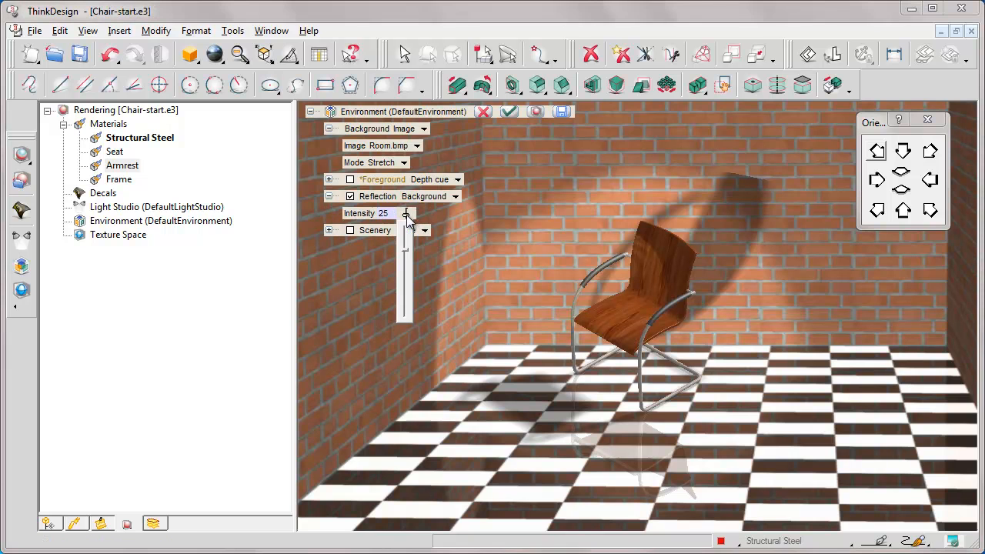
drag(405, 248, 406, 323)
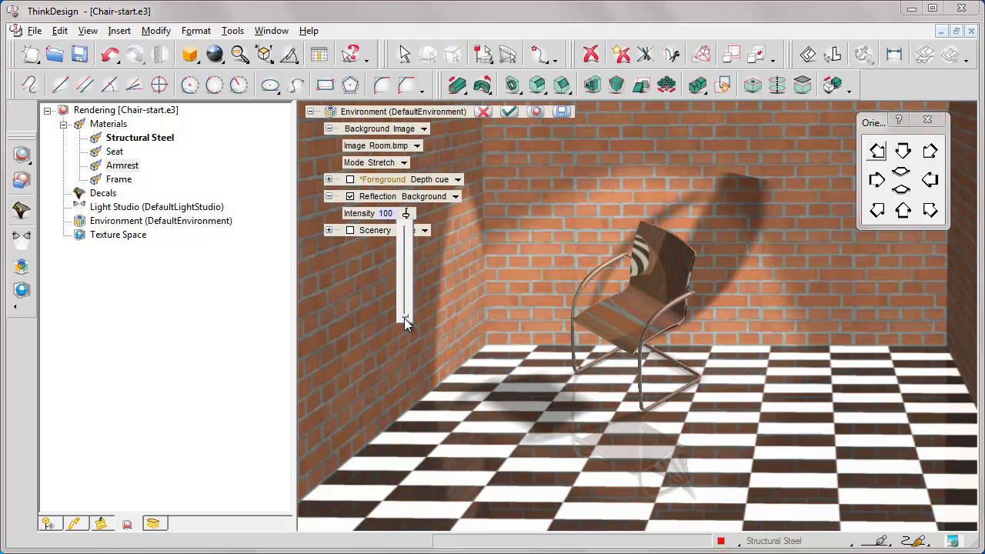
click(929, 152)
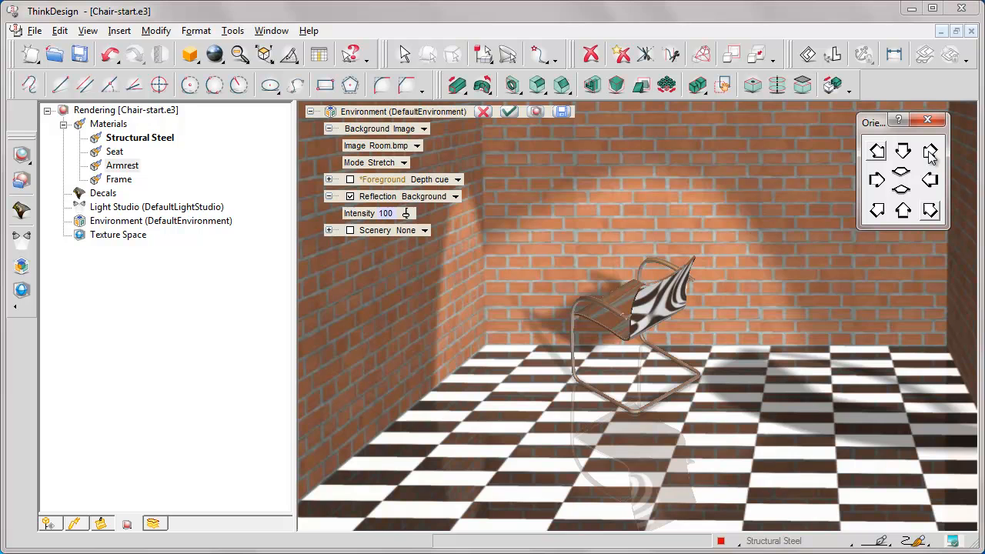
click(877, 211)
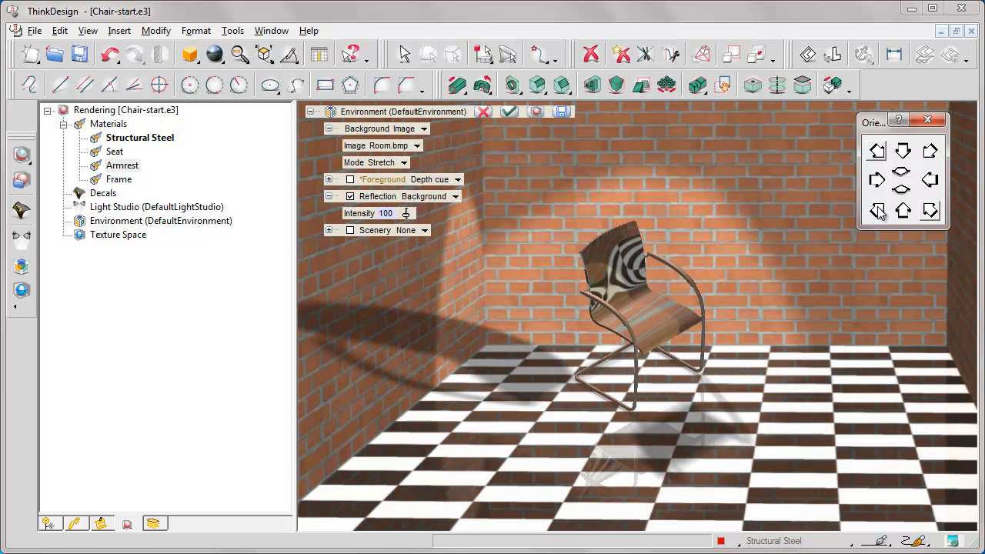
click(900, 179)
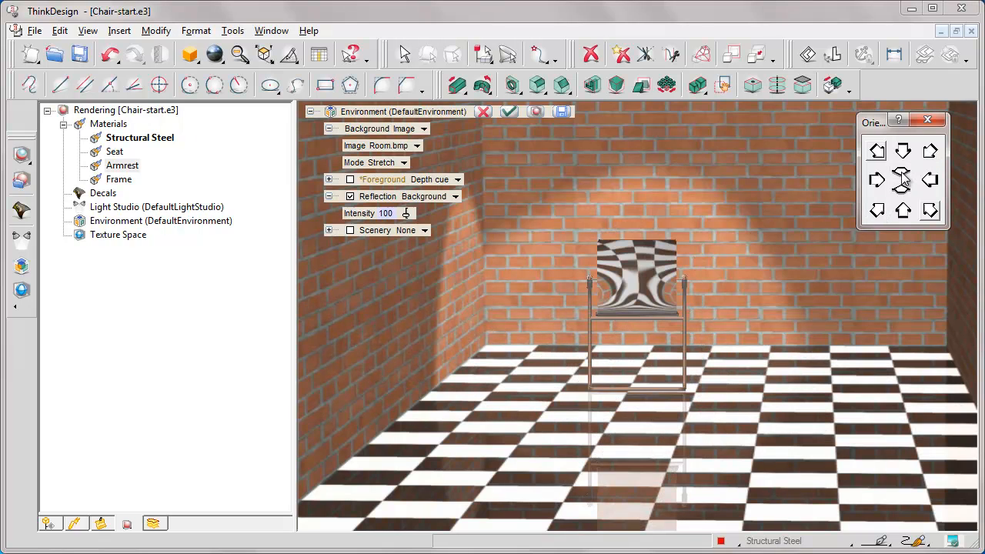
click(877, 152)
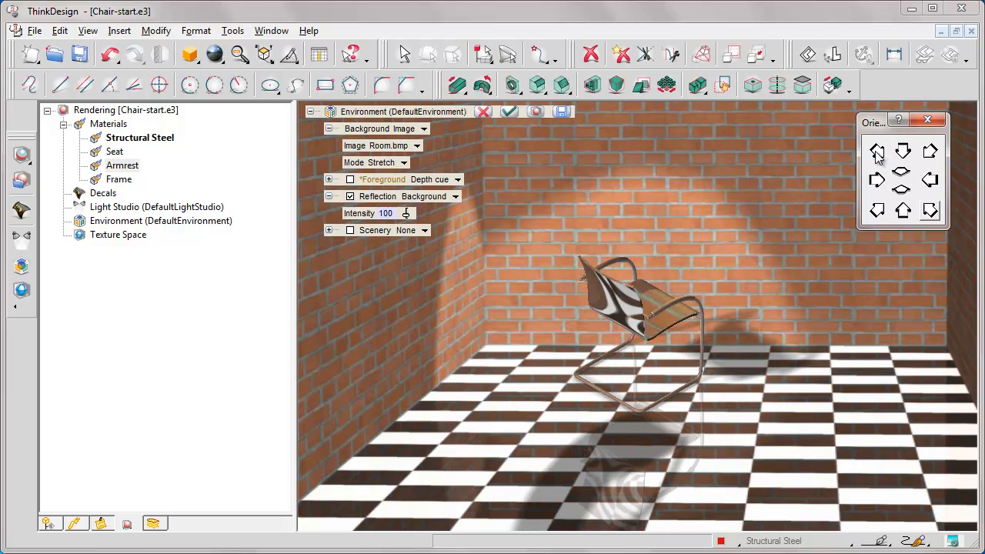
click(903, 194)
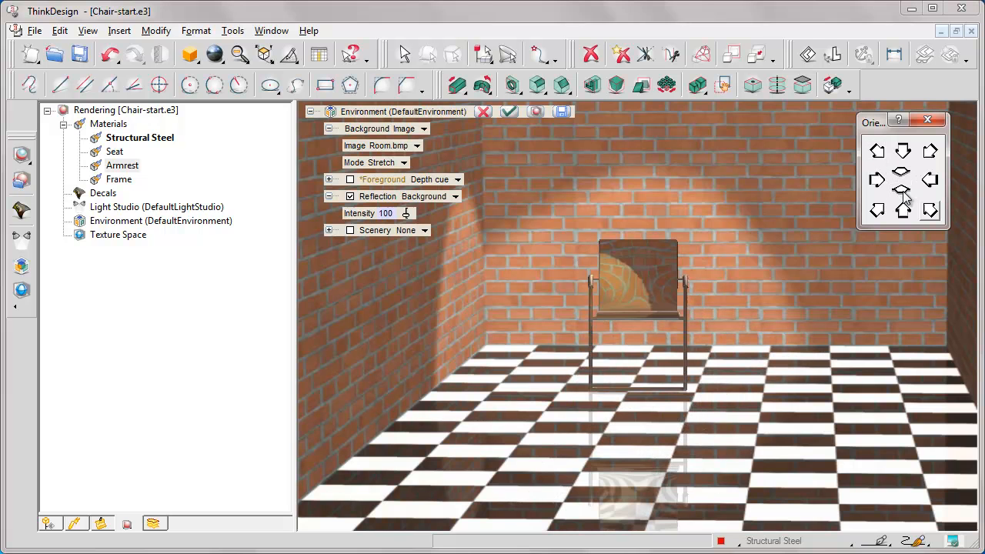
click(929, 211)
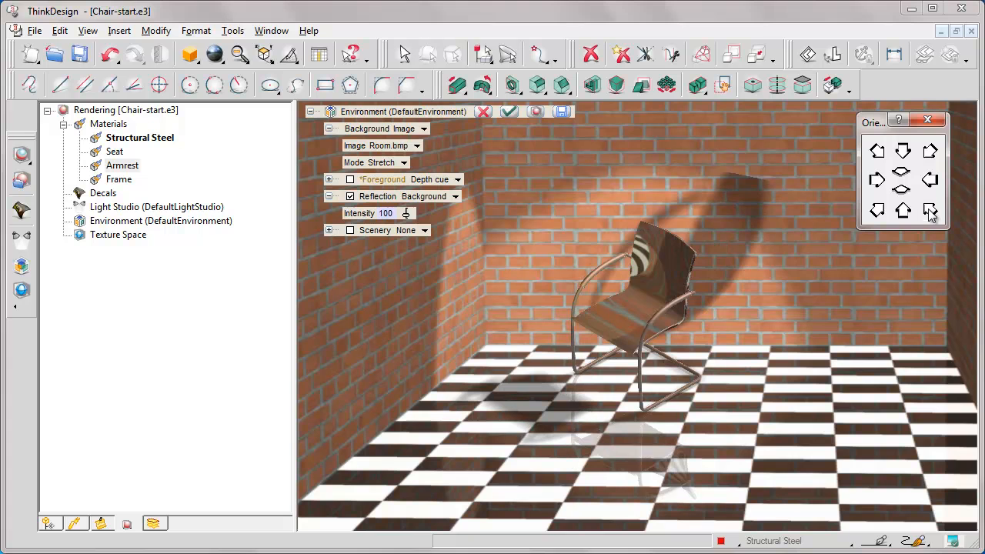
Set the background reflection intensity to 22 and place the chair, seen from its other front corner, on the room's checkered floor.
click(406, 214)
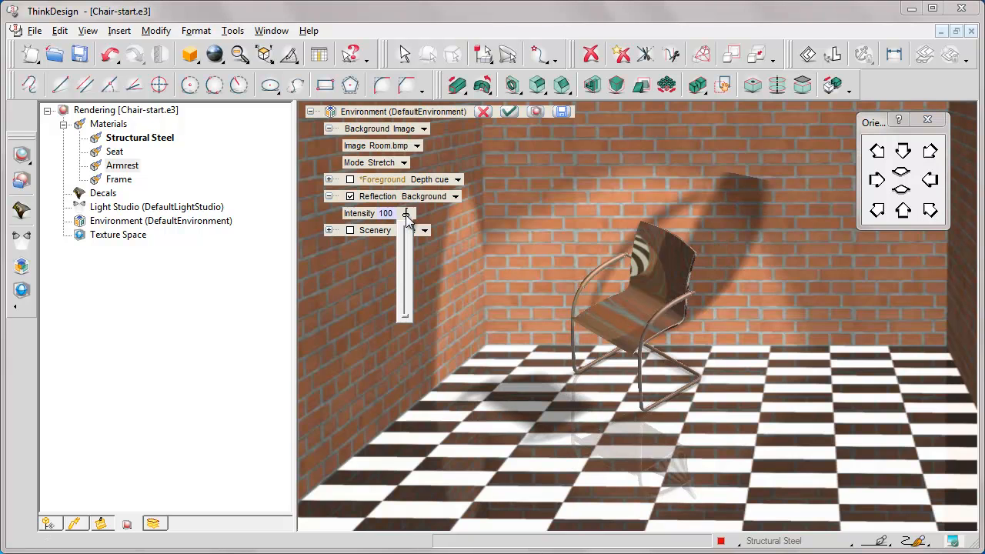
drag(407, 219, 402, 248)
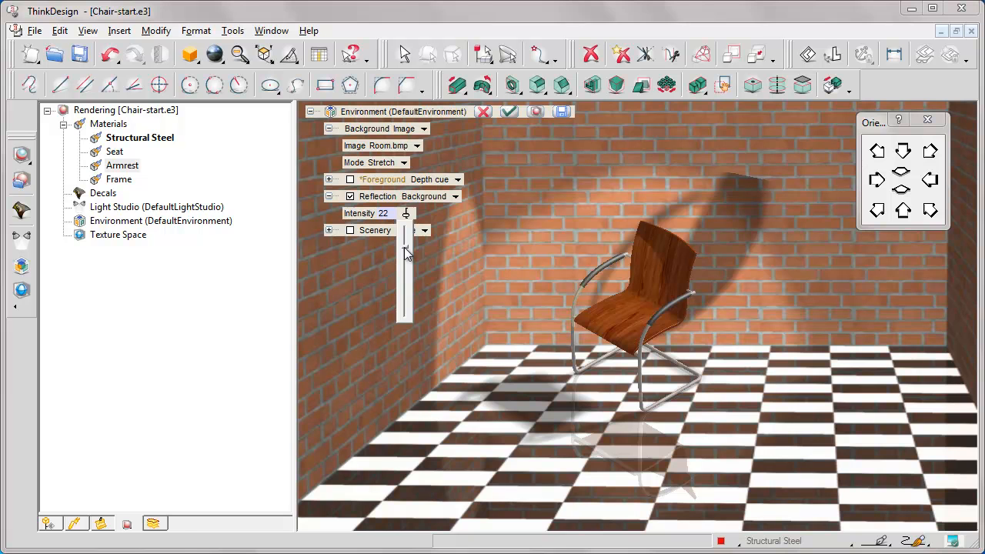
click(877, 211)
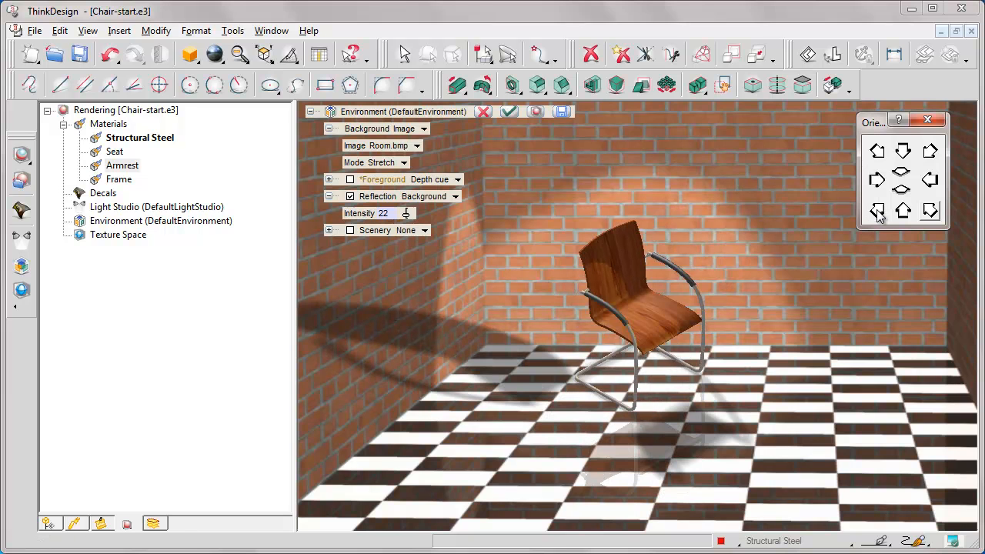
middle_drag(646, 314, 690, 391)
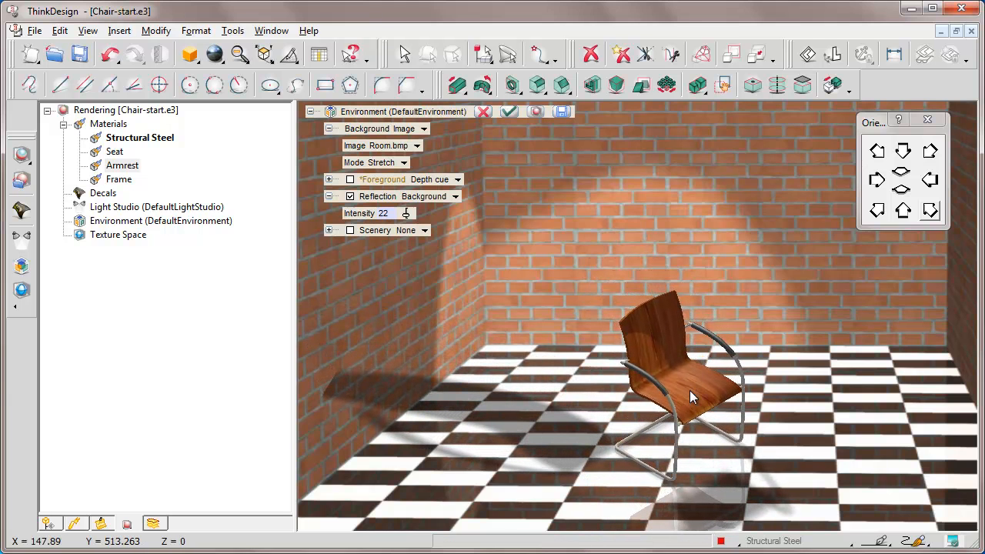
Save the environment as Room.xml in the Import folder and apply the environment edit.
click(562, 112)
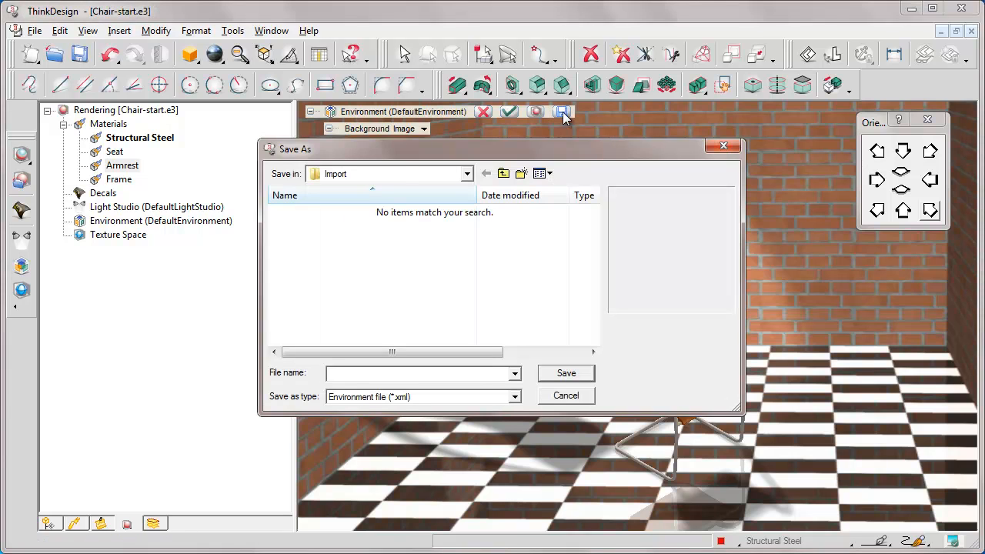
click(467, 174)
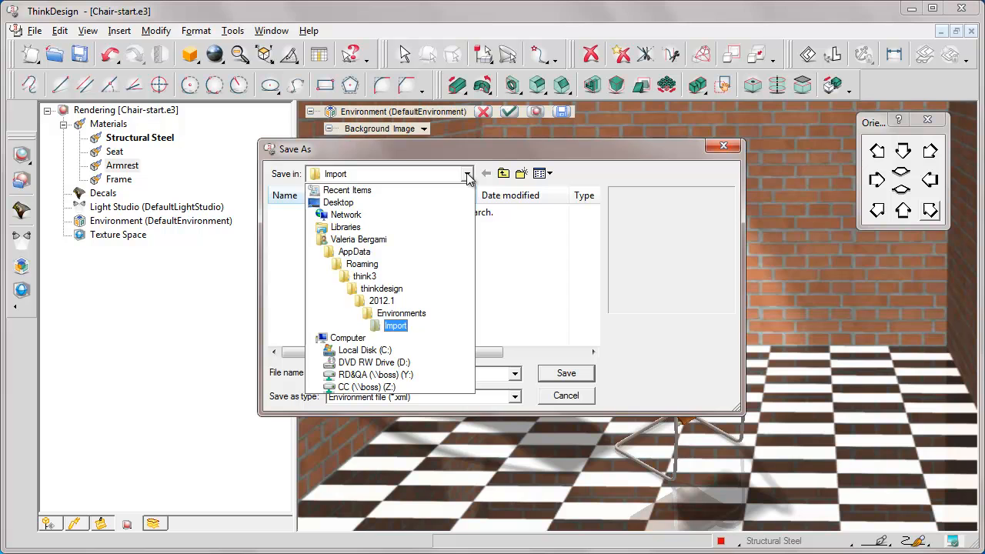
click(396, 328)
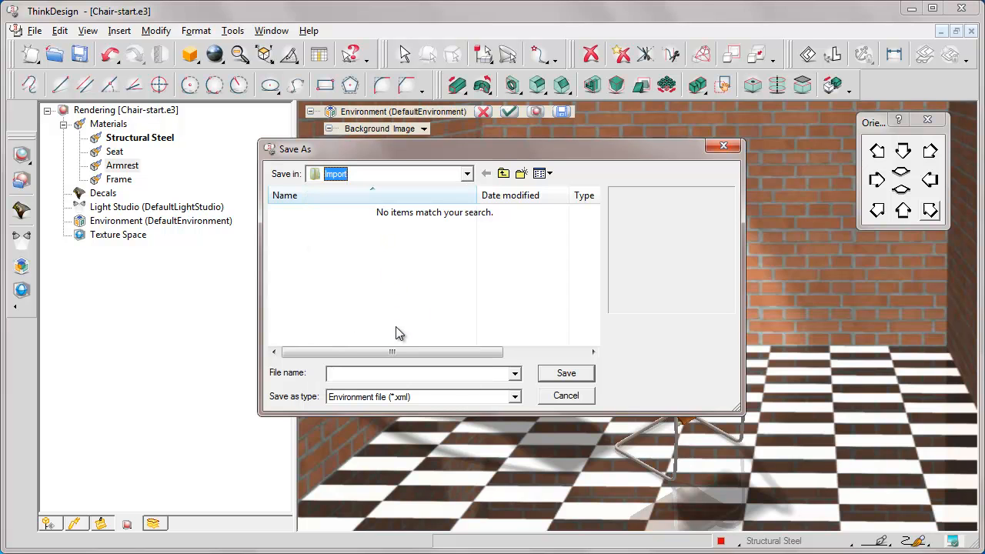
click(332, 374)
text(Room.xml)
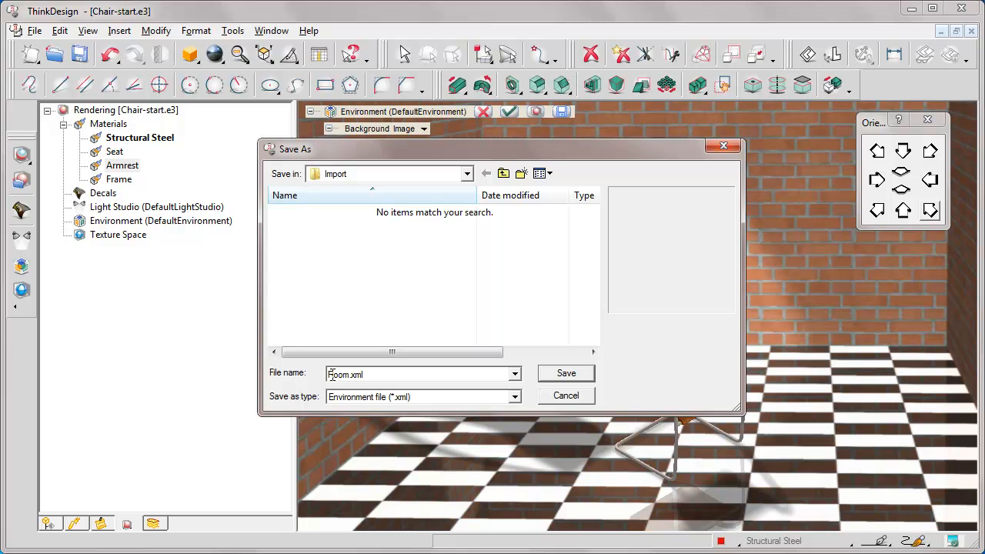
click(567, 374)
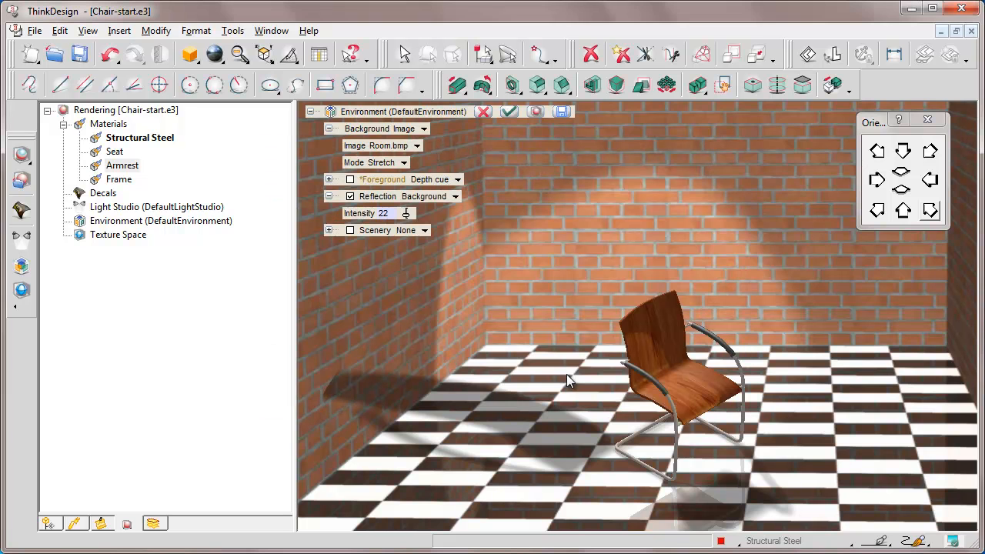
click(508, 111)
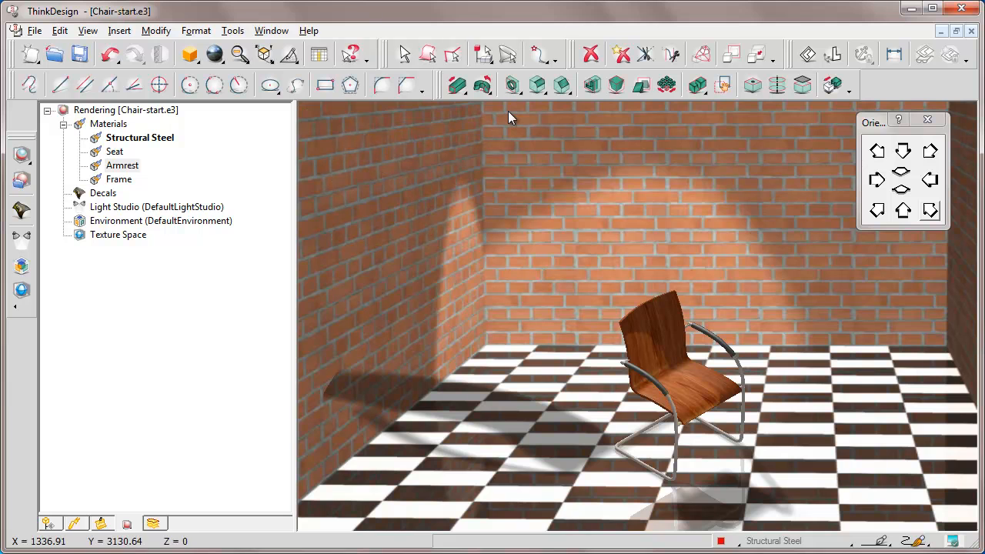
Open the rendering library at the user-defined Import environments and reset the document's environment to default.
click(21, 180)
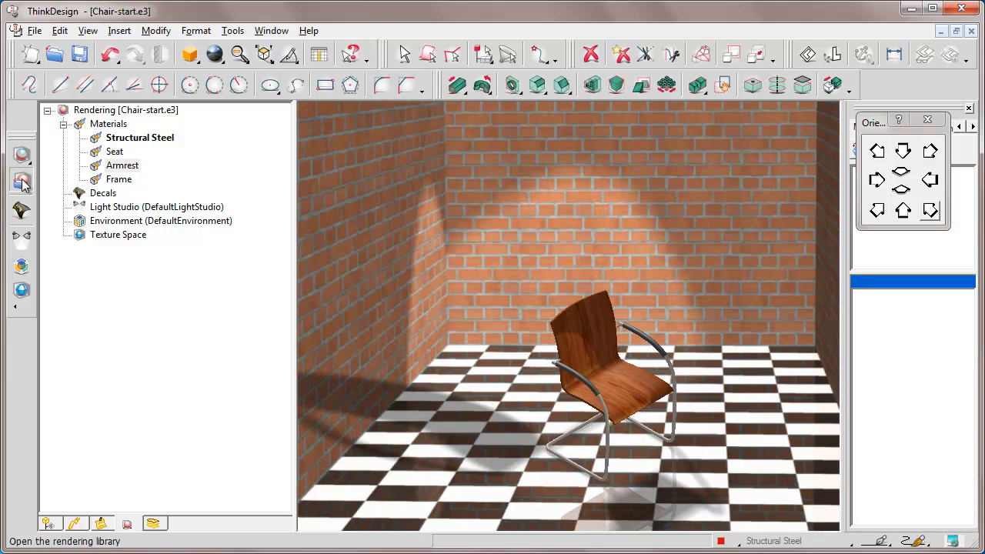
drag(876, 122, 345, 137)
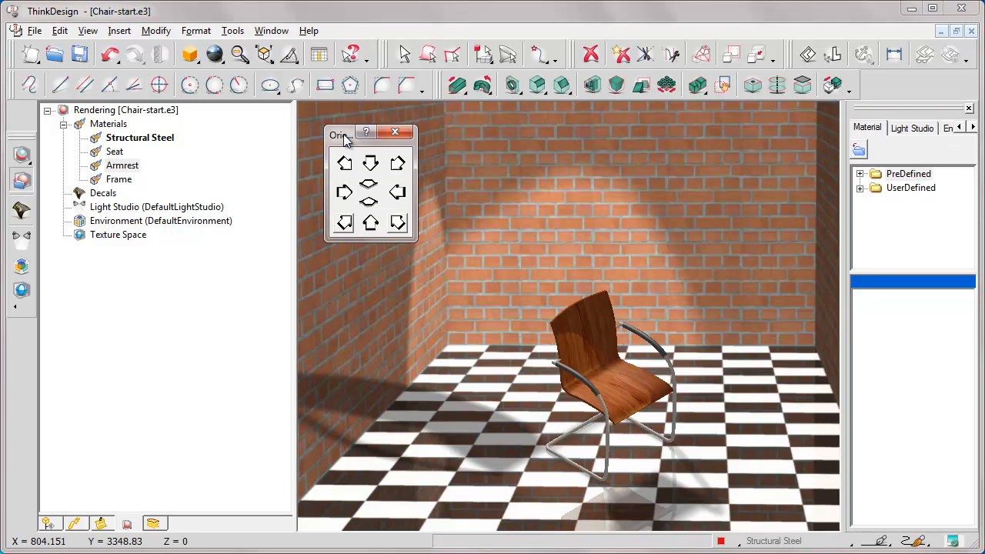
drag(845, 104, 760, 104)
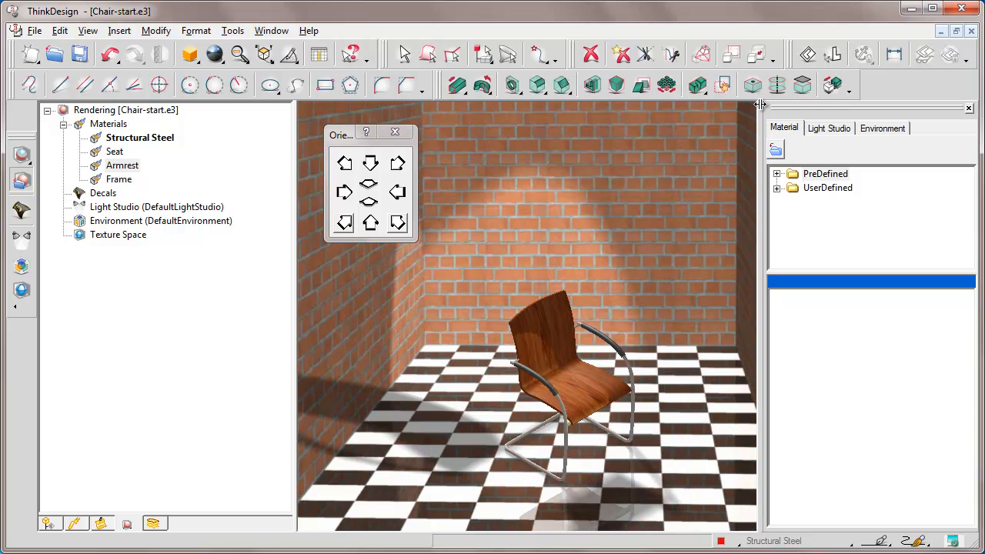
click(882, 129)
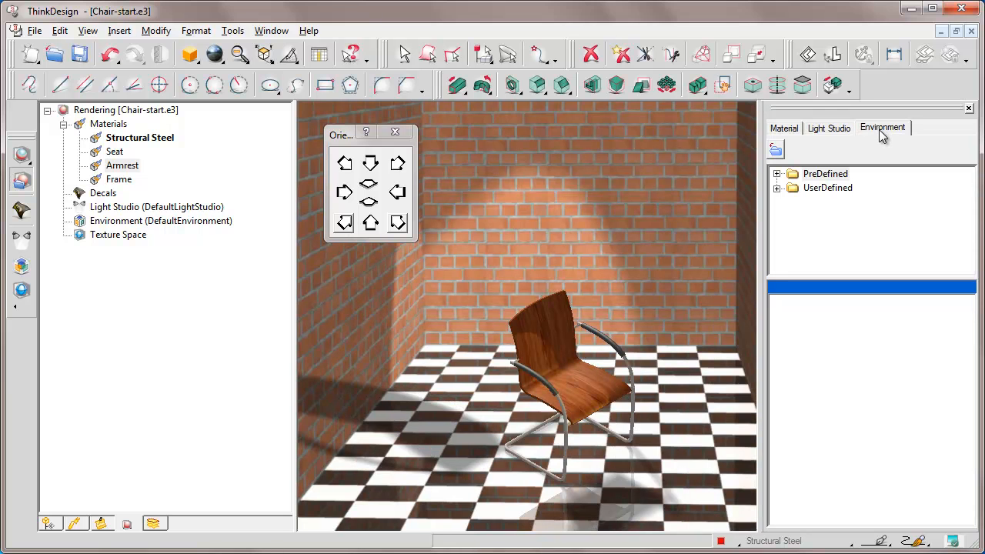
click(777, 187)
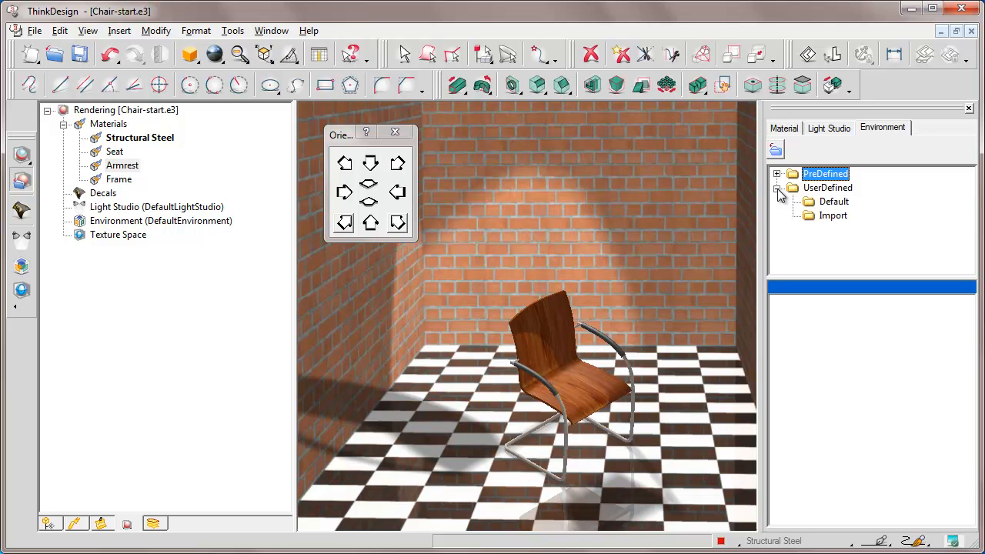
click(832, 218)
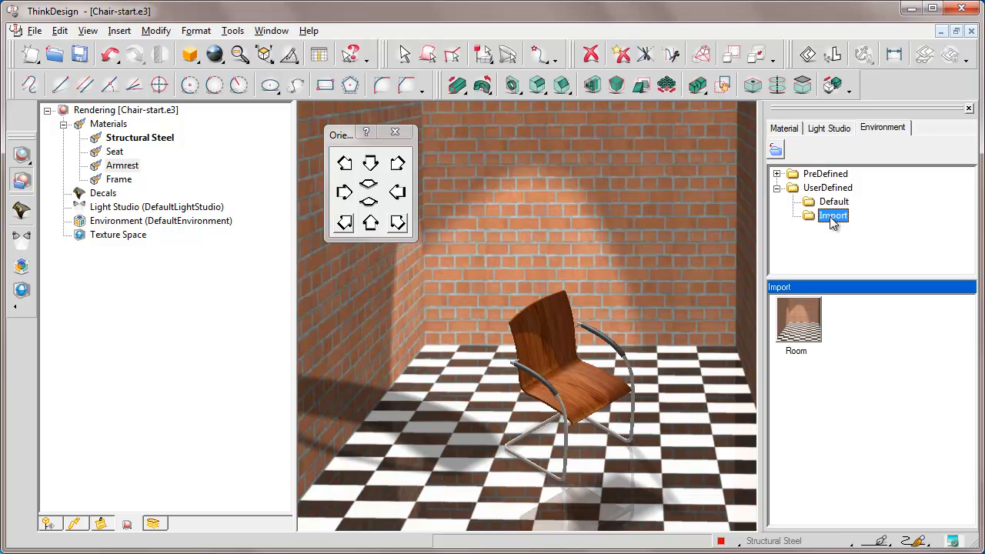
right_click(155, 221)
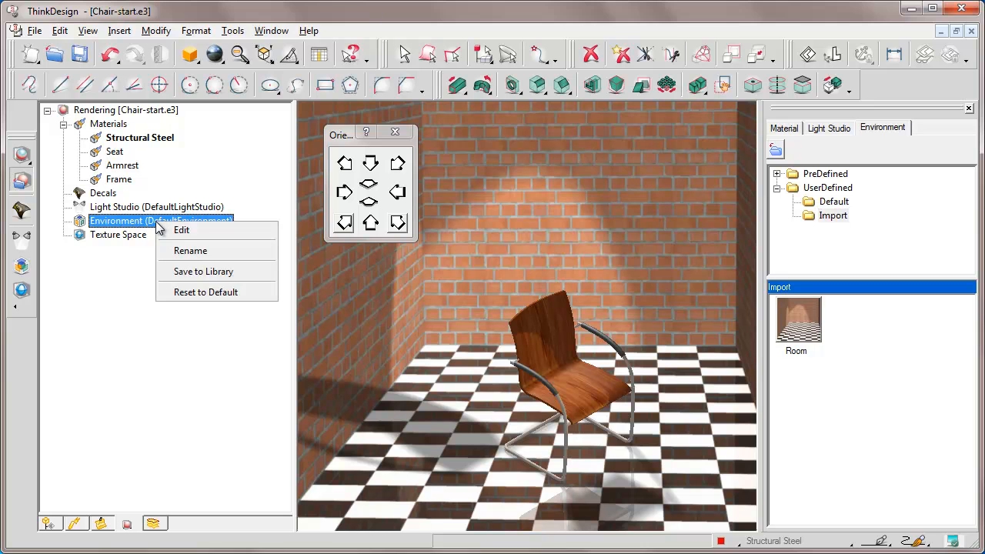
click(202, 293)
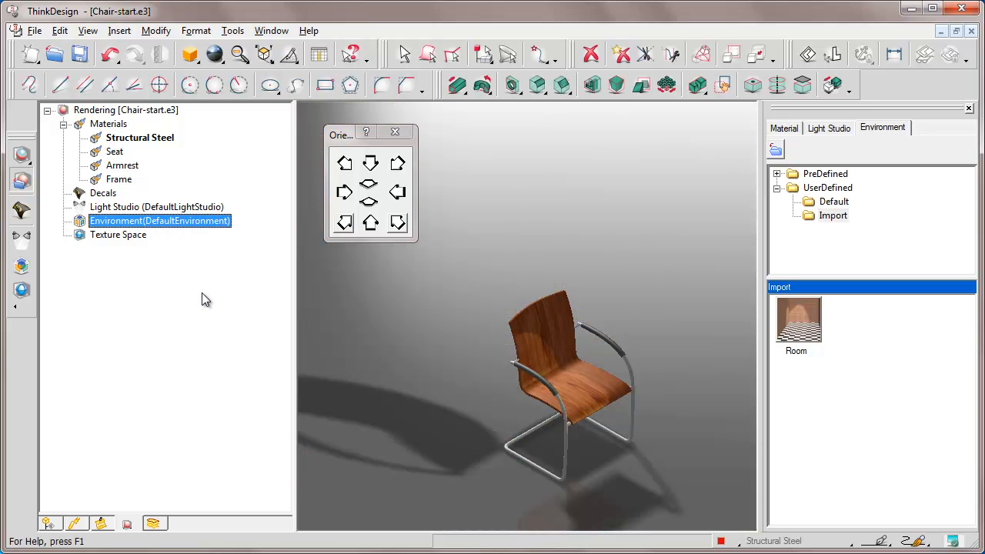
Turn off the ground shadow in the document properties and apply the change.
right_click(416, 307)
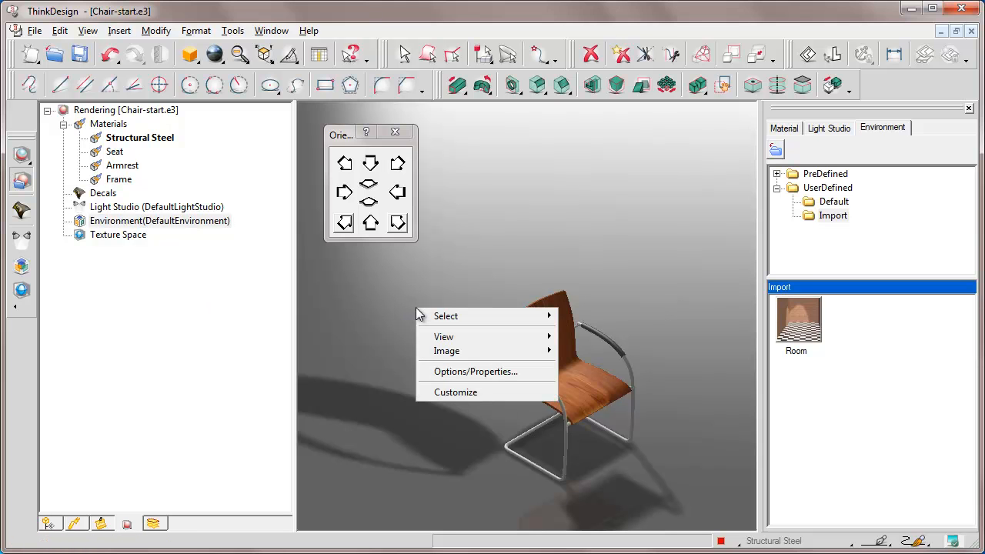
click(473, 371)
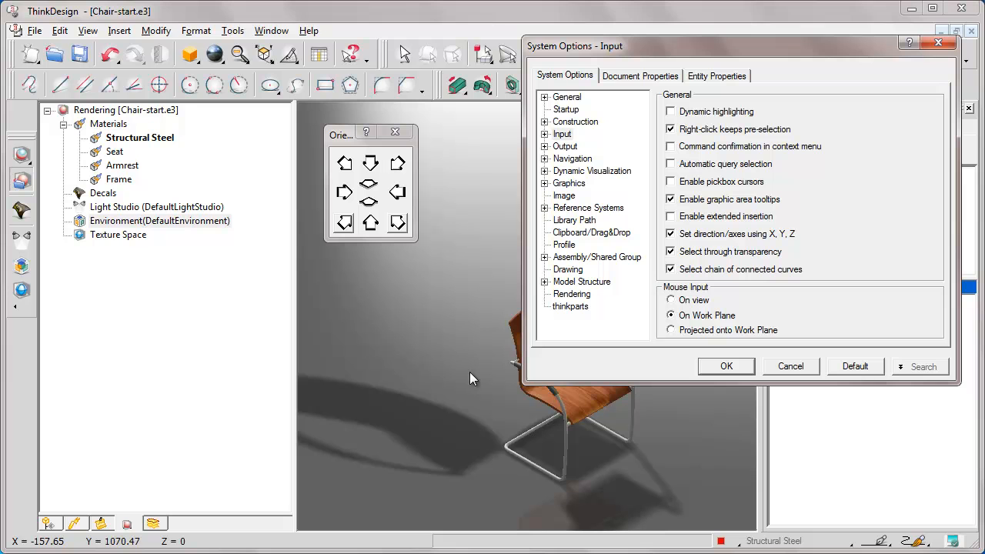
drag(544, 51, 127, 114)
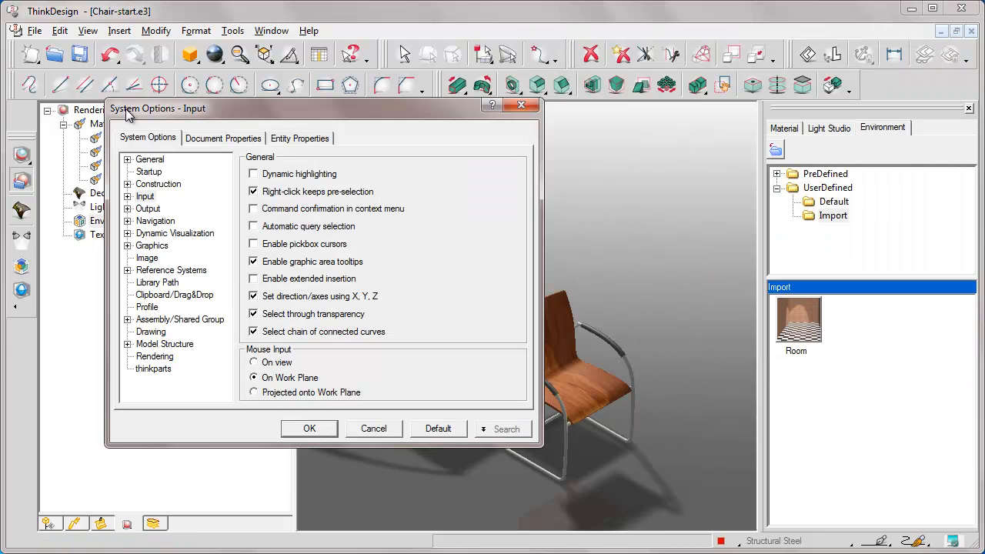
click(223, 143)
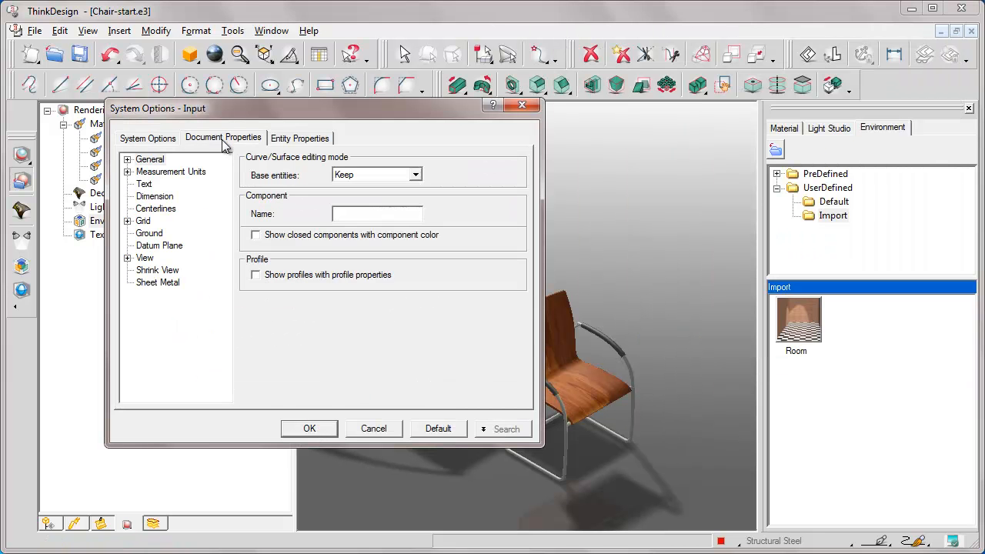
click(150, 235)
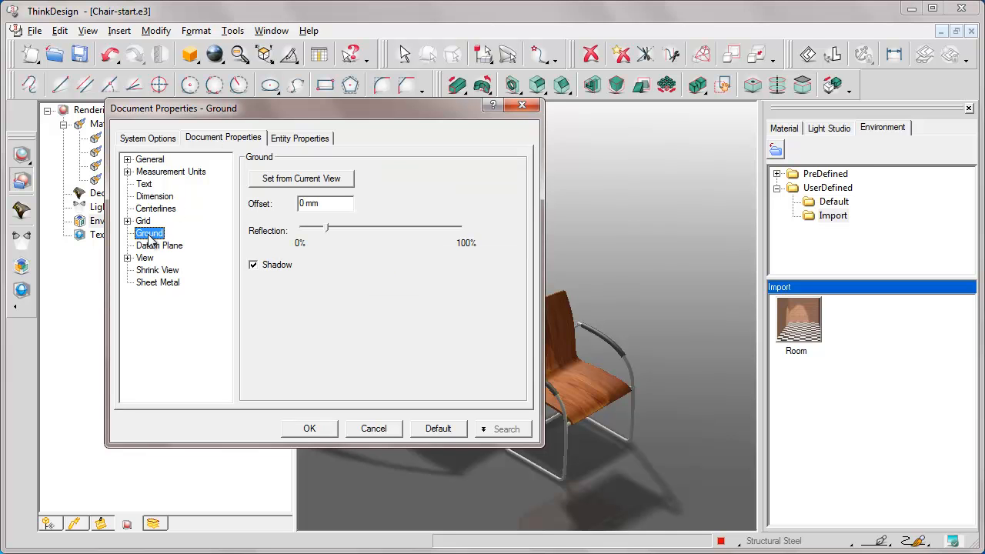
click(255, 266)
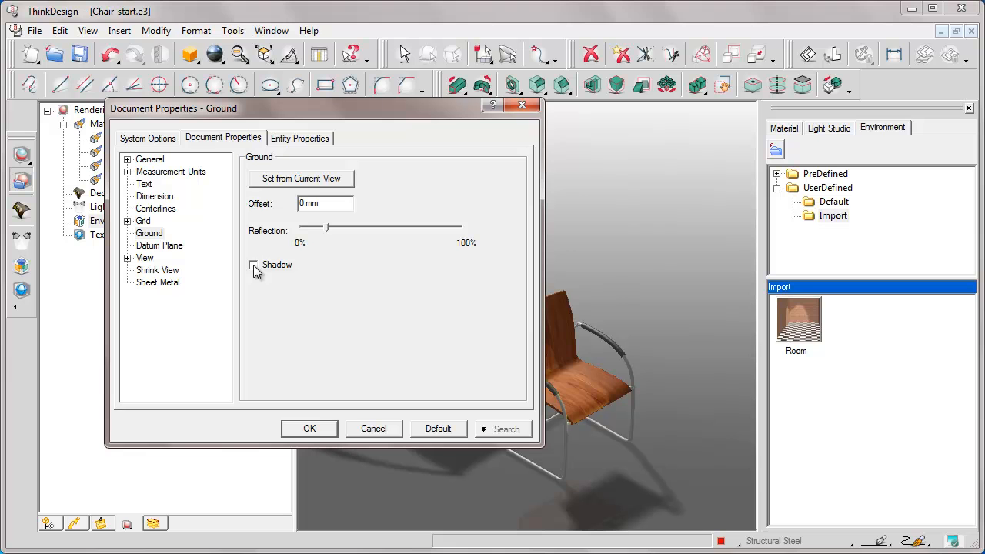
click(310, 429)
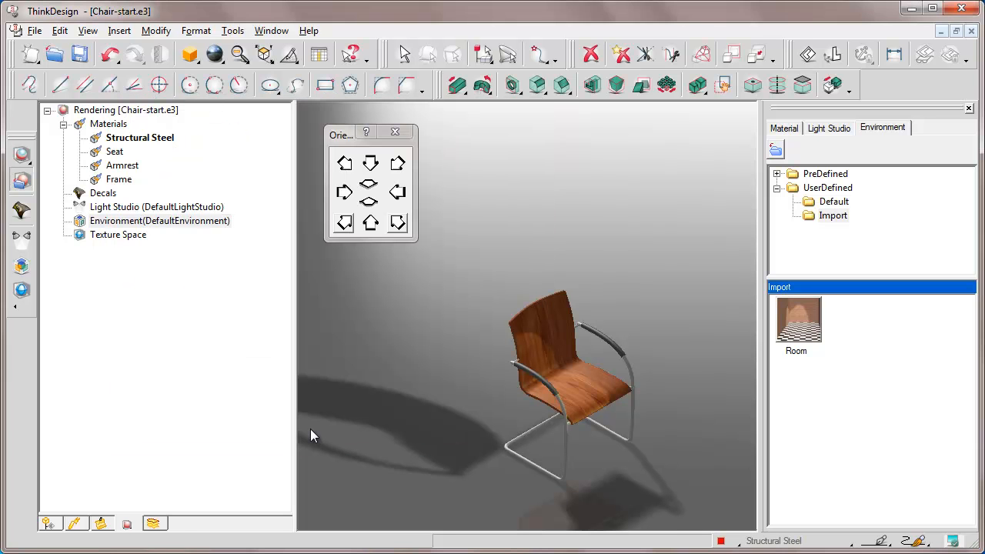
Set the Room environment from the library's Import folder as current, close the library, and clear the orientation palette away from the model tree.
right_click(800, 330)
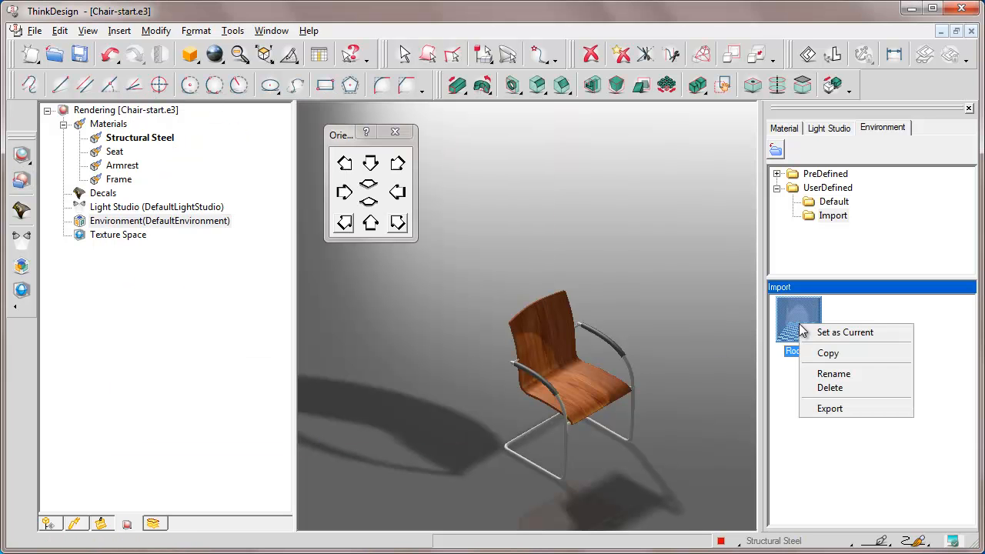
click(838, 333)
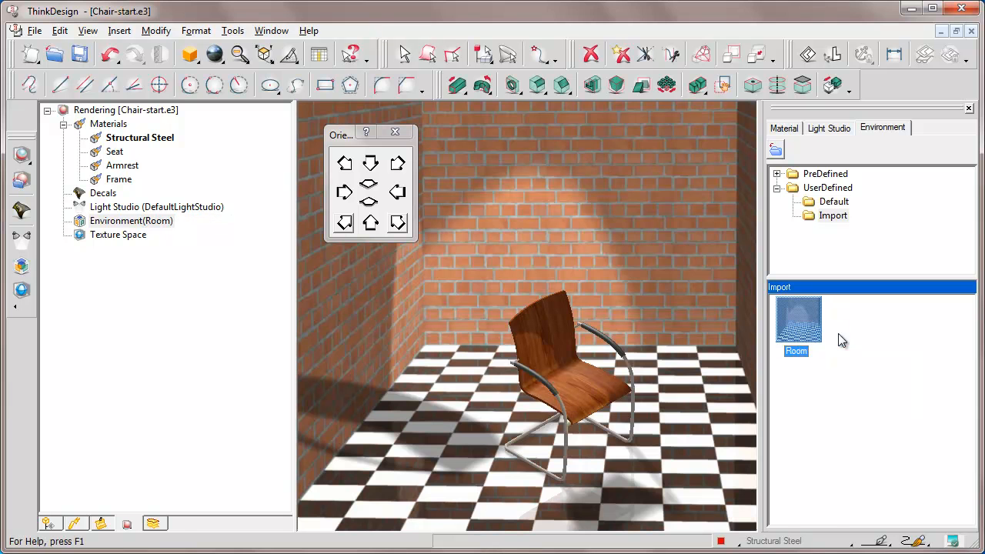
click(969, 109)
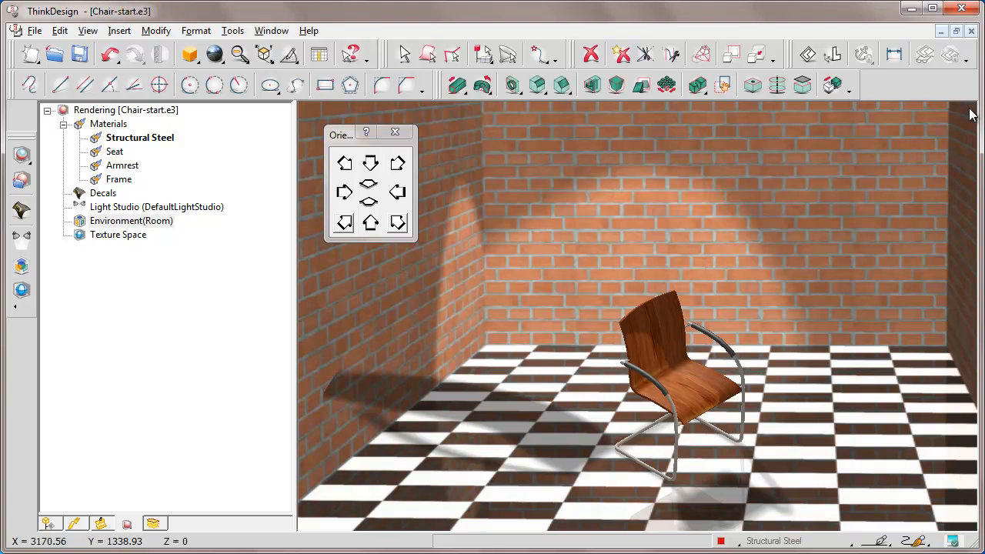
drag(341, 135, 860, 125)
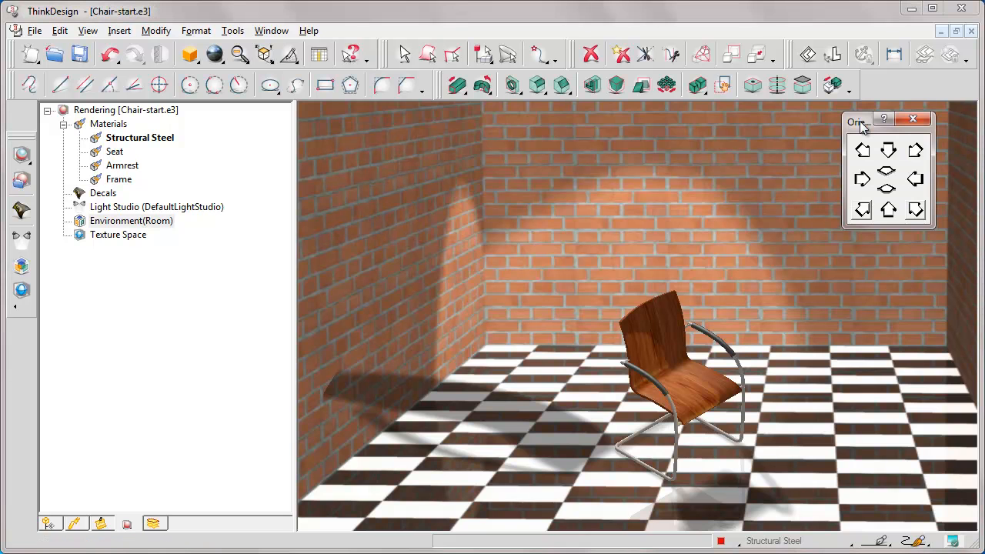
Edit the Room environment, change its reflection type to Sphere, and open the reflection preview.
right_click(127, 224)
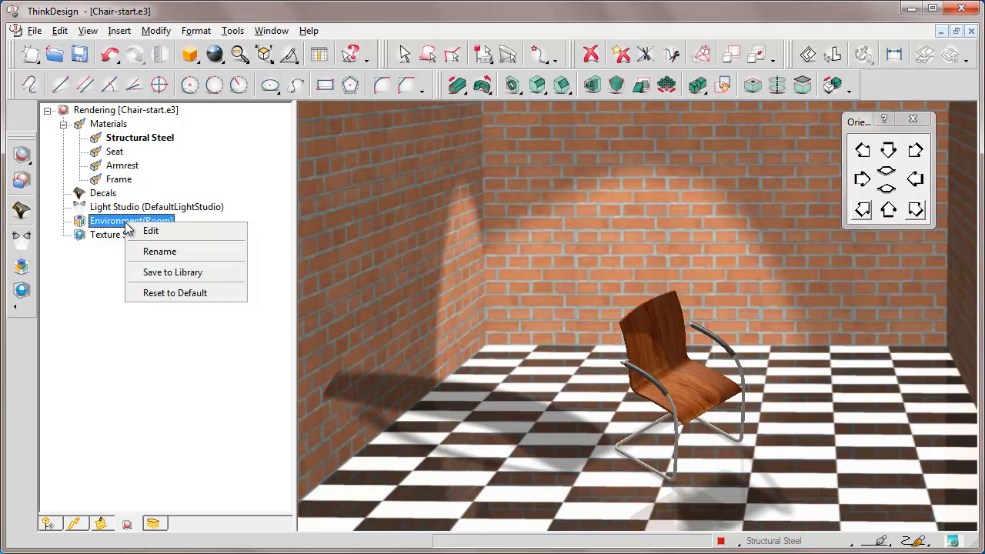
click(150, 231)
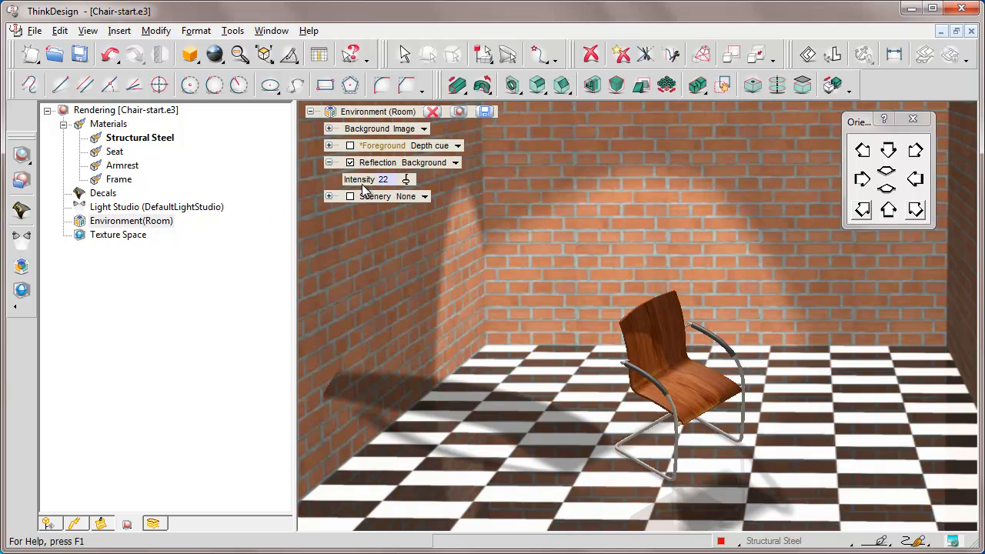
click(456, 163)
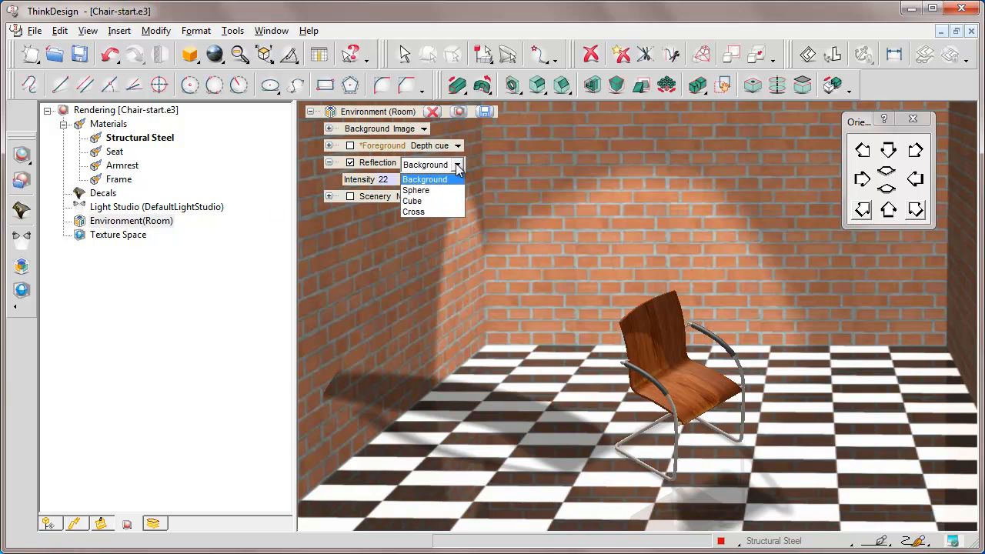
click(416, 190)
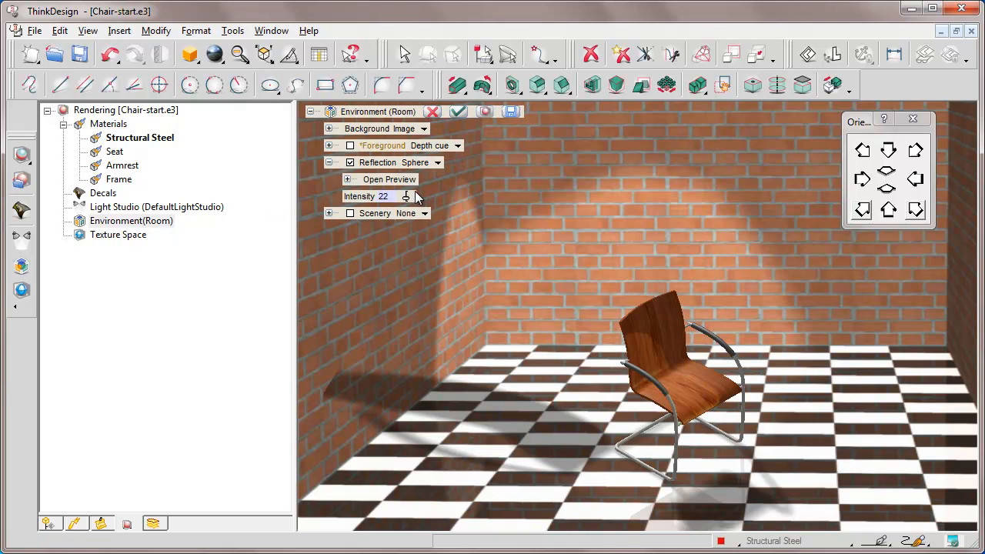
click(347, 179)
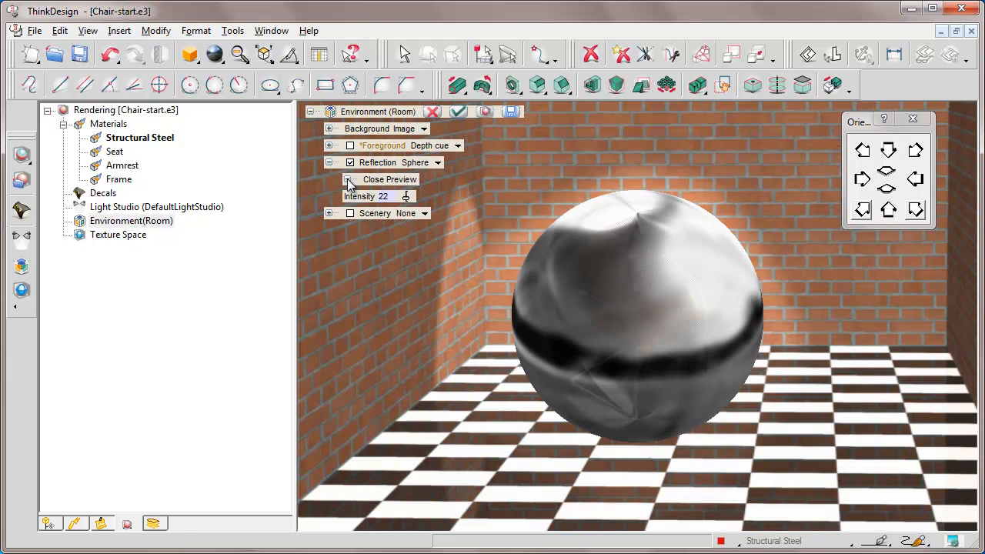
Load Steel_reflection.jpg from the e-learning folder as the sphere's reflection image and close the preview.
double_click(641, 243)
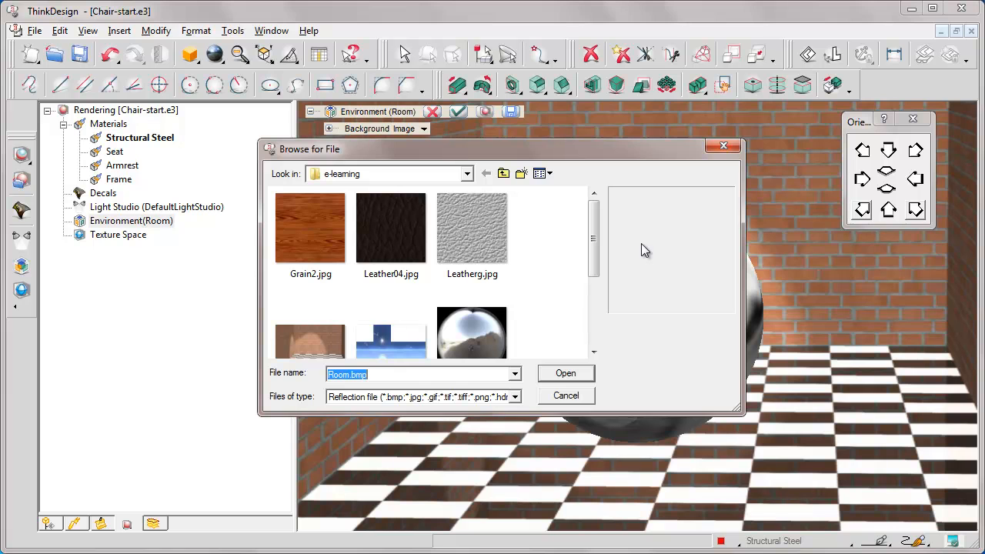
drag(596, 272, 595, 308)
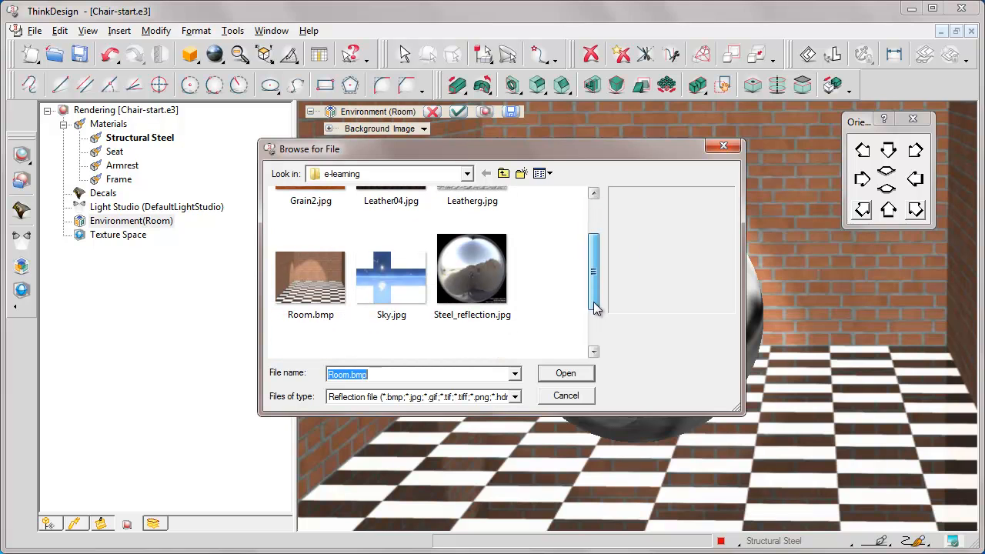
click(473, 266)
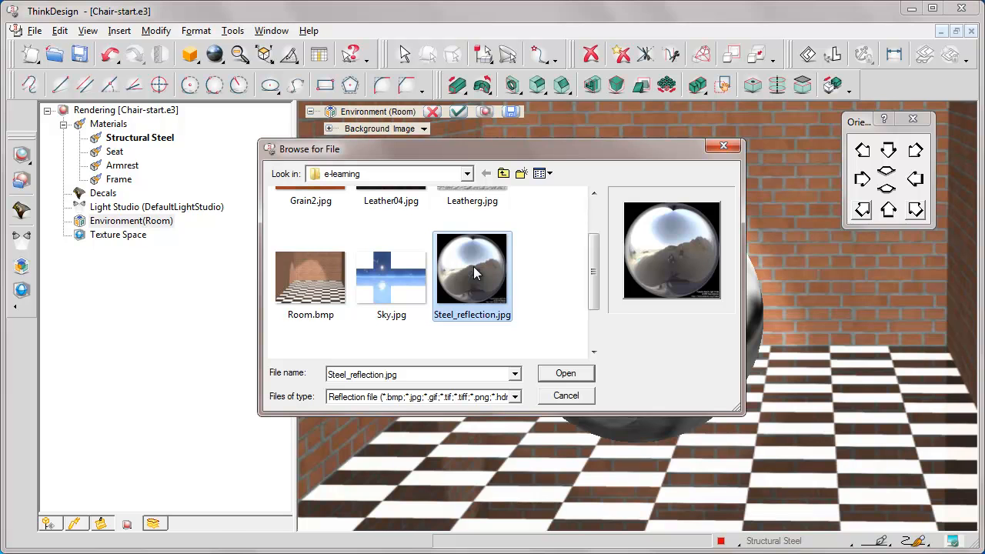
click(566, 374)
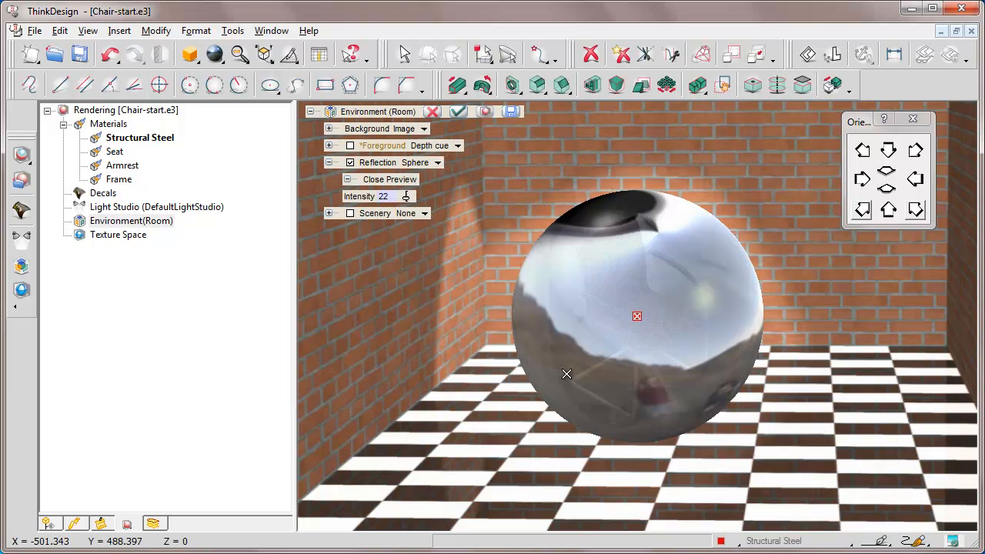
click(348, 179)
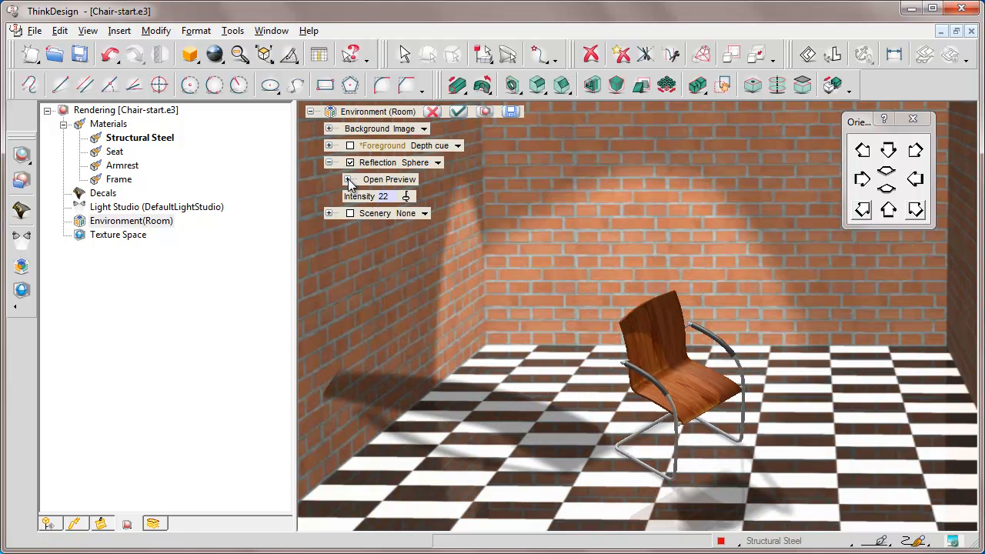
Compare the chair with the sphere reflection off and on, and set the reflection intensity to 30.
click(350, 163)
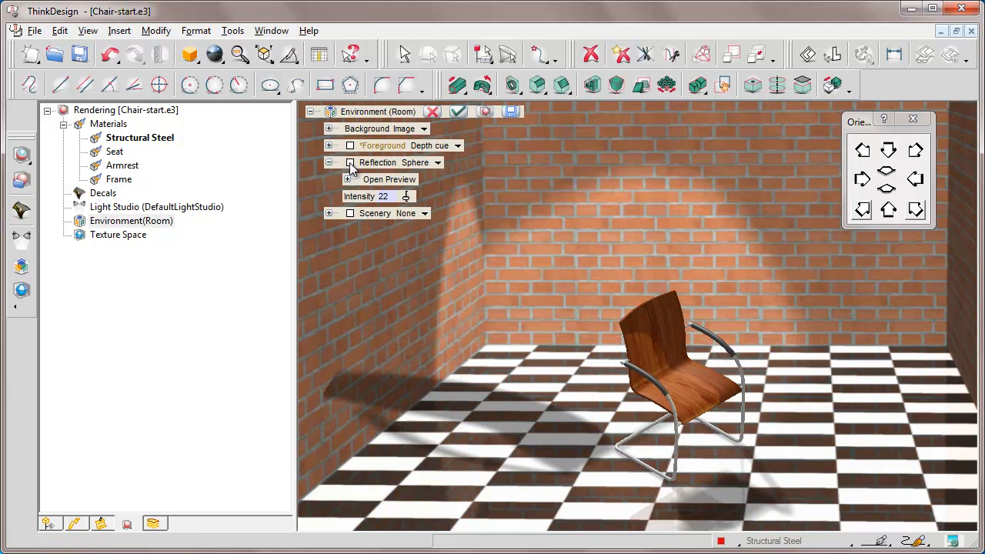
click(350, 162)
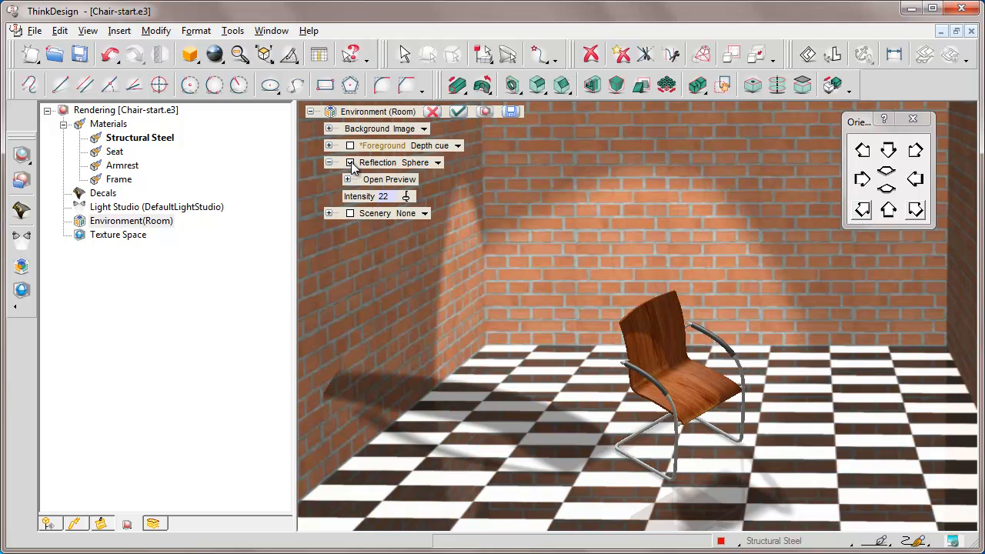
click(385, 196)
key(Return)
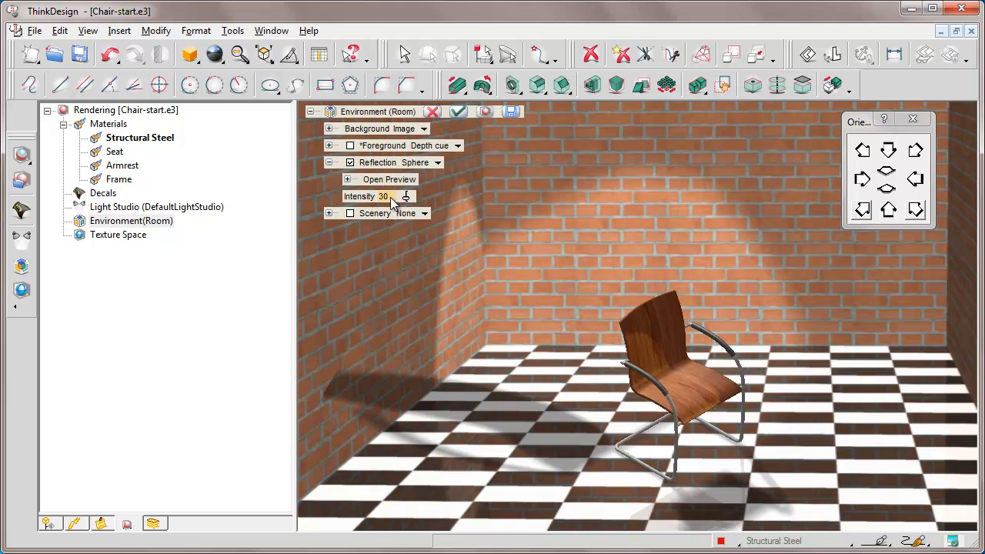
Fit the chair in the view and examine its sphere reflections from several angles.
key(Home)
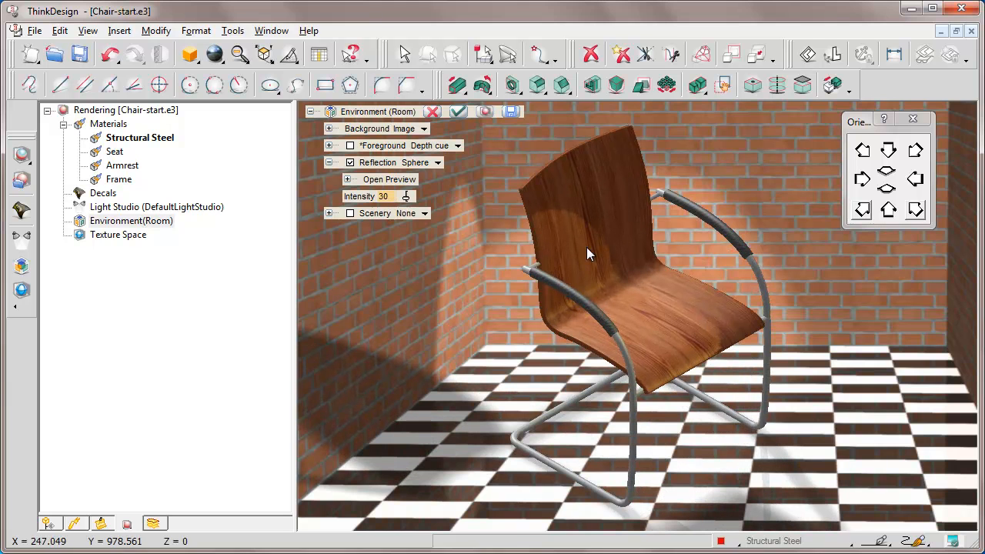
key(Left)
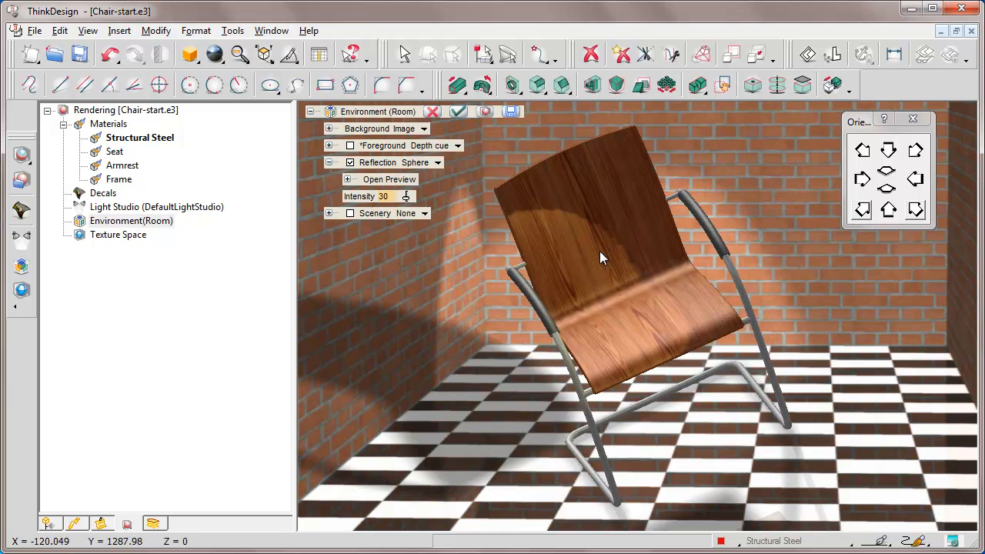
key(Up)
key(Right)
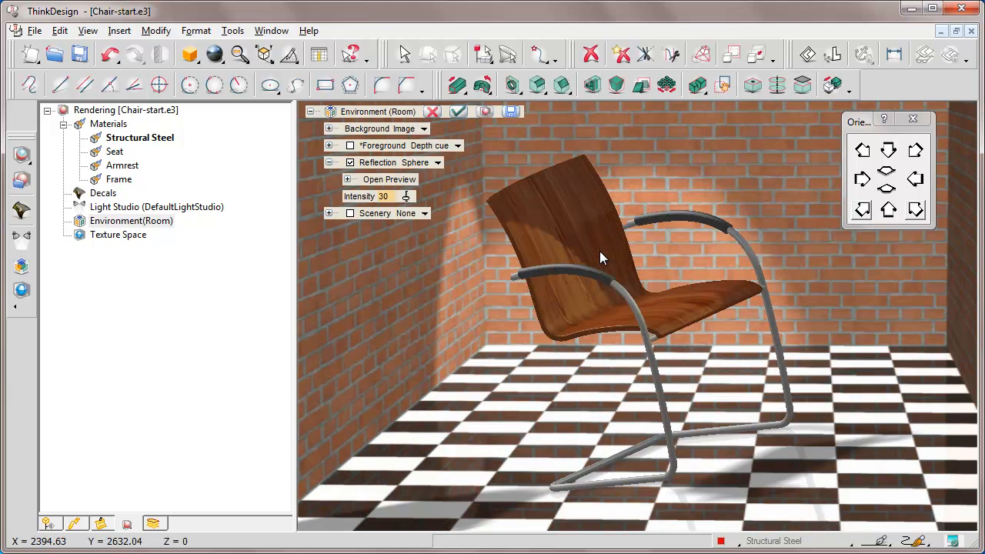
Change the Room environment's background type to Cube and open the background preview.
key(Down)
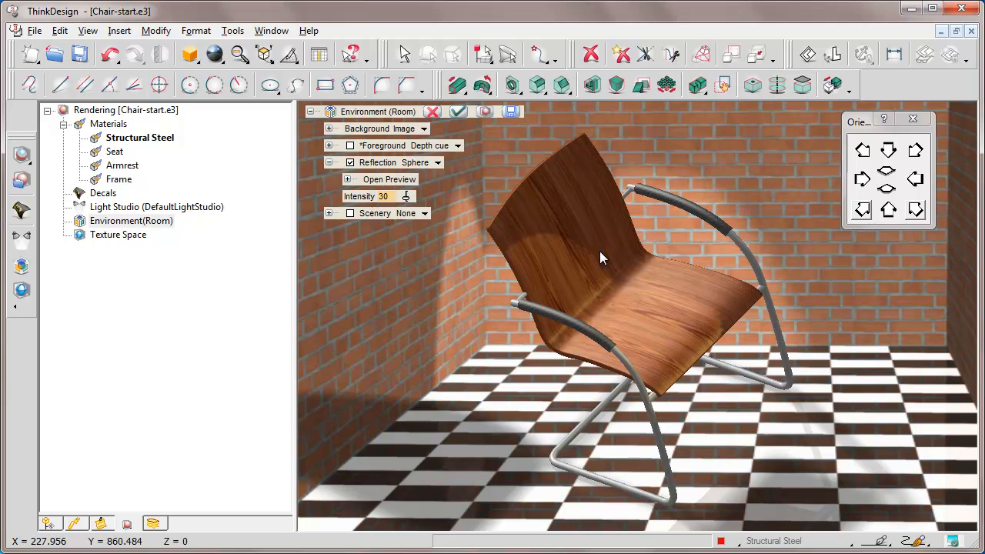
click(862, 212)
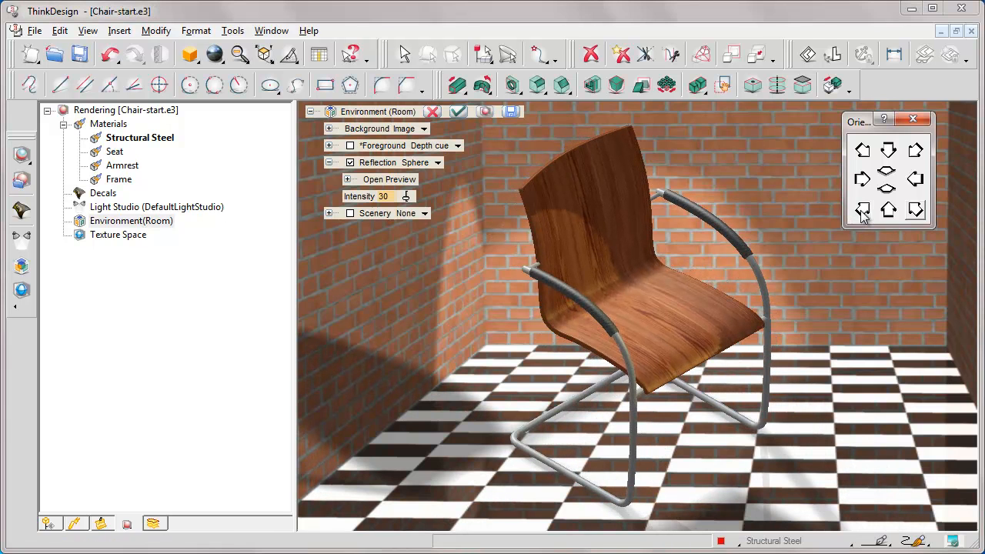
click(404, 129)
click(431, 131)
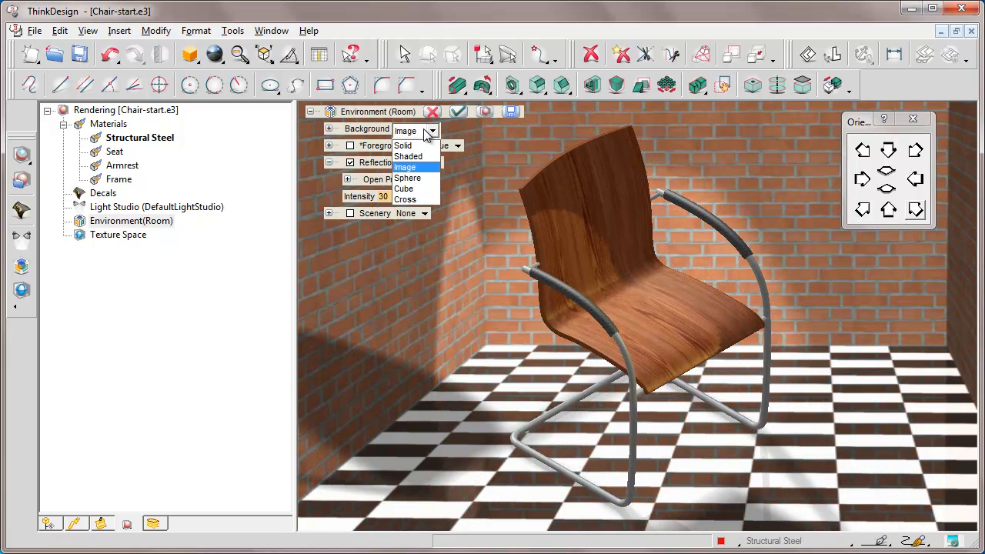
click(405, 189)
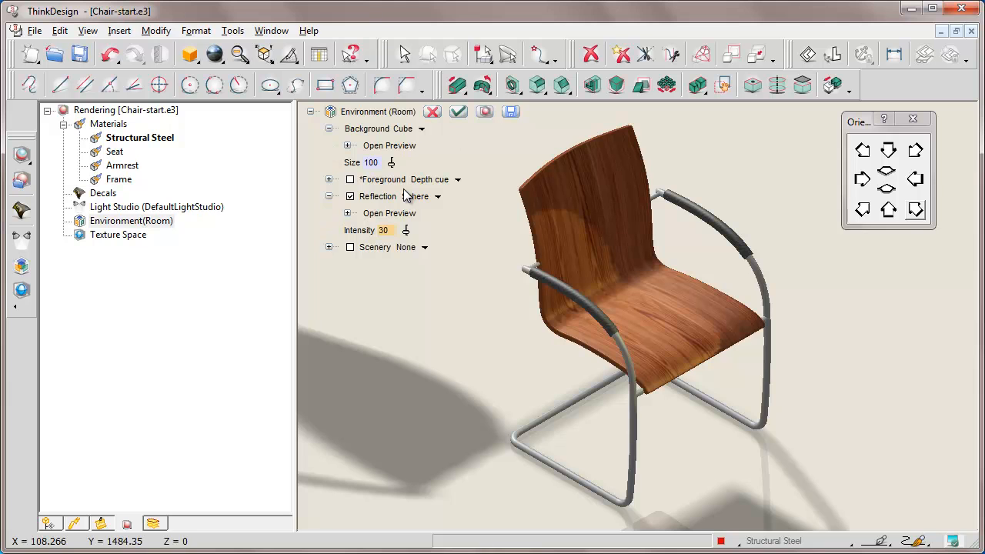
click(347, 146)
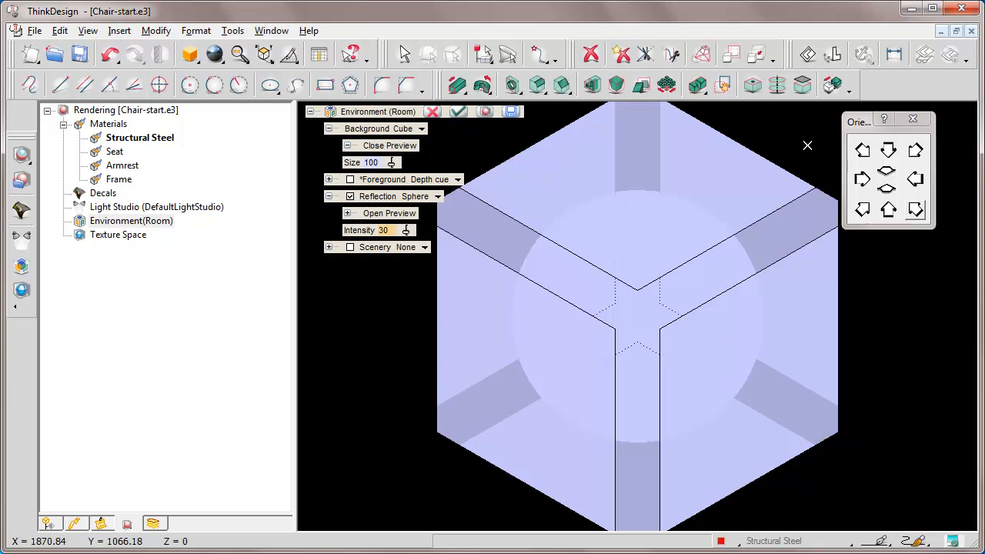
Examine the background cube preview from several angles and return it to the isometric view.
key(Left)
key(Up)
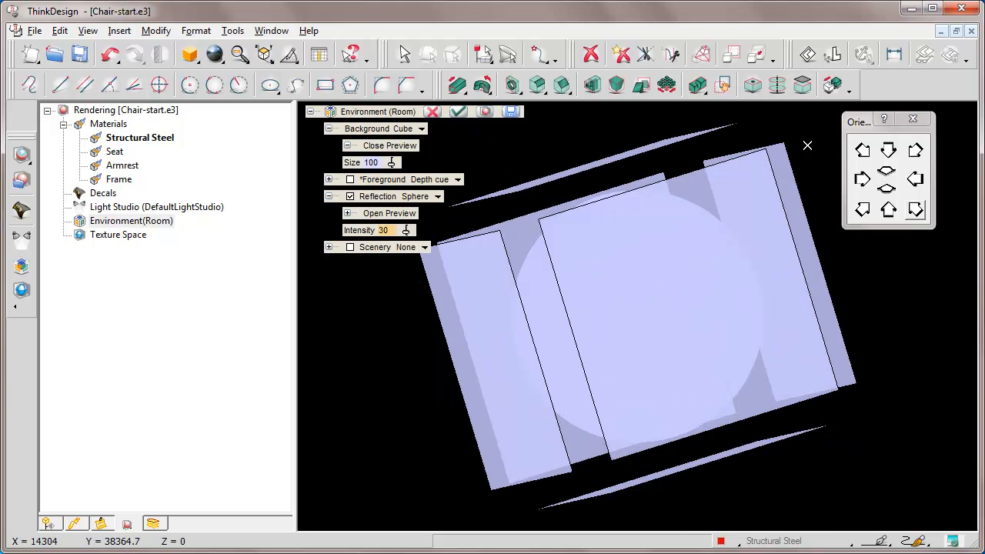
key(Right)
key(Down)
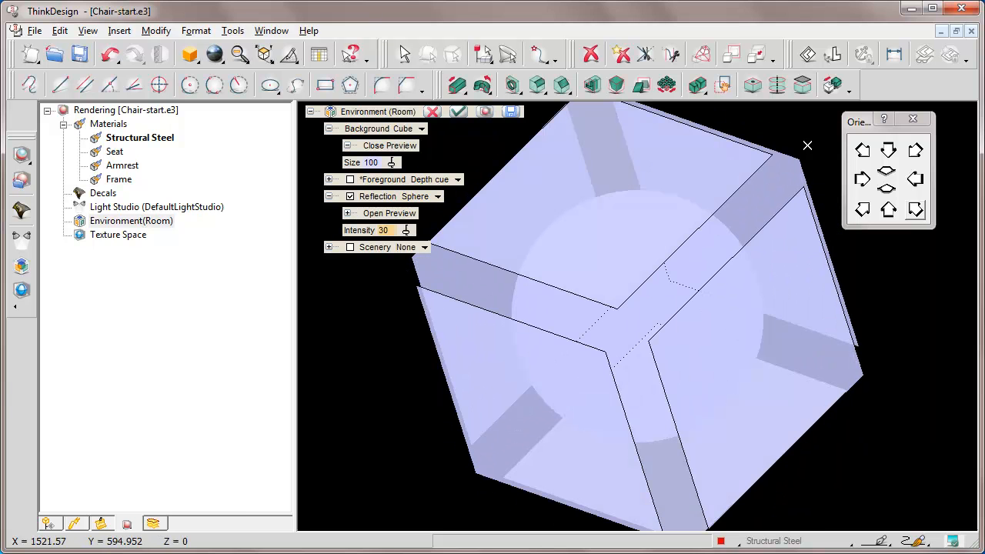
click(864, 211)
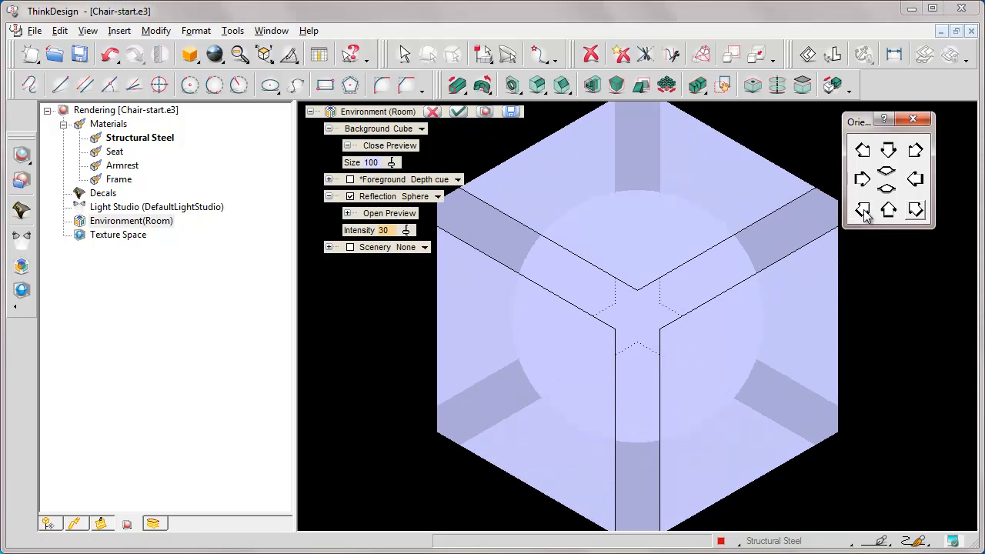
Switch the background type to Sphere and open its preview, declining to reuse the spherical reflection image.
click(424, 132)
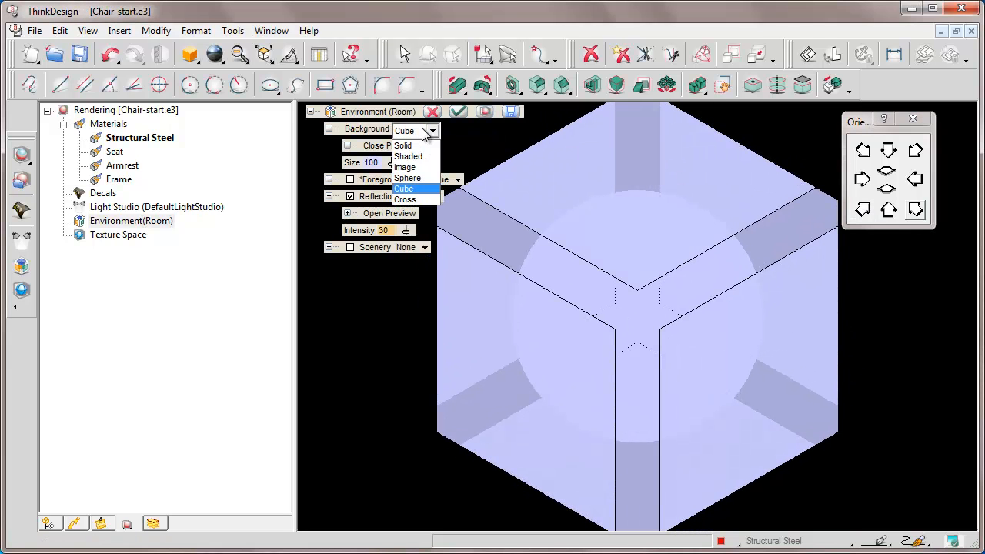
click(408, 178)
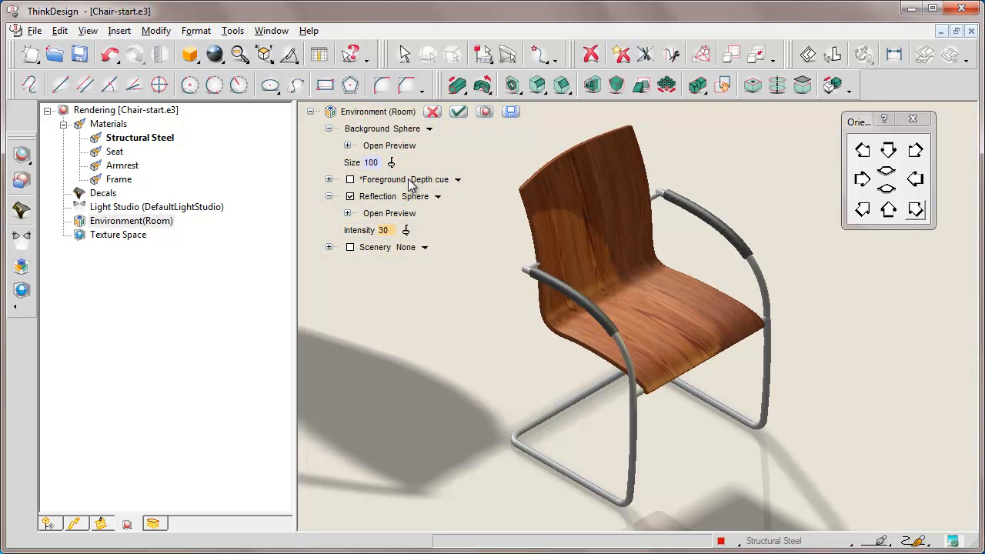
click(347, 147)
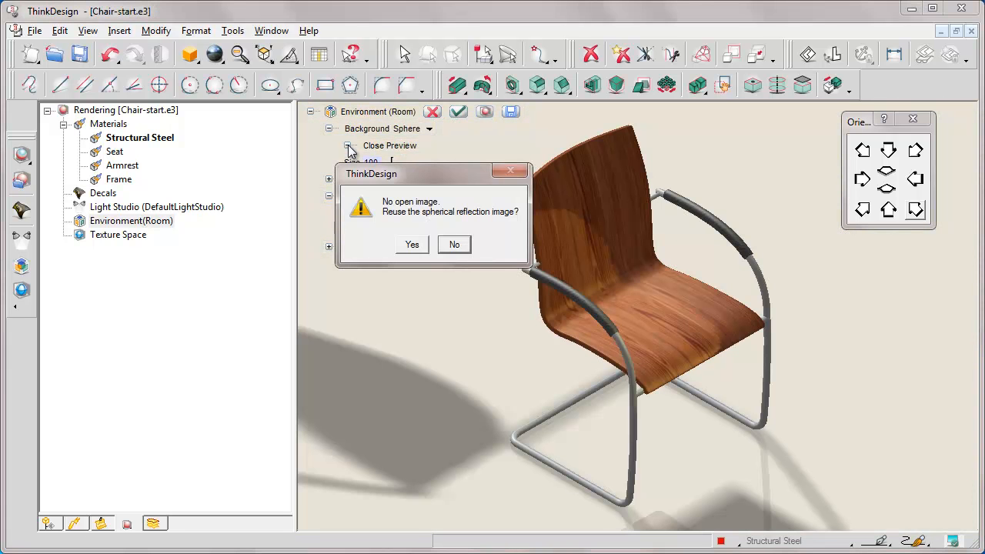
click(454, 245)
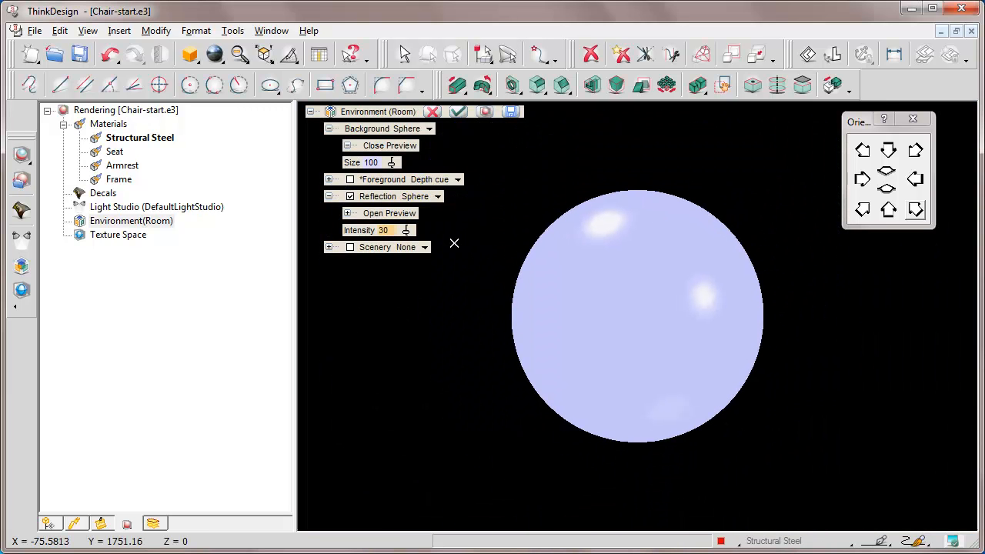
Load Studio.jpg from the e-learning folder as the sphere's background image and examine the preview from several angles.
click(645, 227)
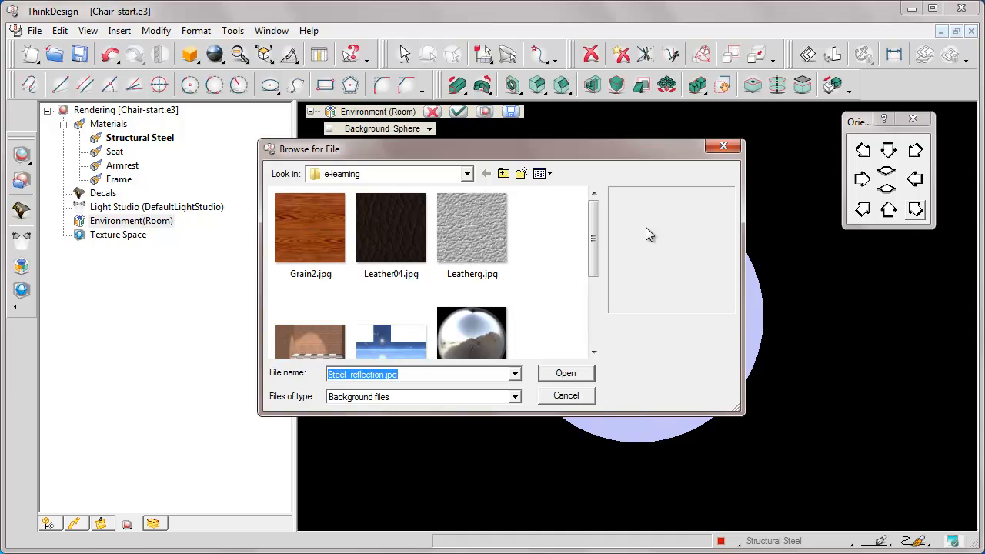
drag(593, 272, 593, 352)
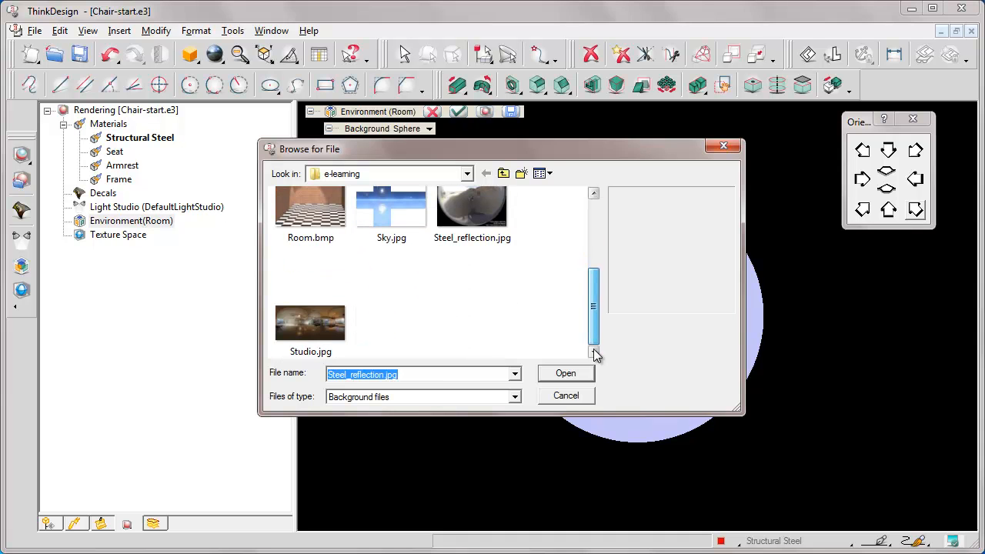
click(309, 327)
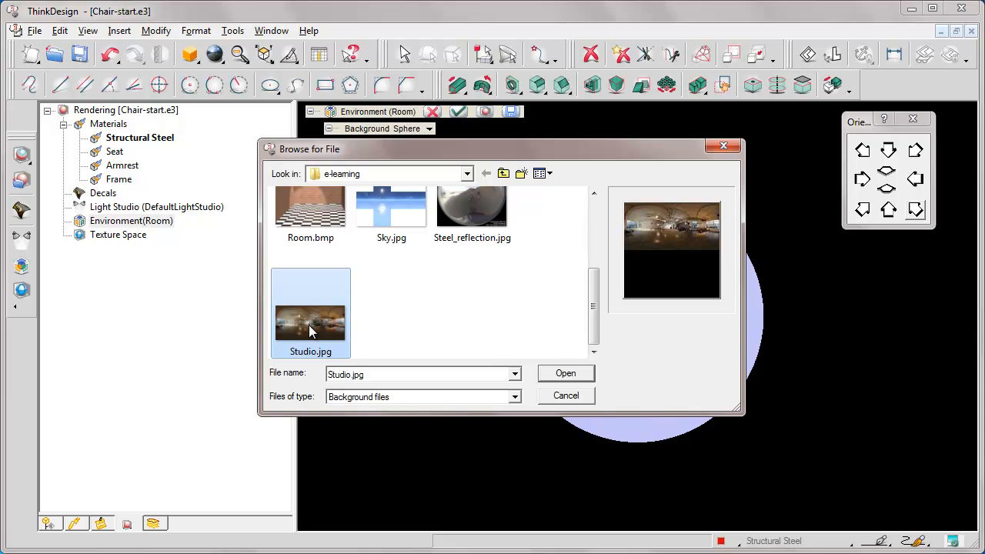
click(565, 373)
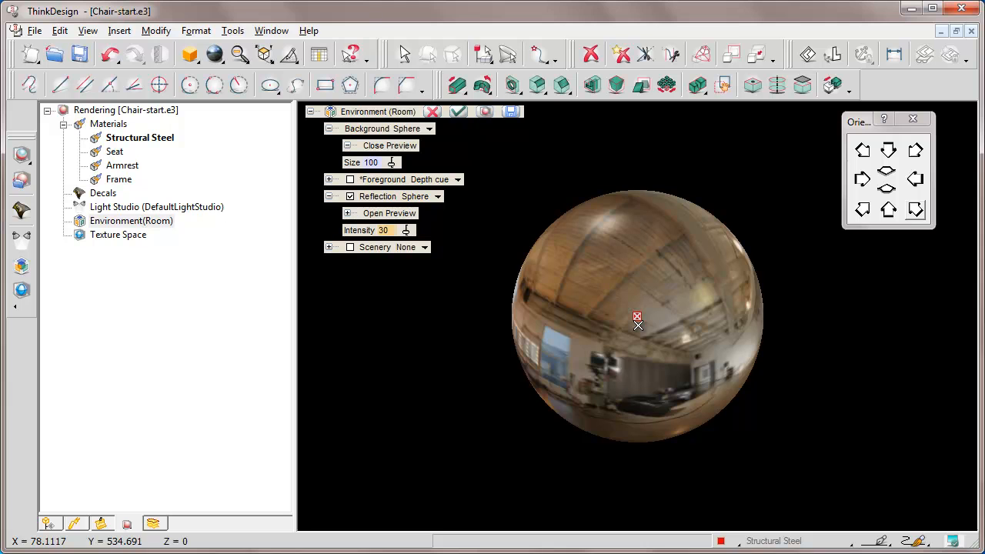
key(Left)
key(Up)
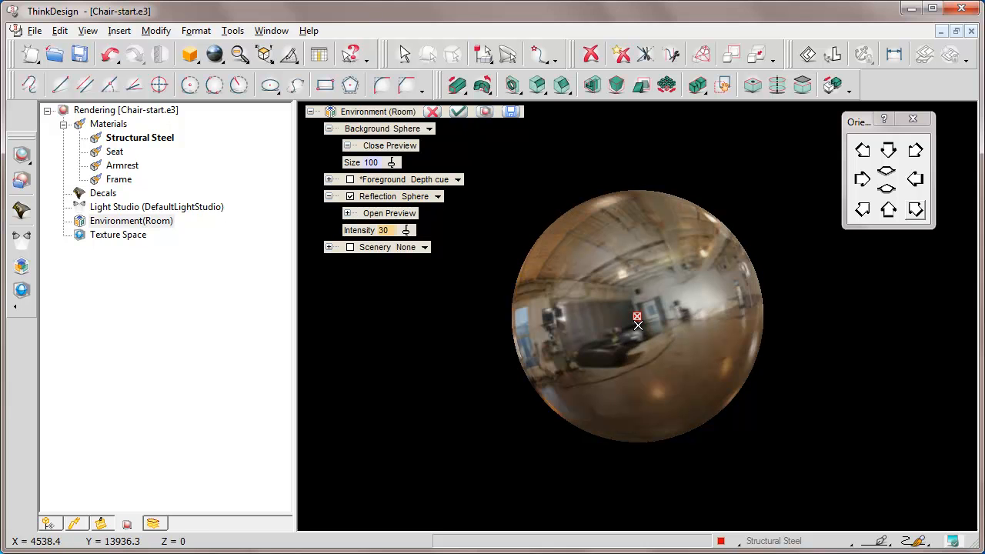
key(Right)
key(Down)
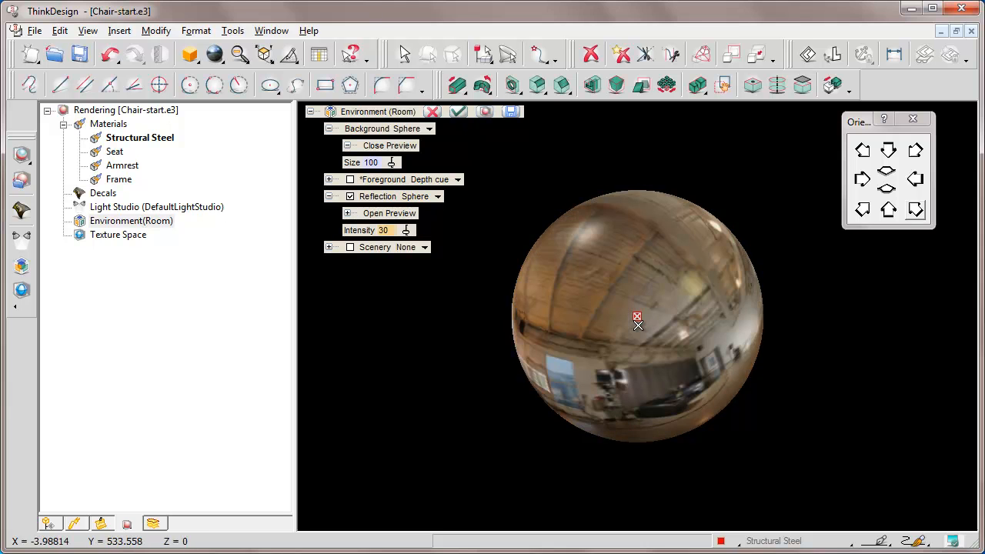
Change the background type to Cross and load Sky.jpg from the e-learning folder as its image.
click(431, 131)
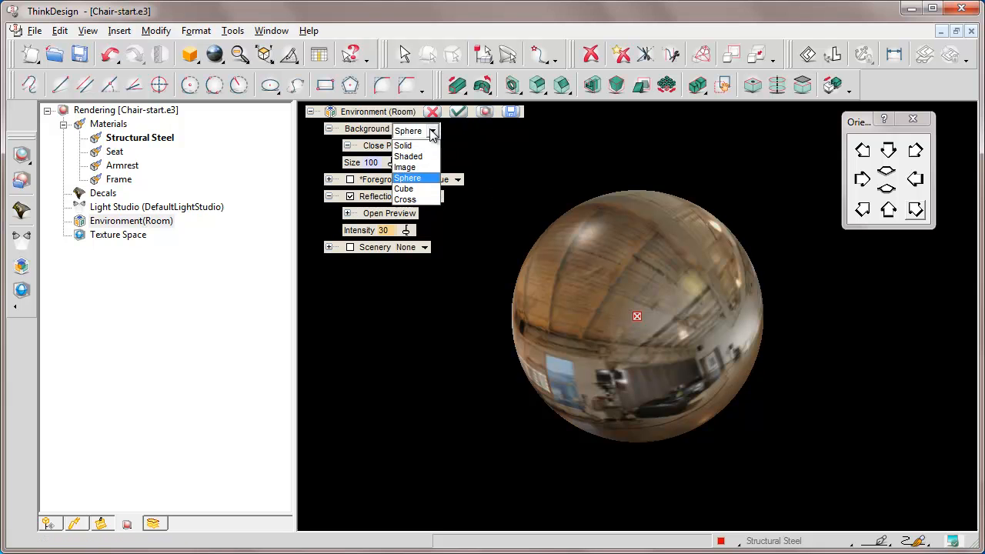
click(412, 199)
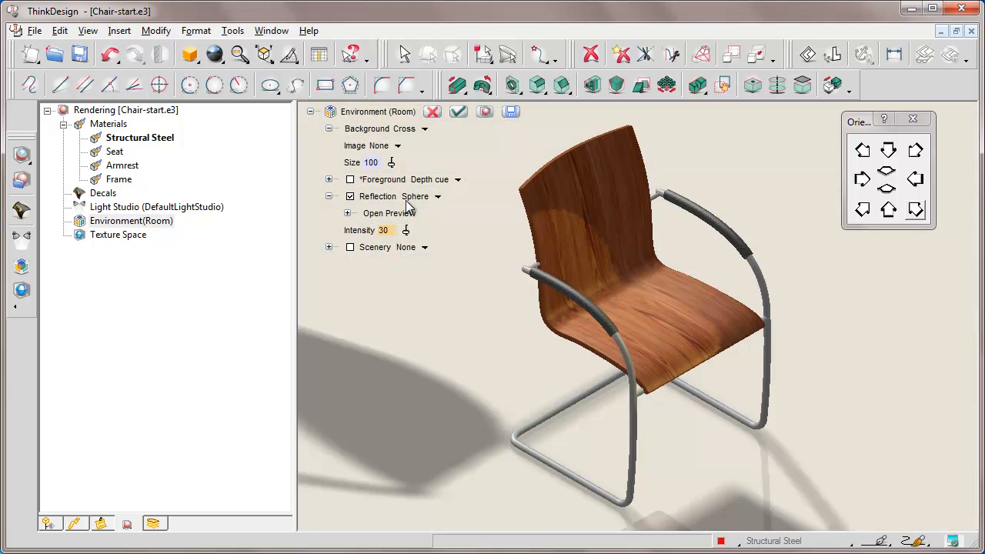
click(399, 146)
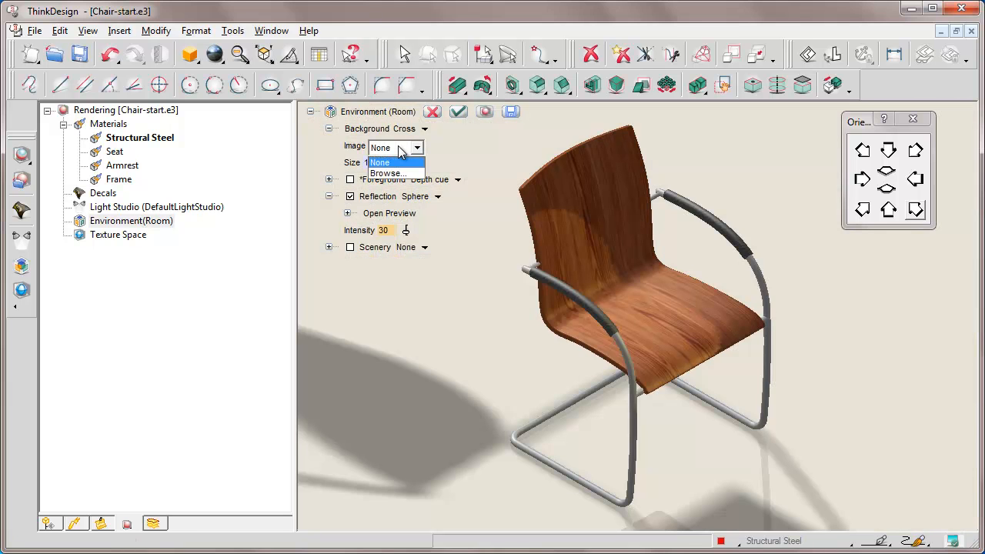
click(388, 173)
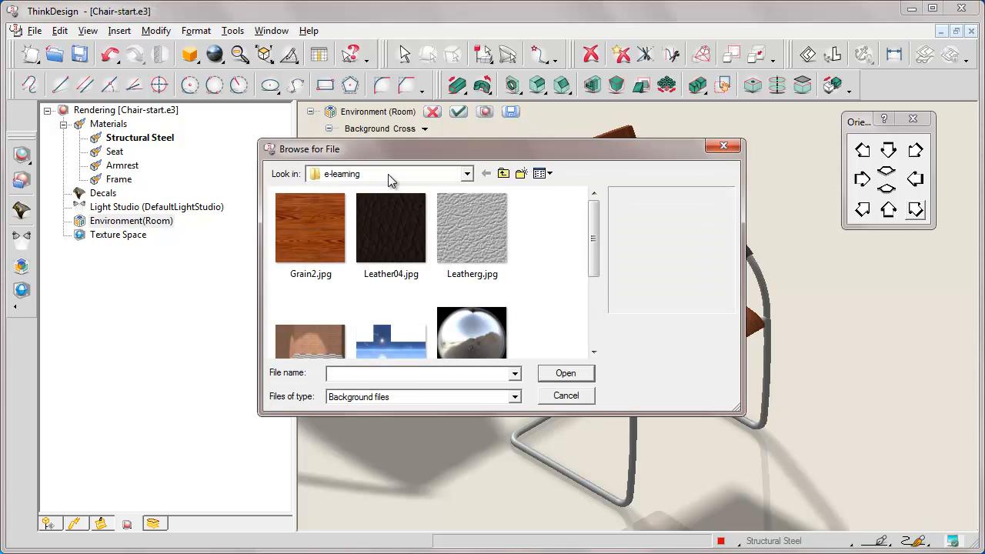
drag(593, 270, 597, 301)
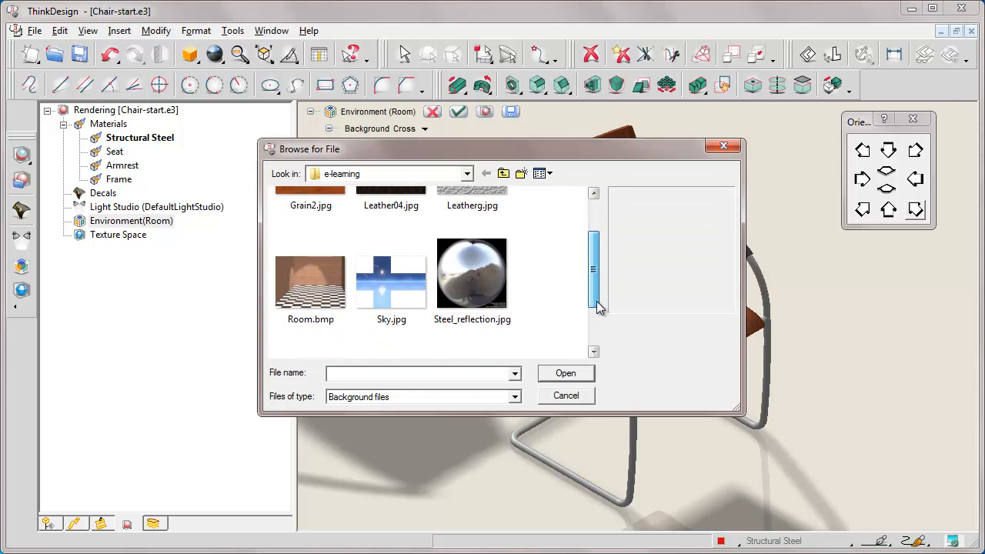
click(390, 292)
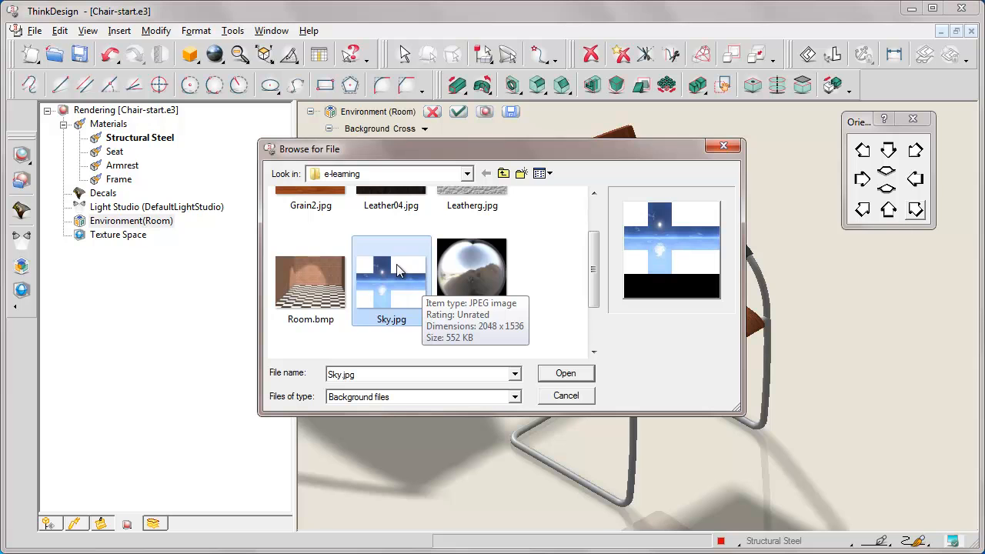
click(566, 373)
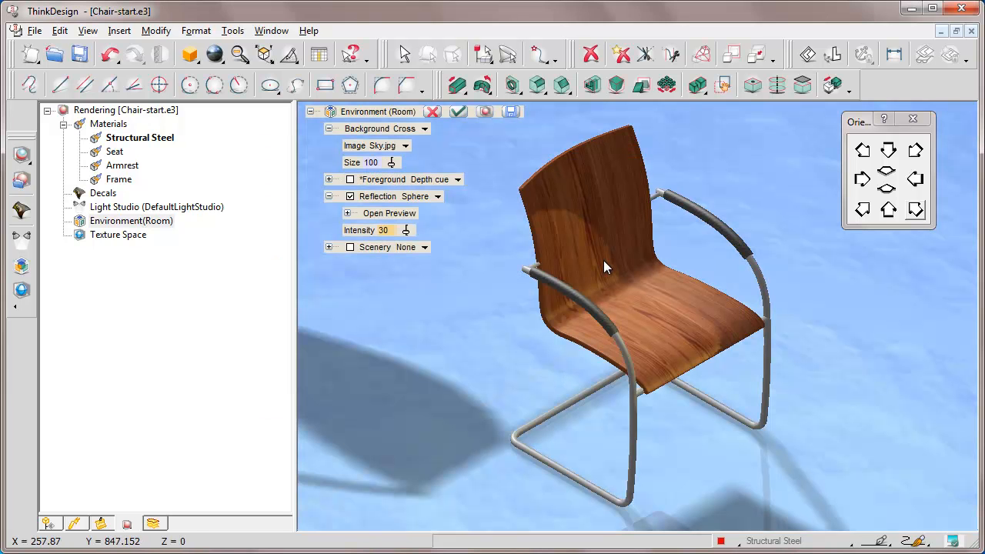
Examine the chair against the sky background from several angles and return to the isometric view.
key(Left)
key(Up)
key(Up)
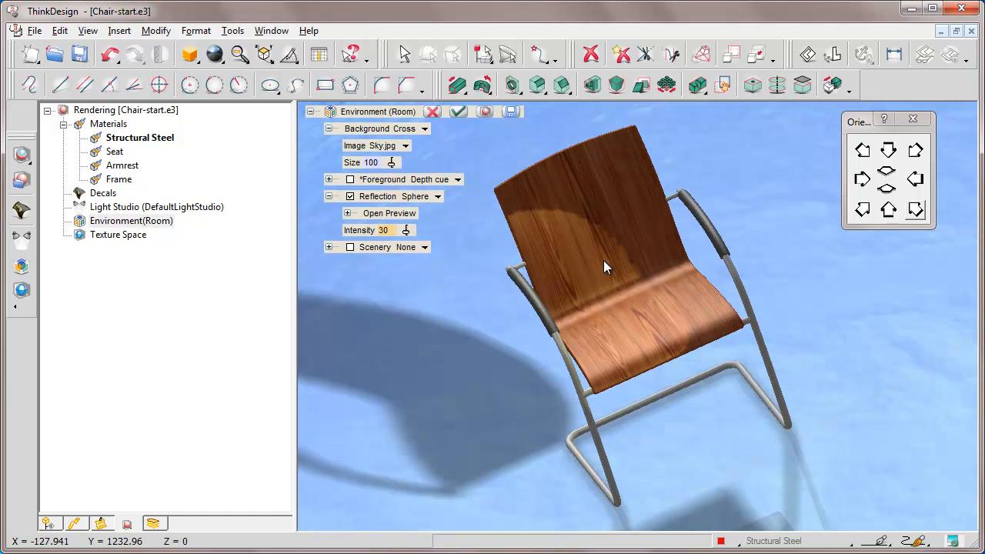
key(Up)
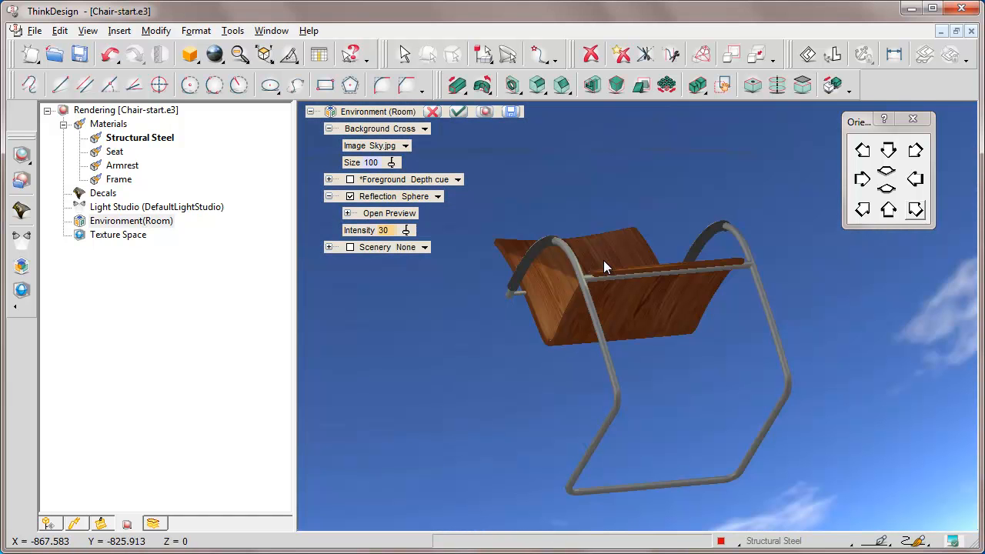
key(Down)
key(Down)
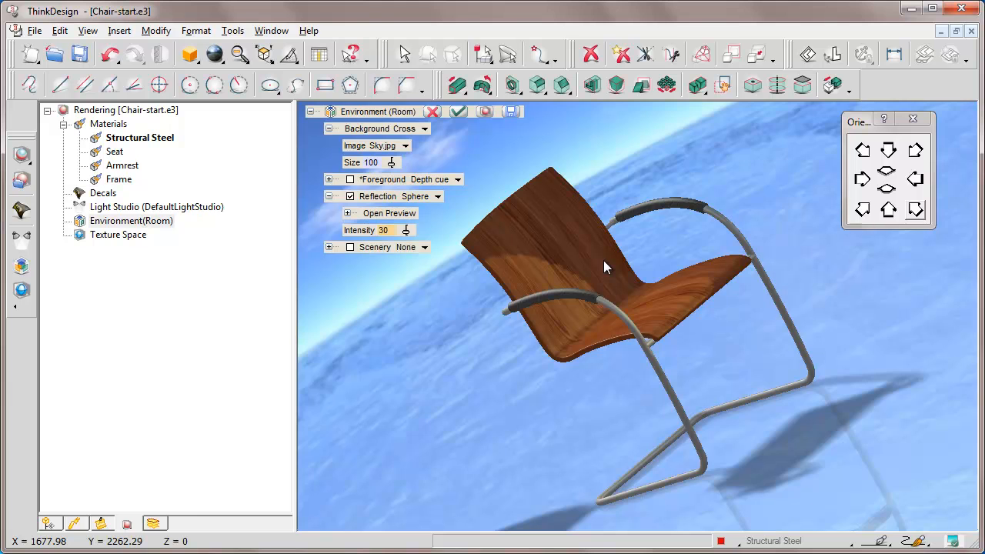
key(Down)
click(859, 211)
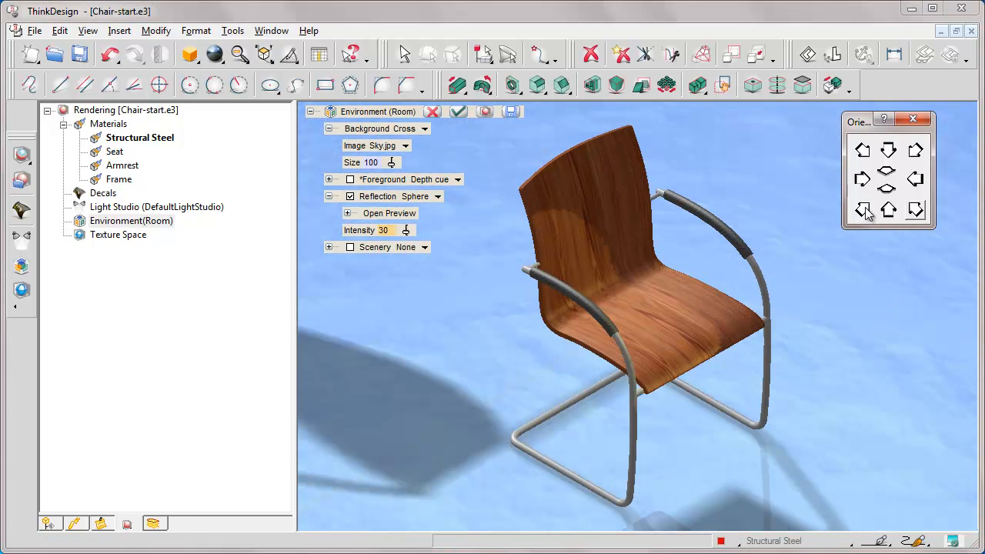
Set the view's projection to Perspective with a 28mm - Grandangle focal length in the document properties.
right_click(492, 269)
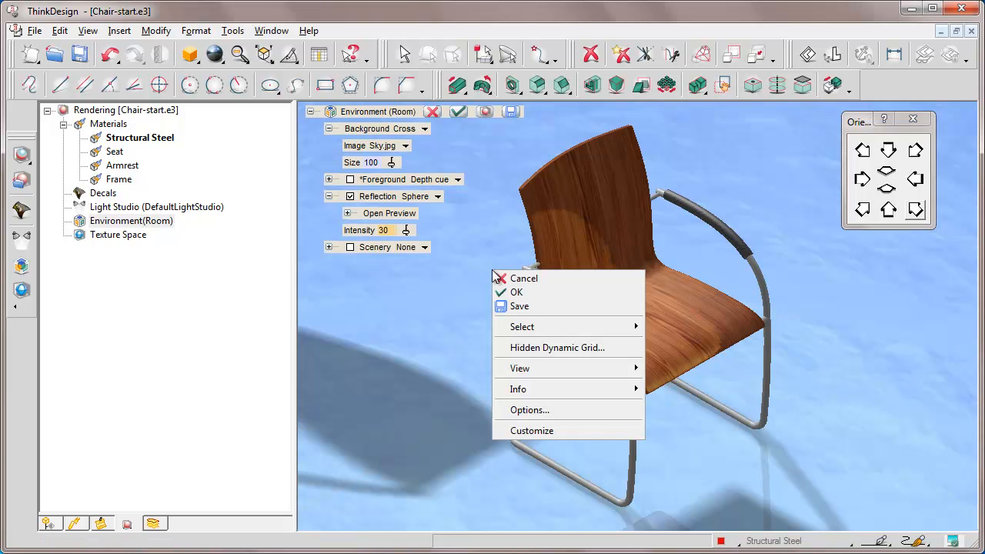
mouse_move(635, 369)
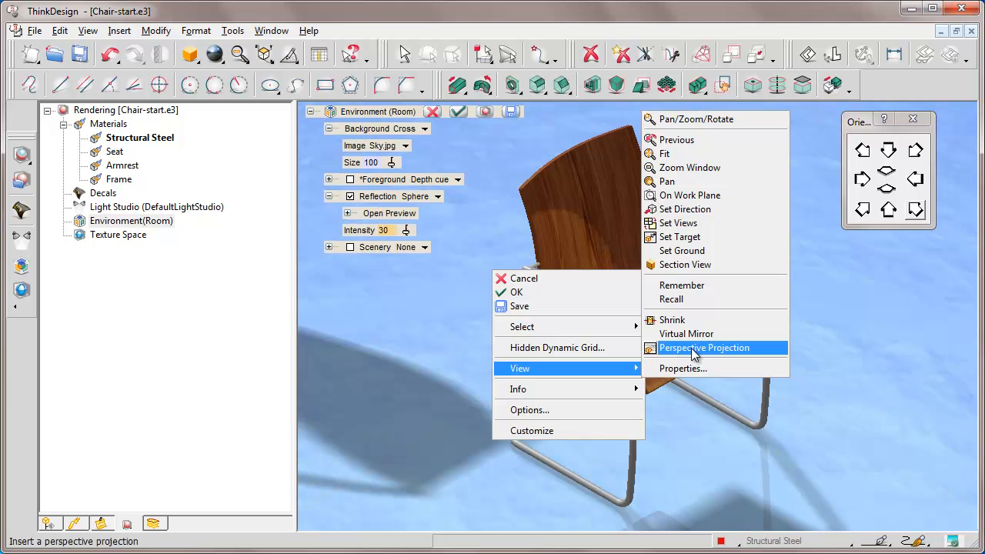
click(682, 369)
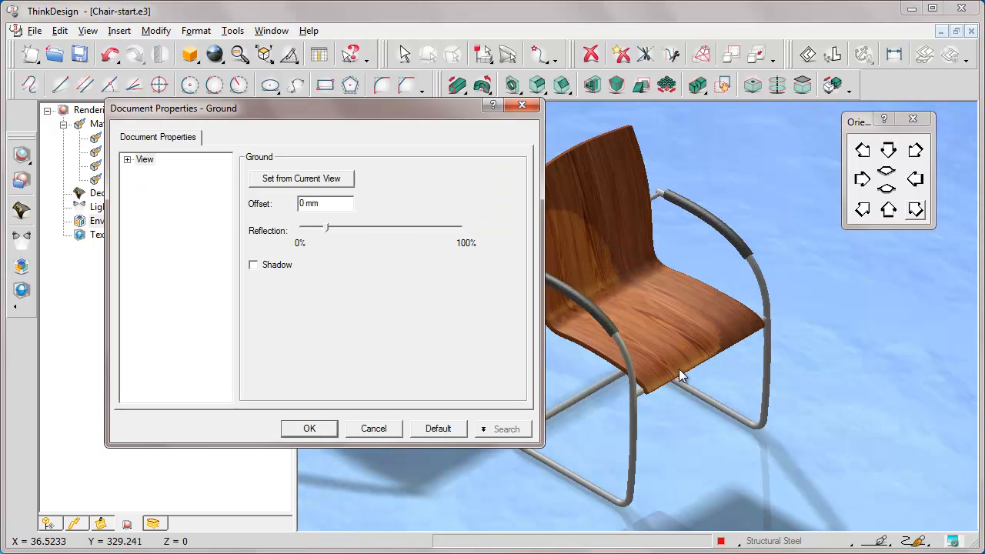
click(425, 234)
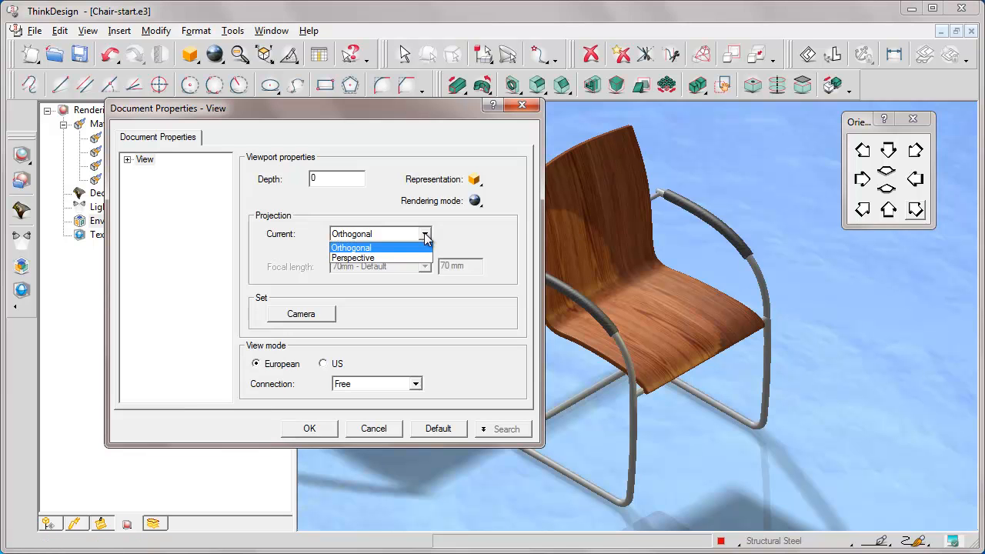
click(353, 258)
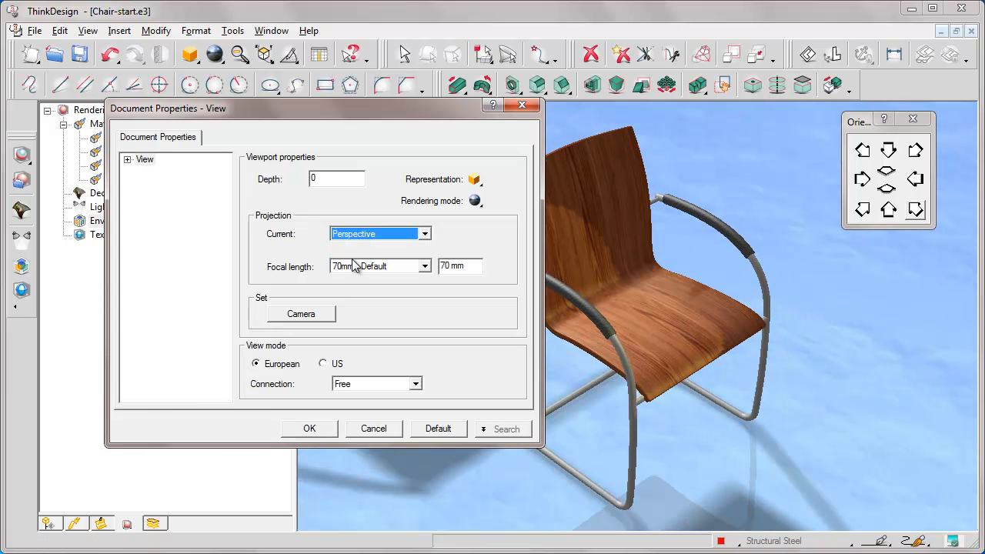
click(425, 266)
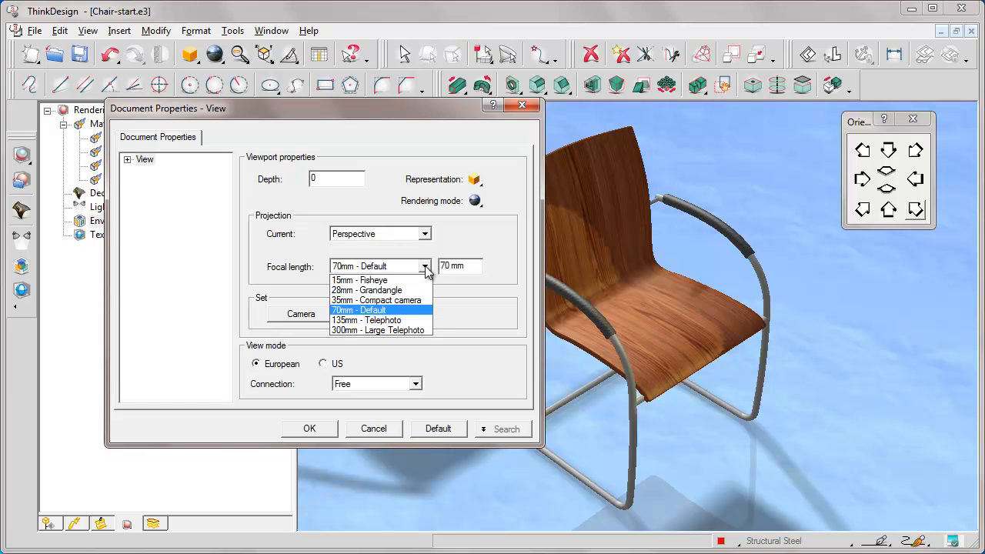
click(372, 291)
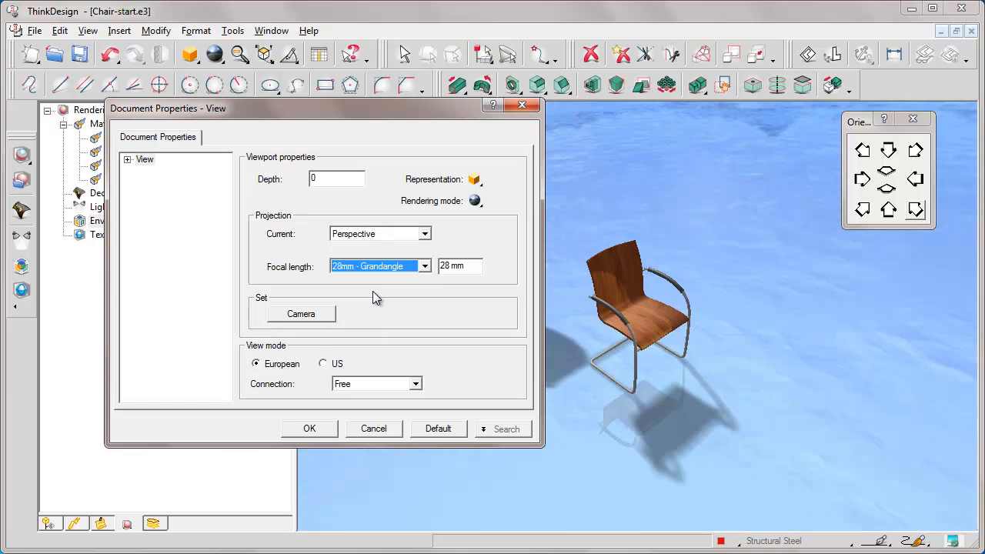
click(309, 428)
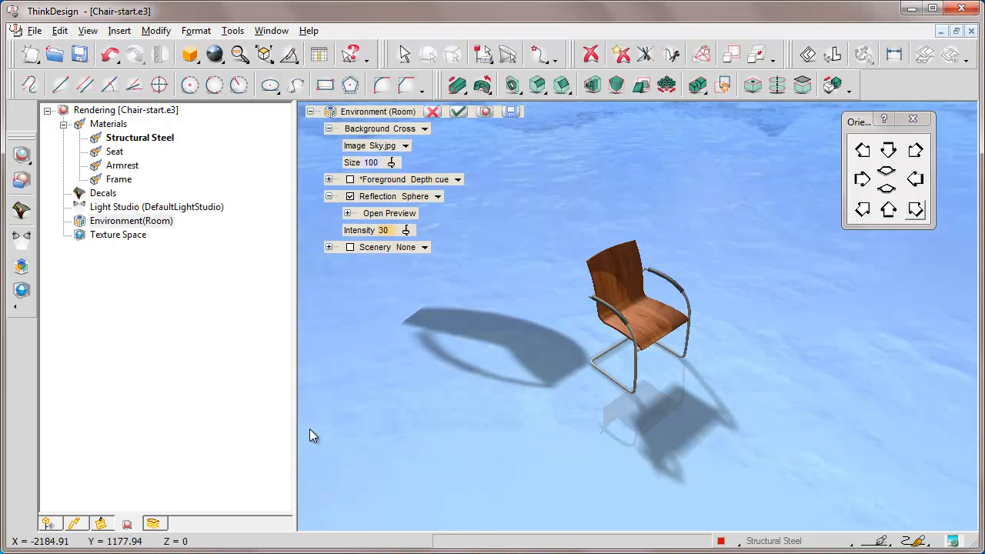
Switch the Room environment's background type to Sphere.
middle_drag(624, 298, 624, 298)
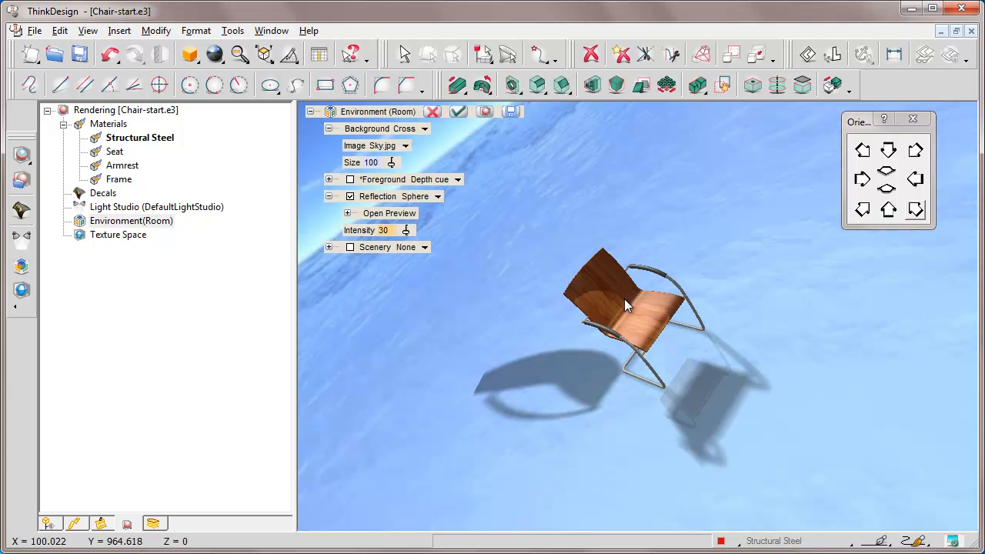
click(915, 209)
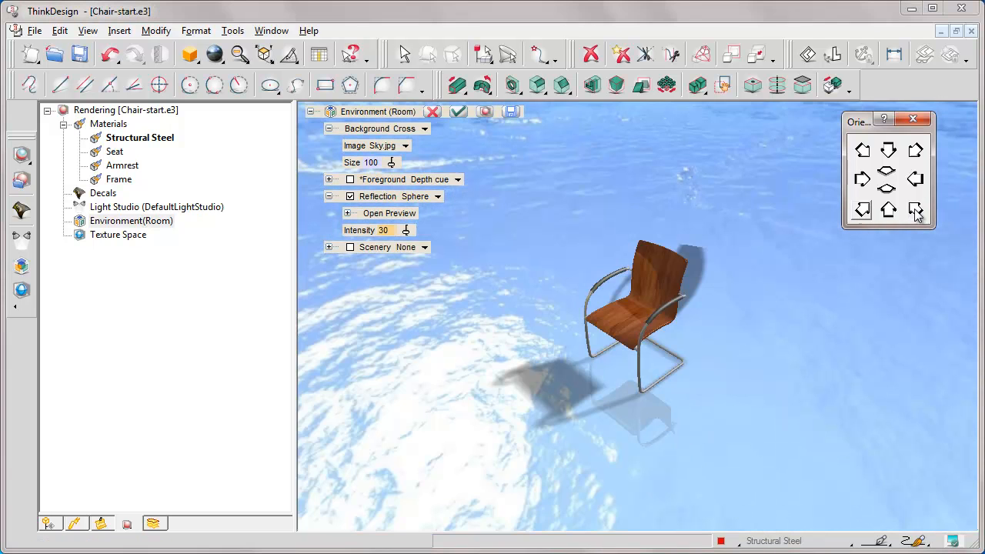
click(425, 130)
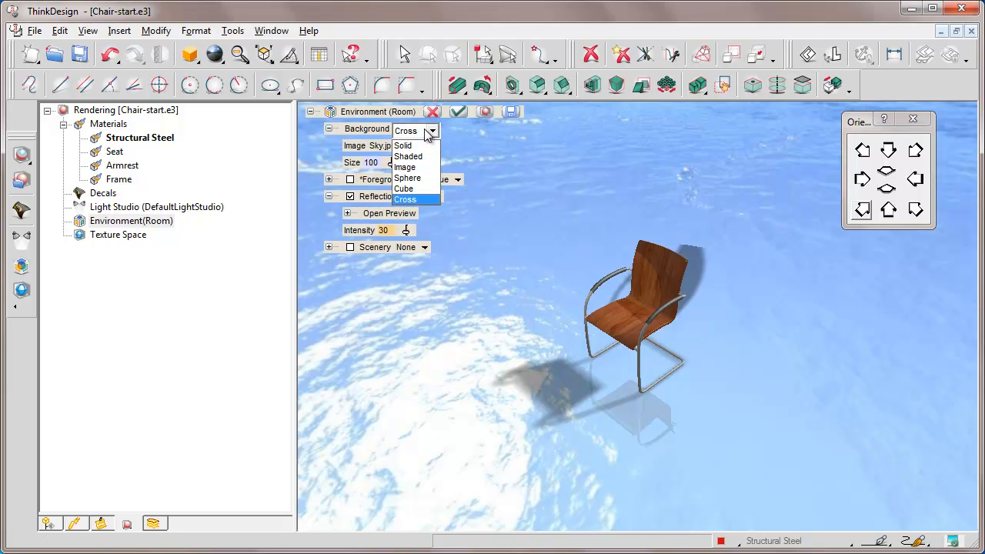
click(410, 178)
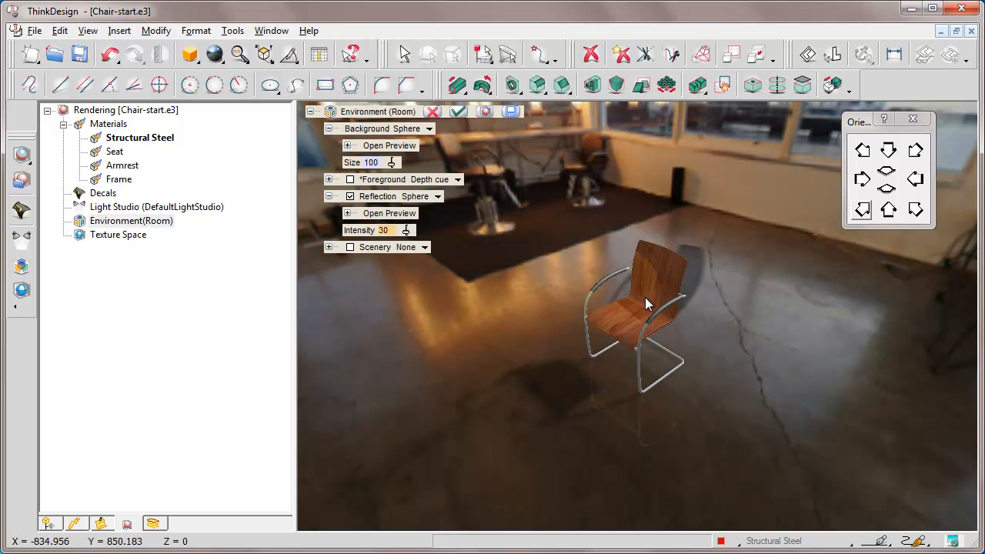
Examine the chair against the spherical studio background from several angles and confirm the Room environment settings.
key(Left)
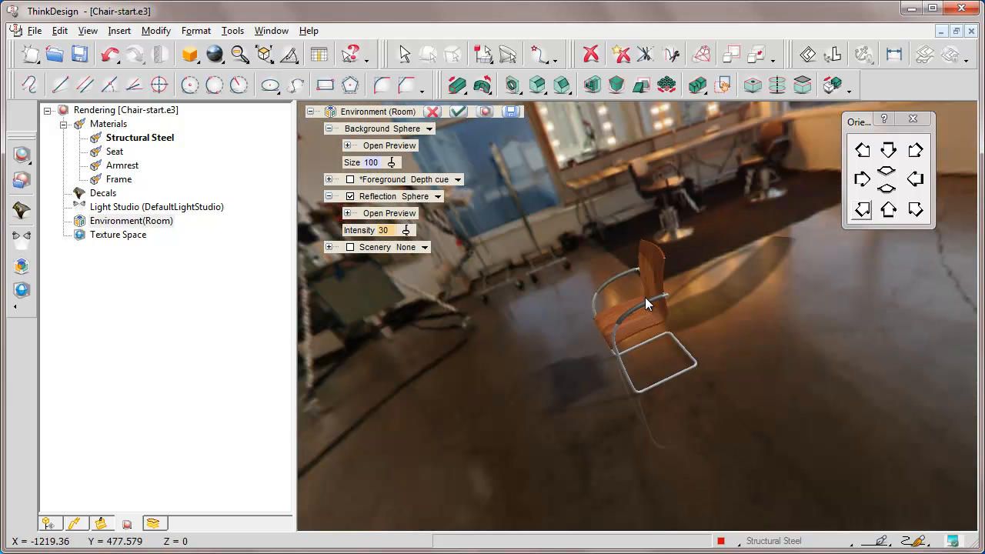
key(Up)
key(Up)
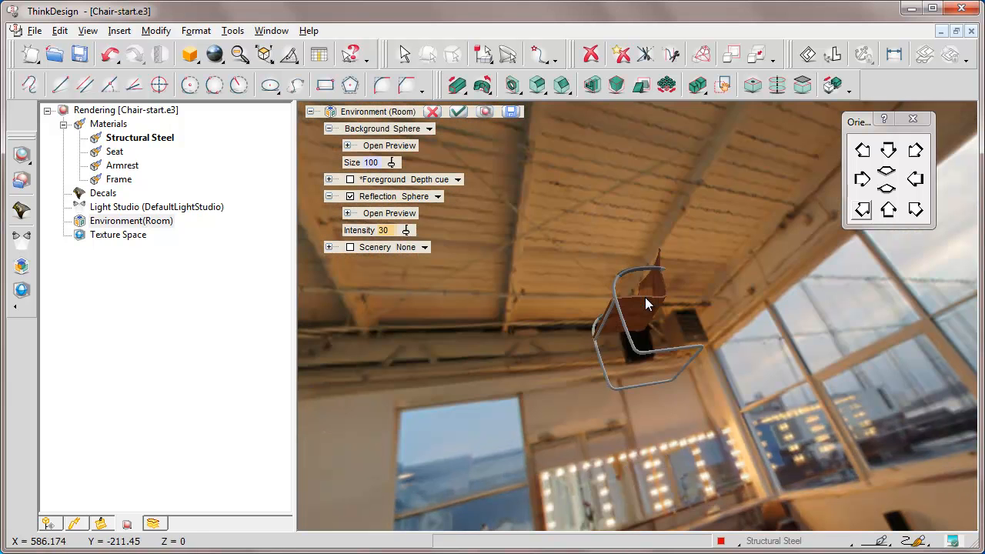
key(Right)
key(Down)
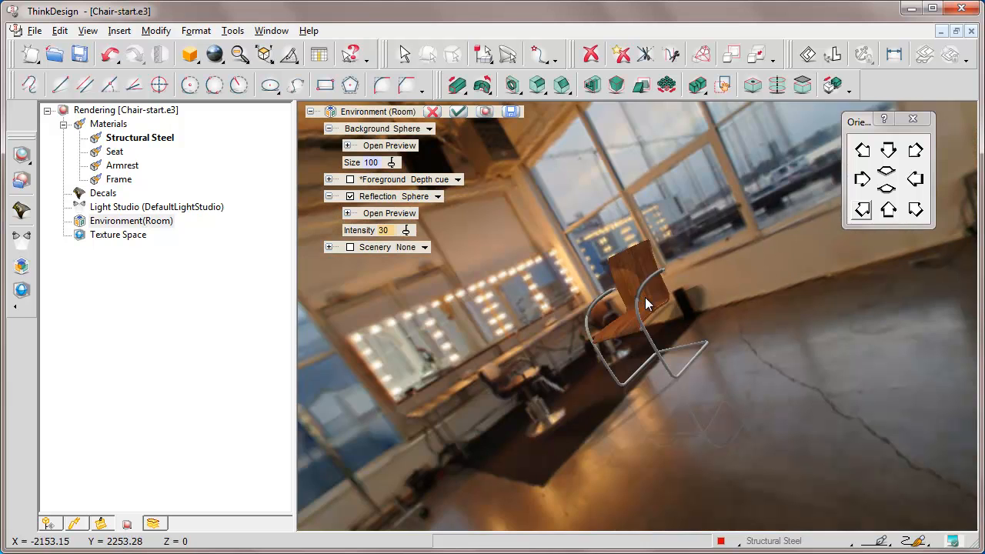
key(Down)
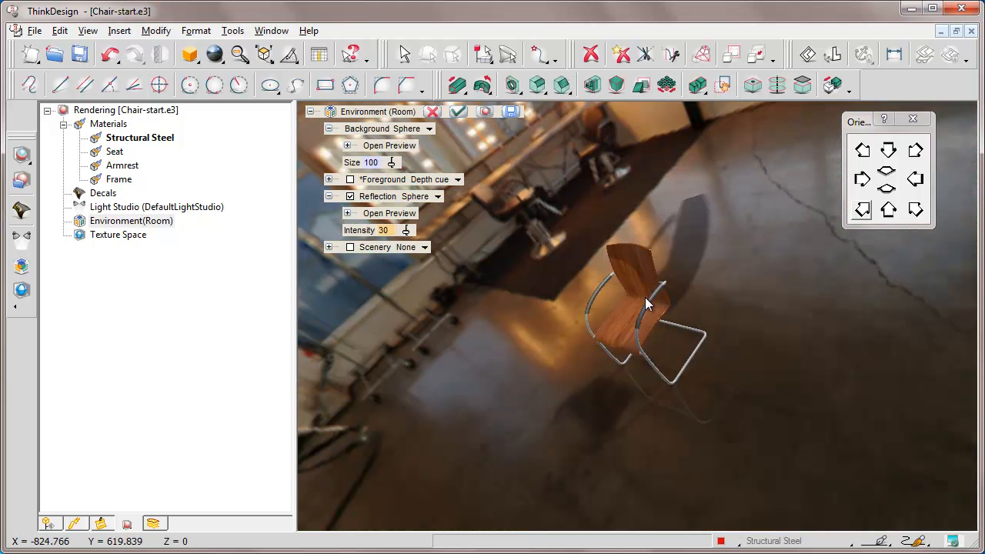
click(914, 209)
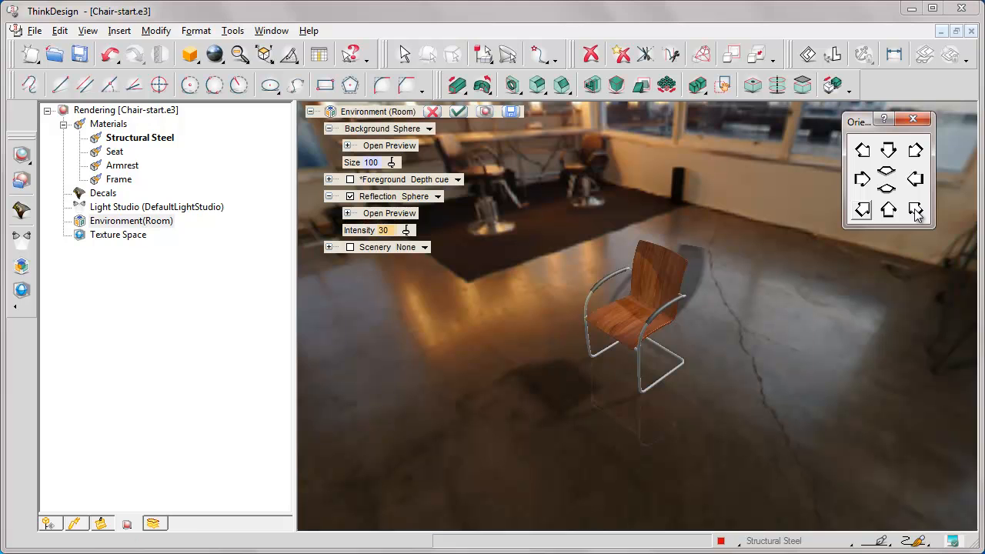
click(637, 305)
key(Right)
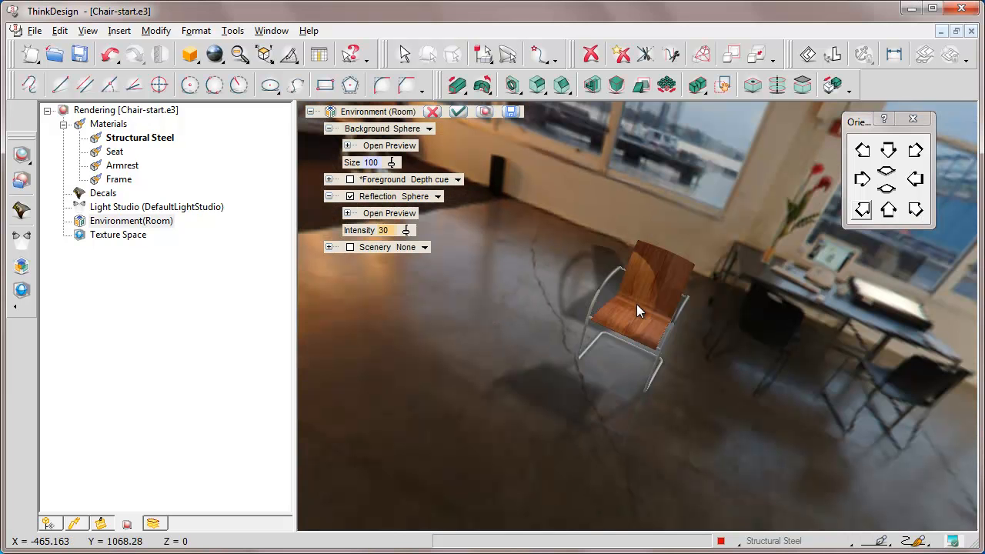
click(458, 111)
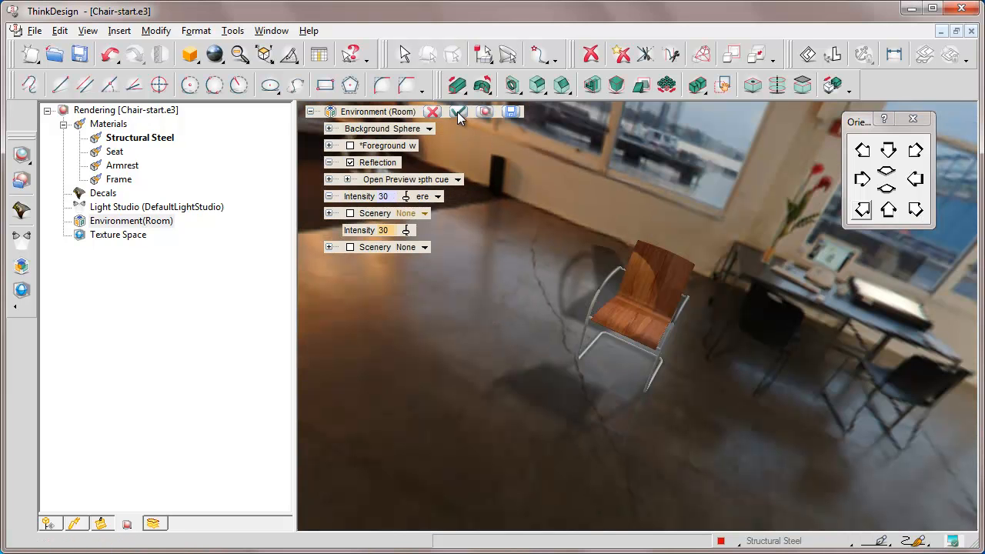
Orient the view to face the chair's front from slightly above and save the file.
click(887, 189)
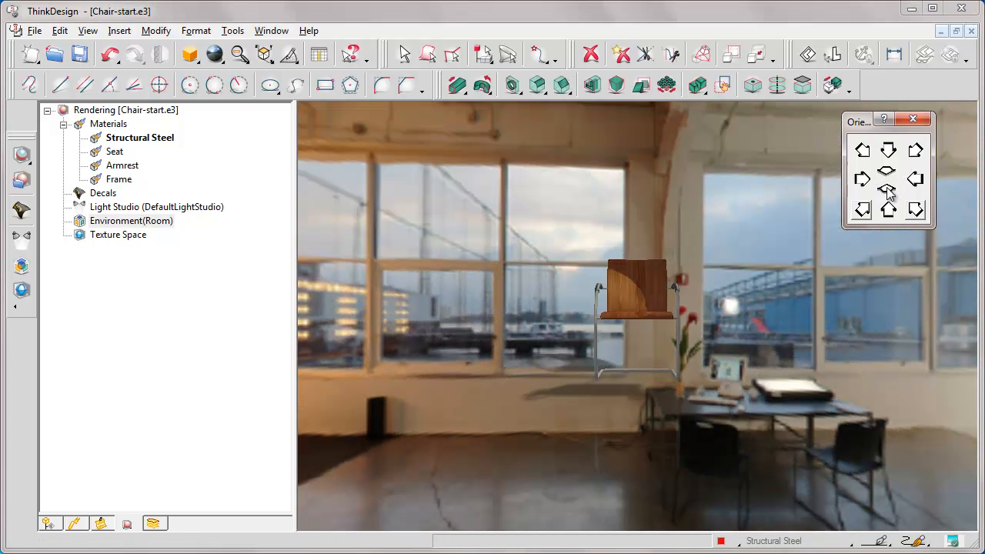
click(666, 258)
middle_drag(666, 258, 656, 281)
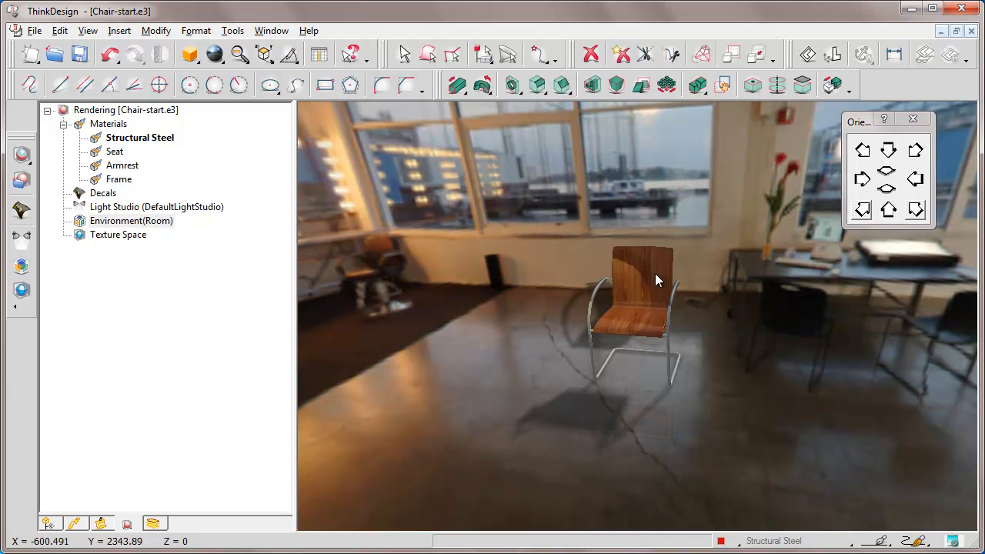
click(912, 120)
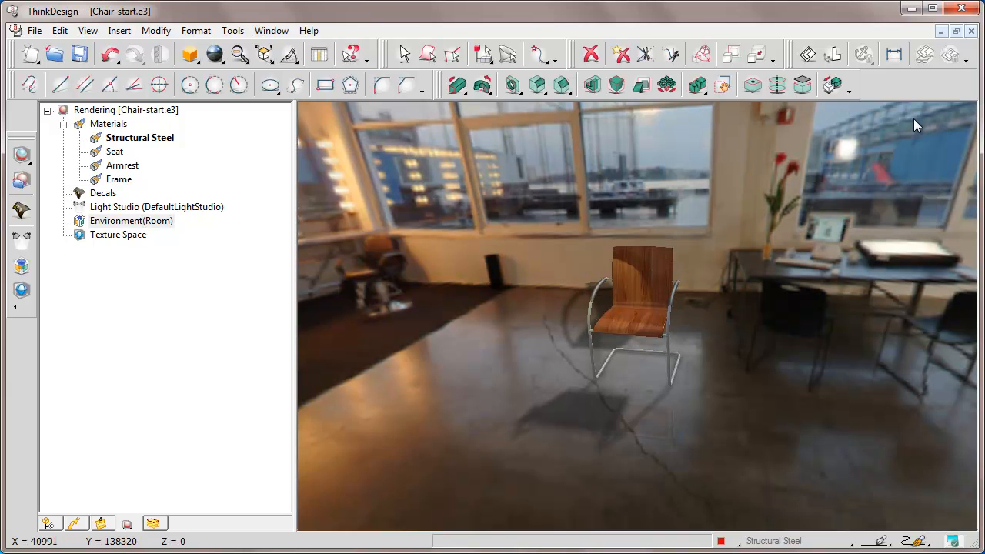
click(80, 56)
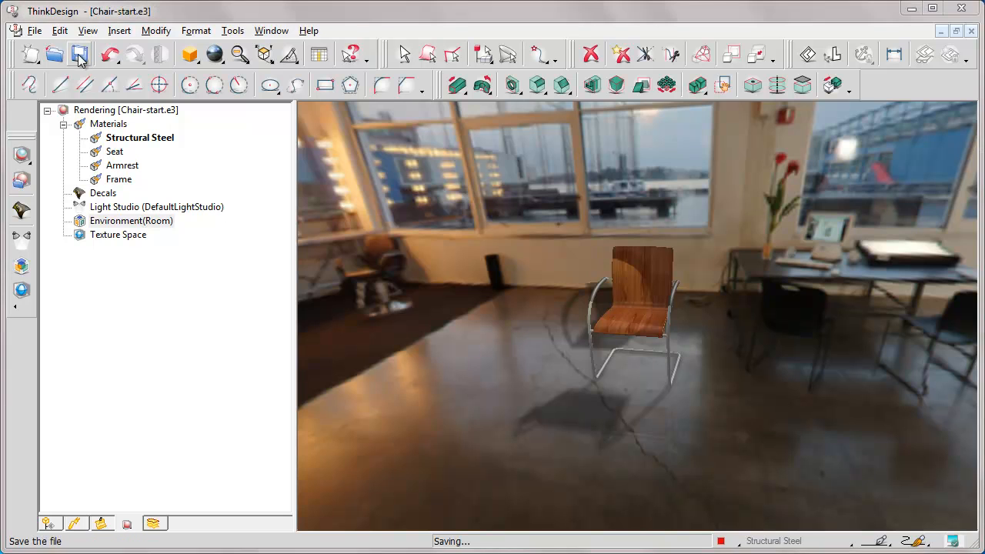